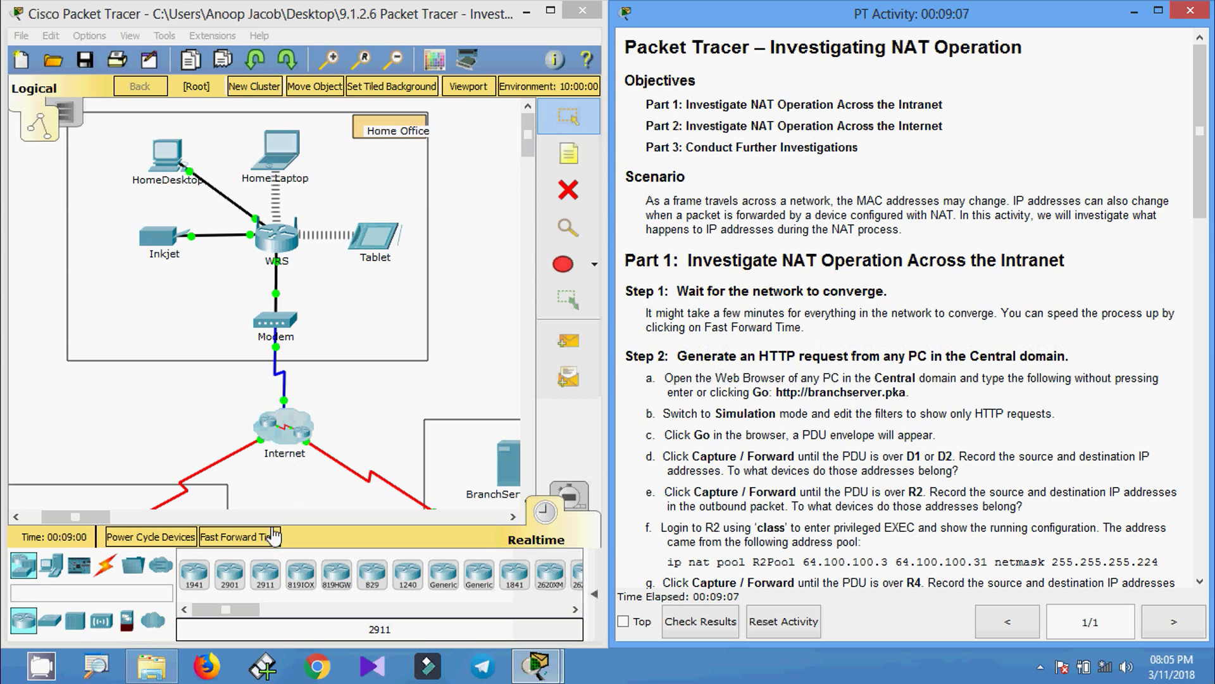
# Fast-forward time so the network converges, then open PC1 in the Central domain.
pyautogui.click(235, 540)
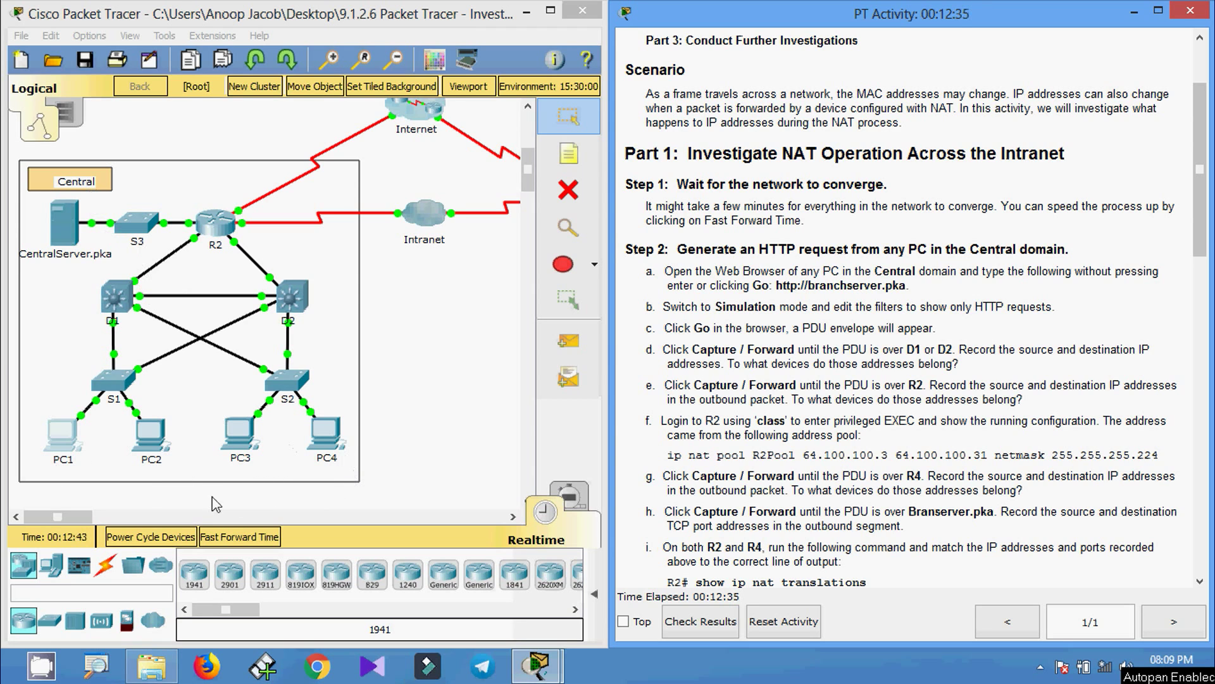
pyautogui.click(193, 506)
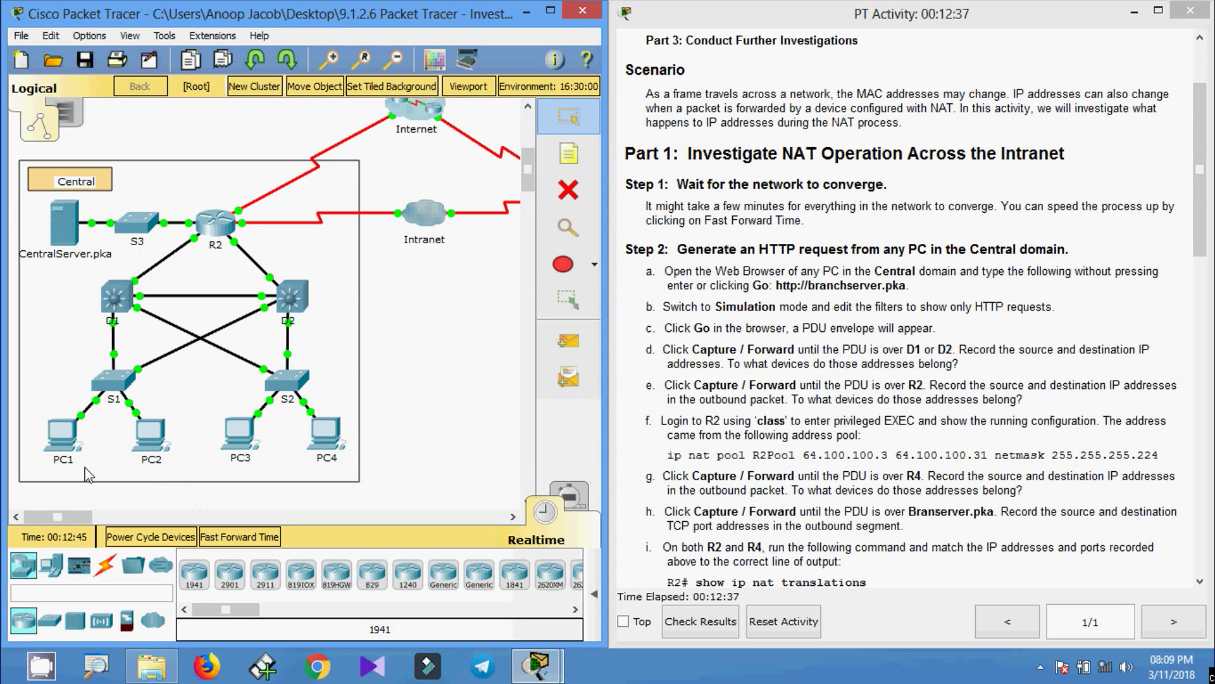
pyautogui.click(62, 437)
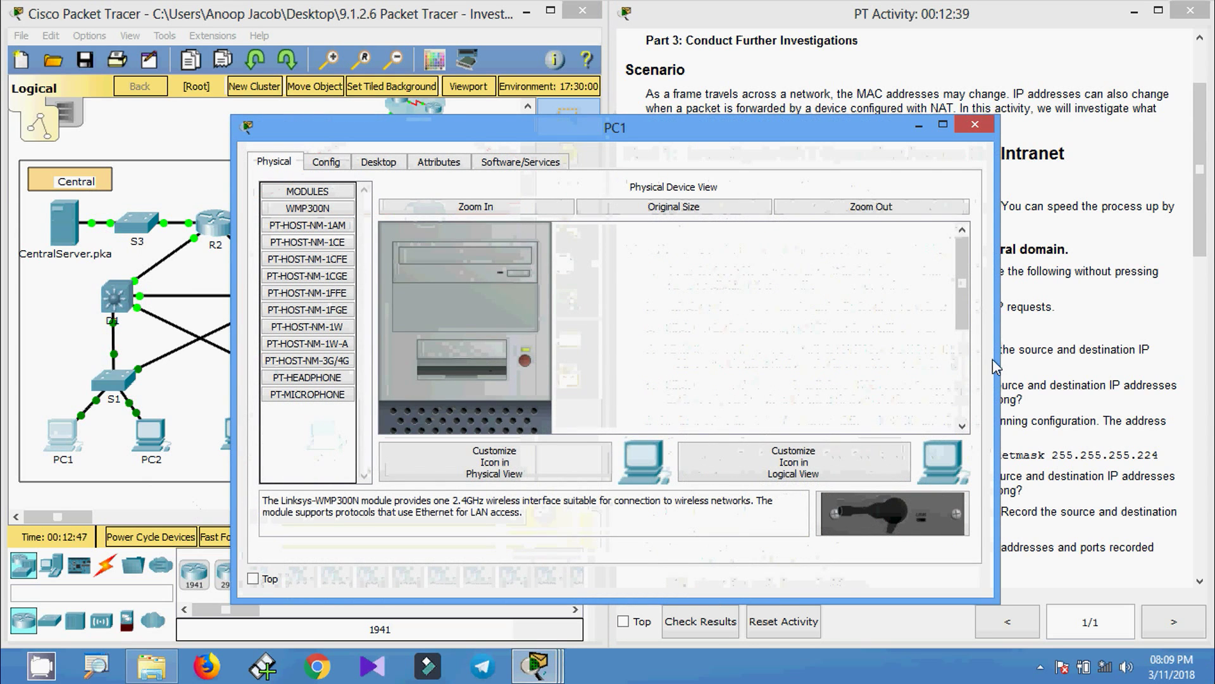
# Shrink PC1's window, move it up-left, and show its Desktop applications.
pyautogui.moveTo(998, 365); pyautogui.dragTo(538, 224)
pyautogui.moveTo(524, 143); pyautogui.dragTo(396, 105)
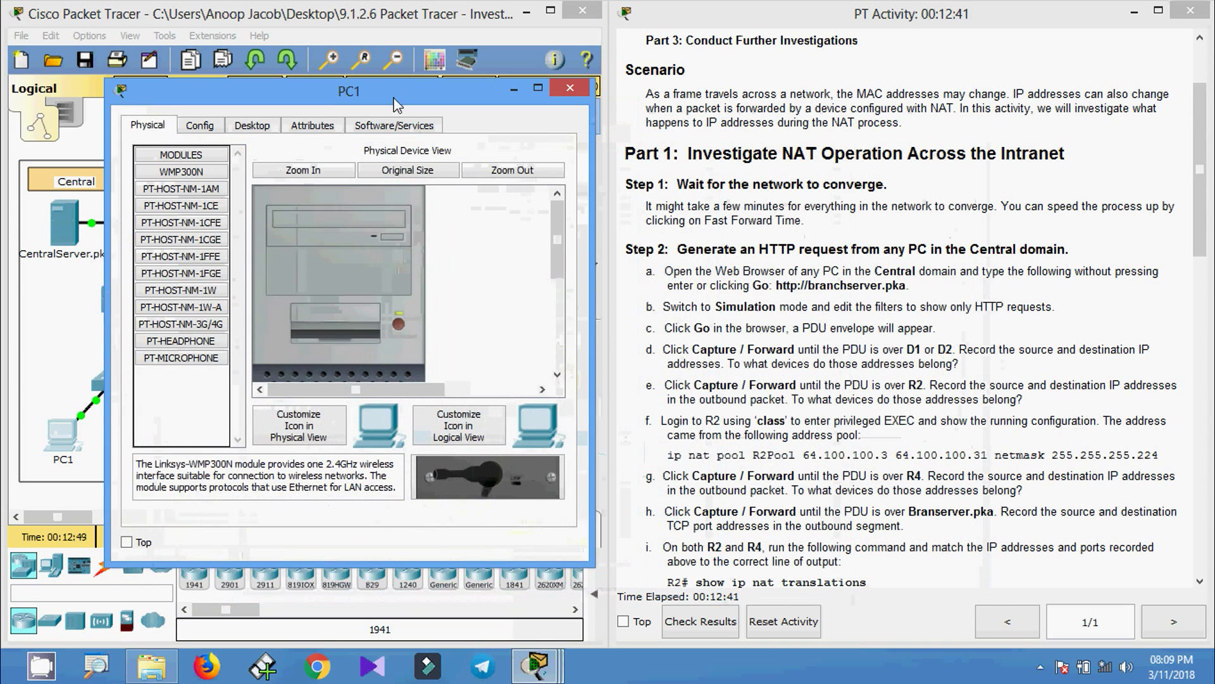
pyautogui.click(250, 123)
pyautogui.moveTo(269, 515); pyautogui.dragTo(345, 524)
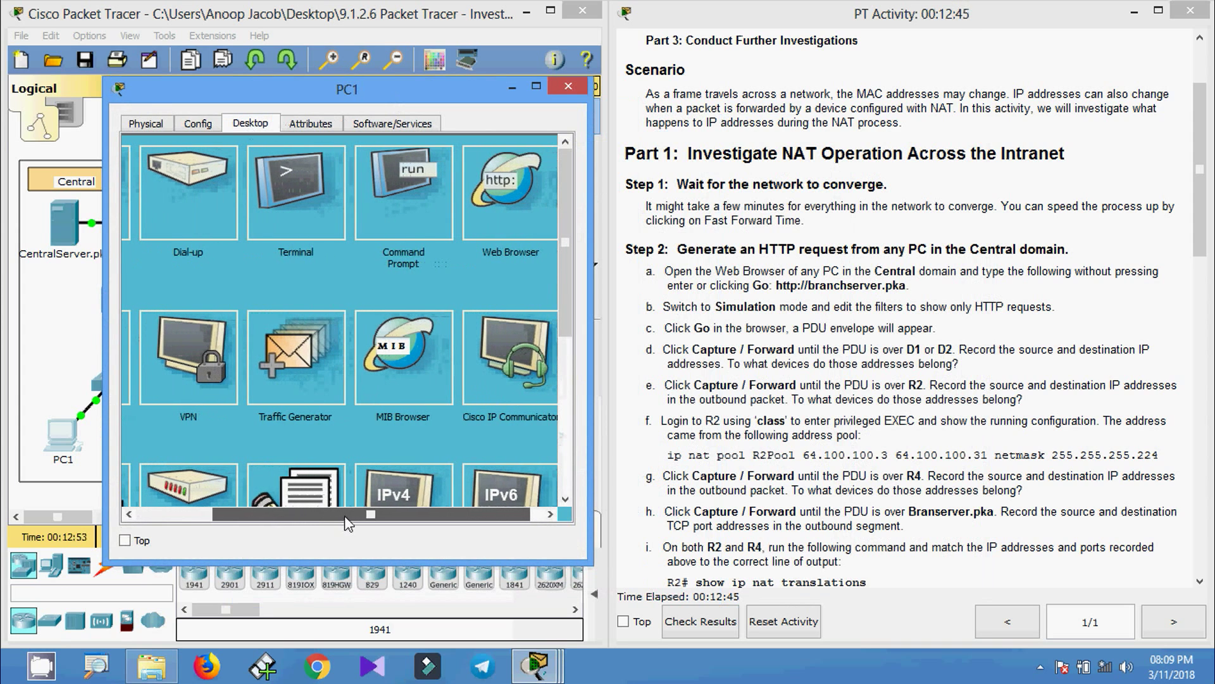
pyautogui.click(500, 206)
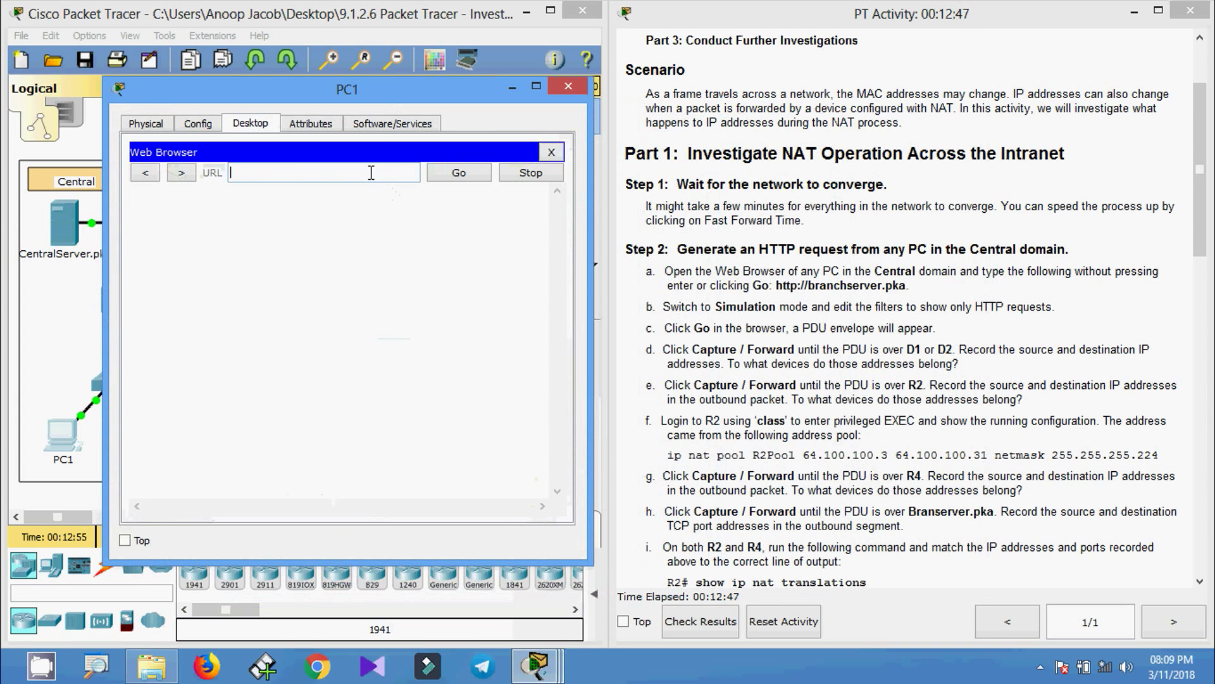
pyautogui.click(369, 181)
pyautogui.write('http://branchserver.pkas')
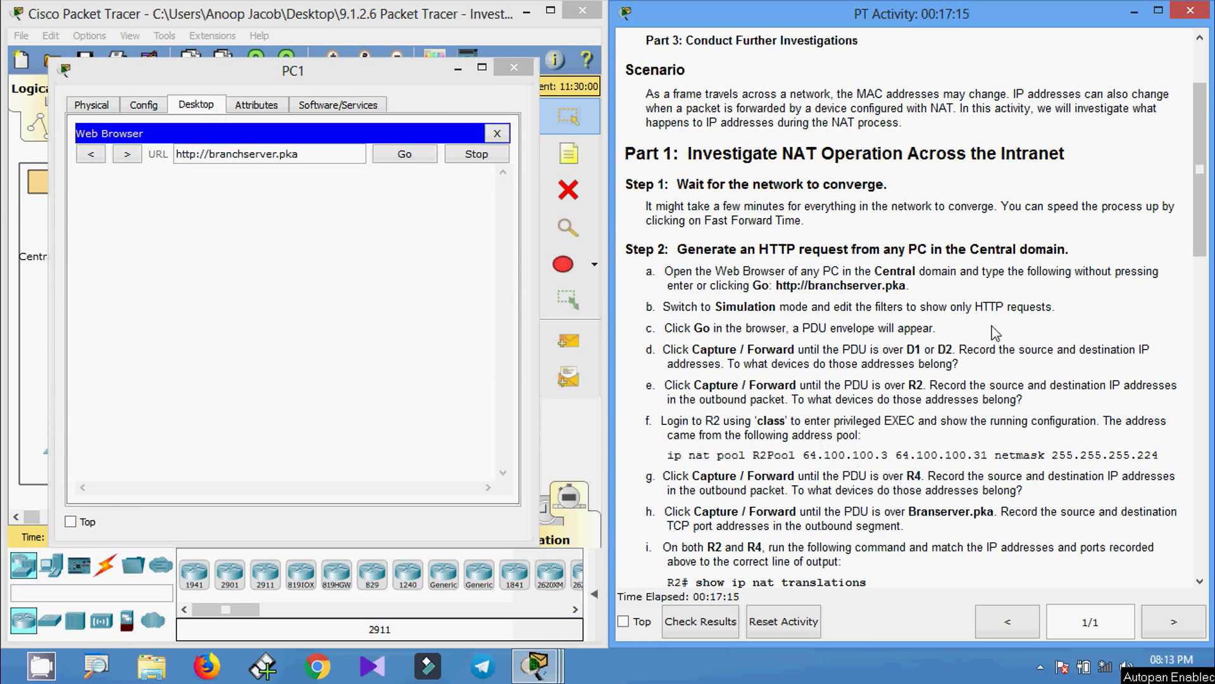
pyautogui.moveTo(361, 77); pyautogui.dragTo(1049, 97)
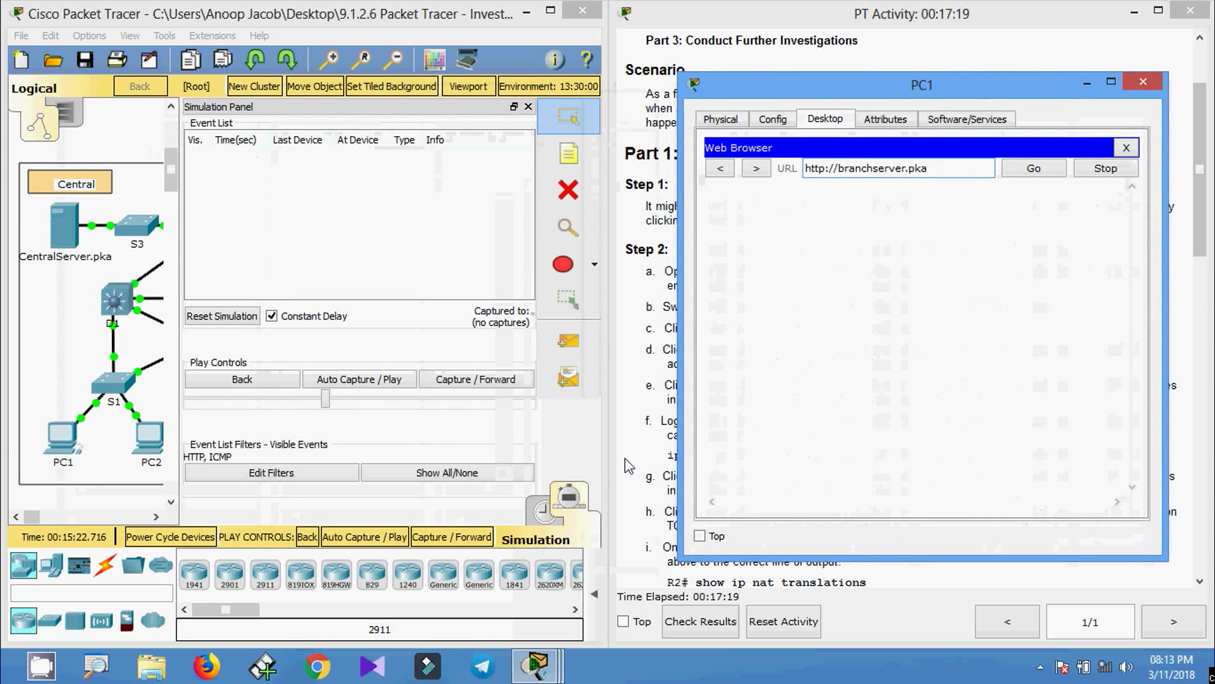
# Switch to Simulation mode and filter the event list to HTTP only, unchecking ICMP.
pyautogui.click(532, 516)
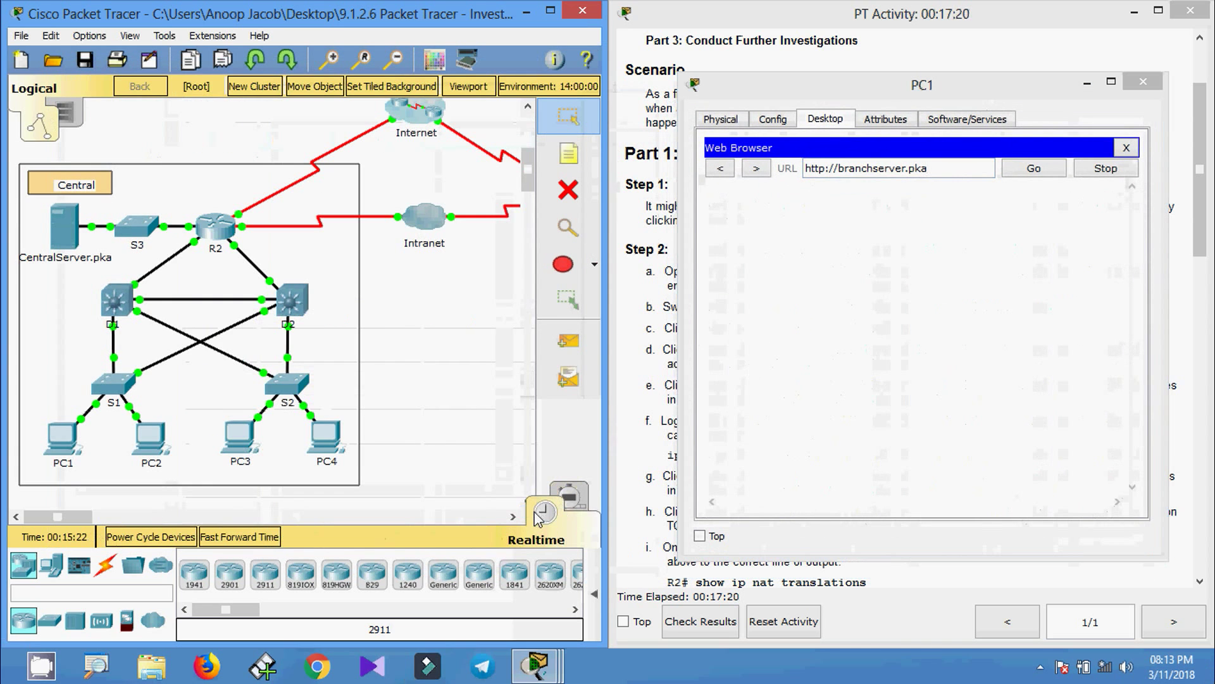
pyautogui.click(569, 497)
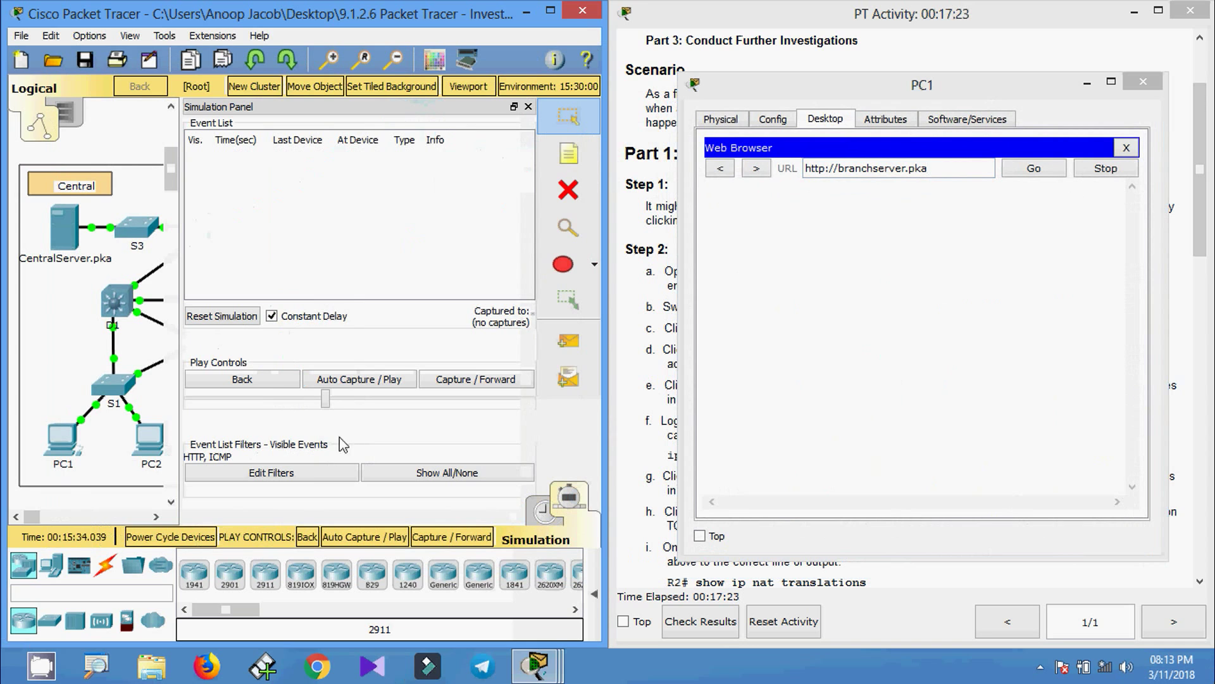
pyautogui.click(307, 470)
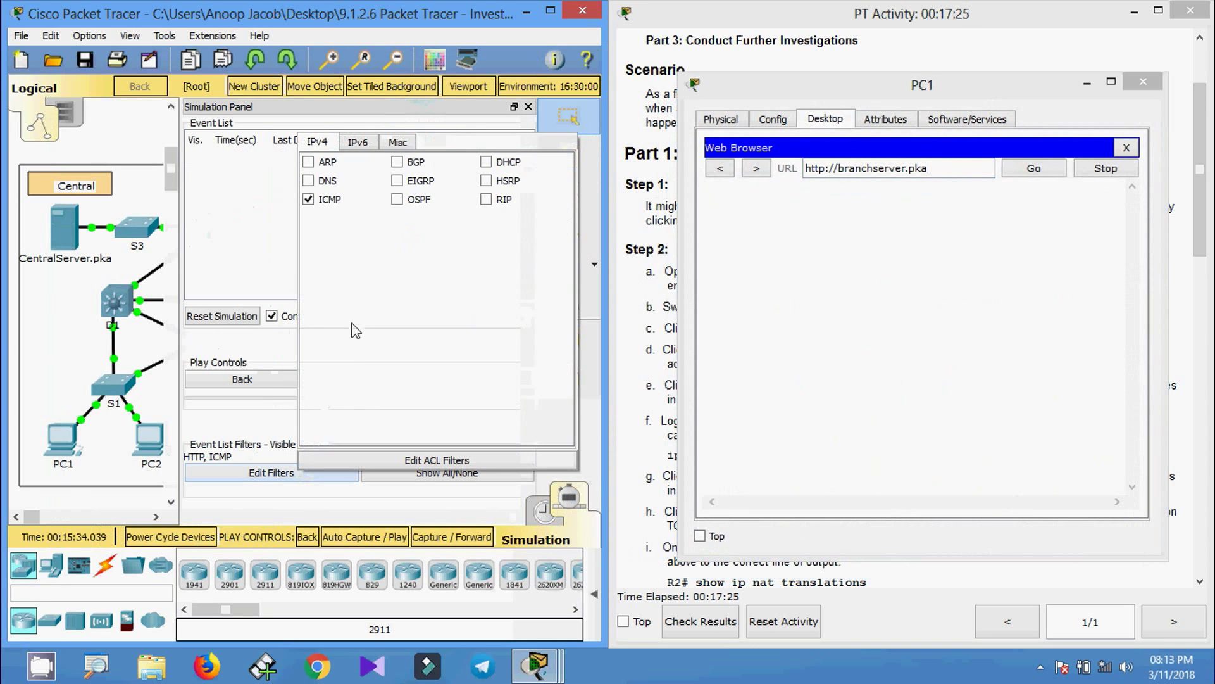
pyautogui.click(308, 200)
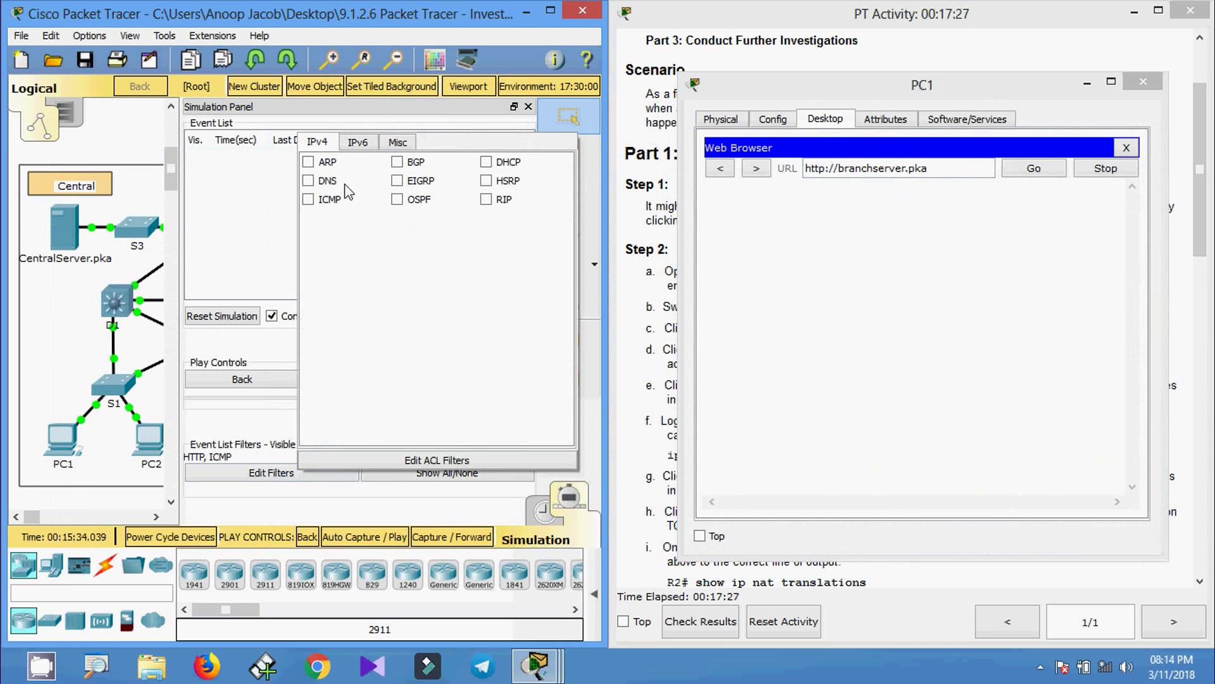
pyautogui.click(397, 142)
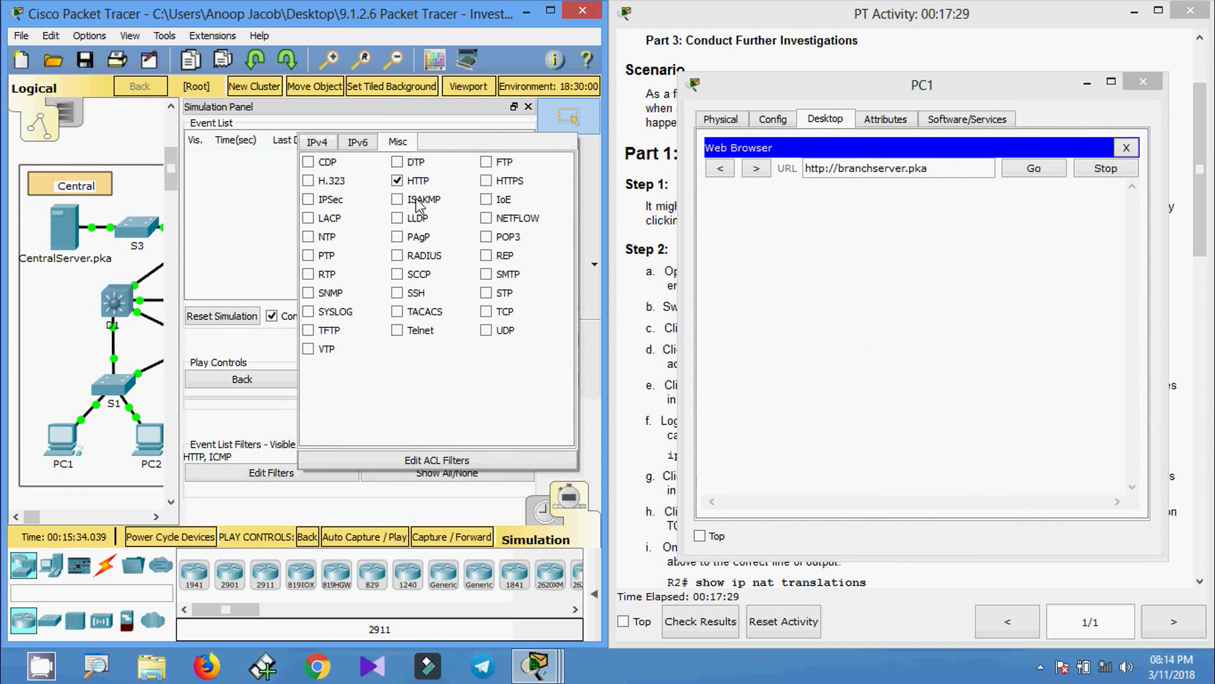
pyautogui.click(259, 348)
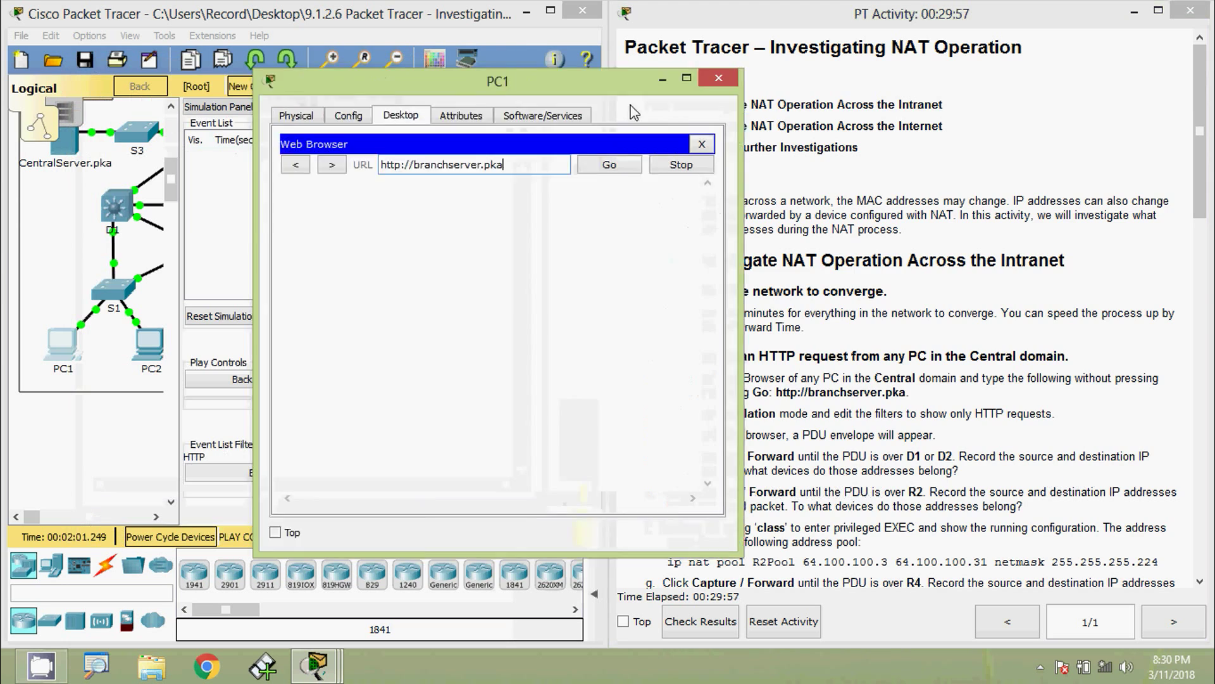
# Maximize Packet Tracer and step the simulation so PC1's HTTP request appears at PC1.
pyautogui.click(550, 13)
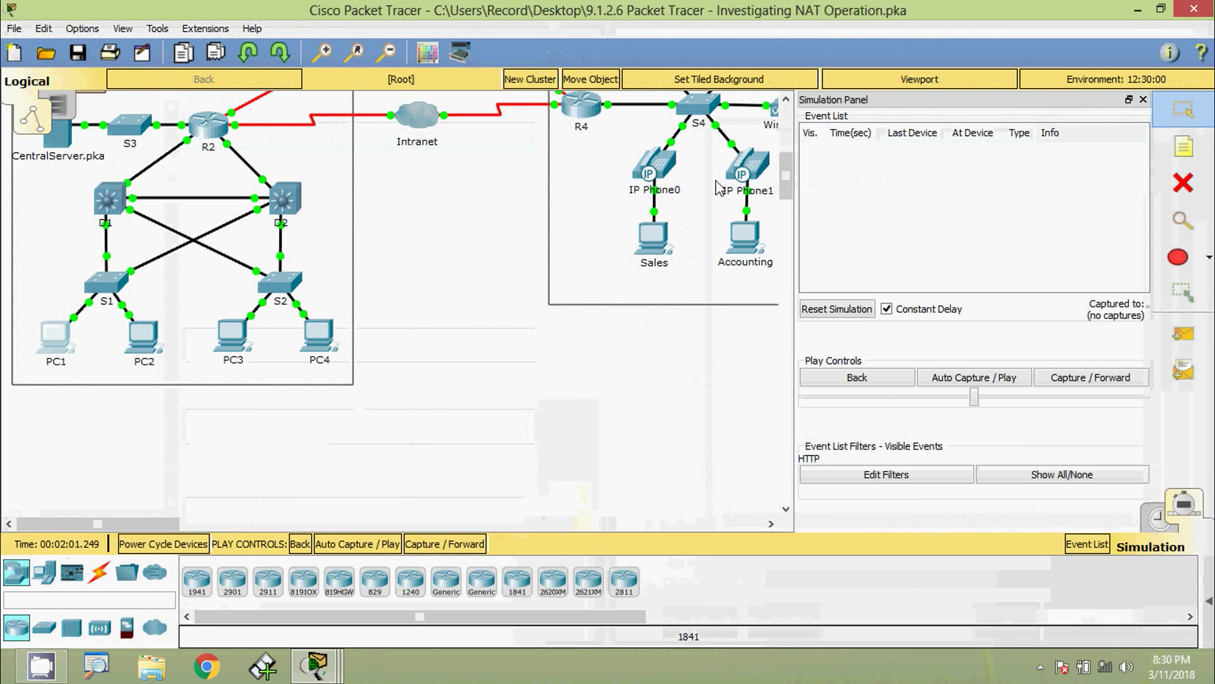
pyautogui.click(1160, 8)
pyautogui.moveTo(925, 106)
pyautogui.mouseDown()
pyautogui.moveTo(925, 95)
pyautogui.moveTo(931, 122)
pyautogui.moveTo(929, 85)
pyautogui.mouseUp()
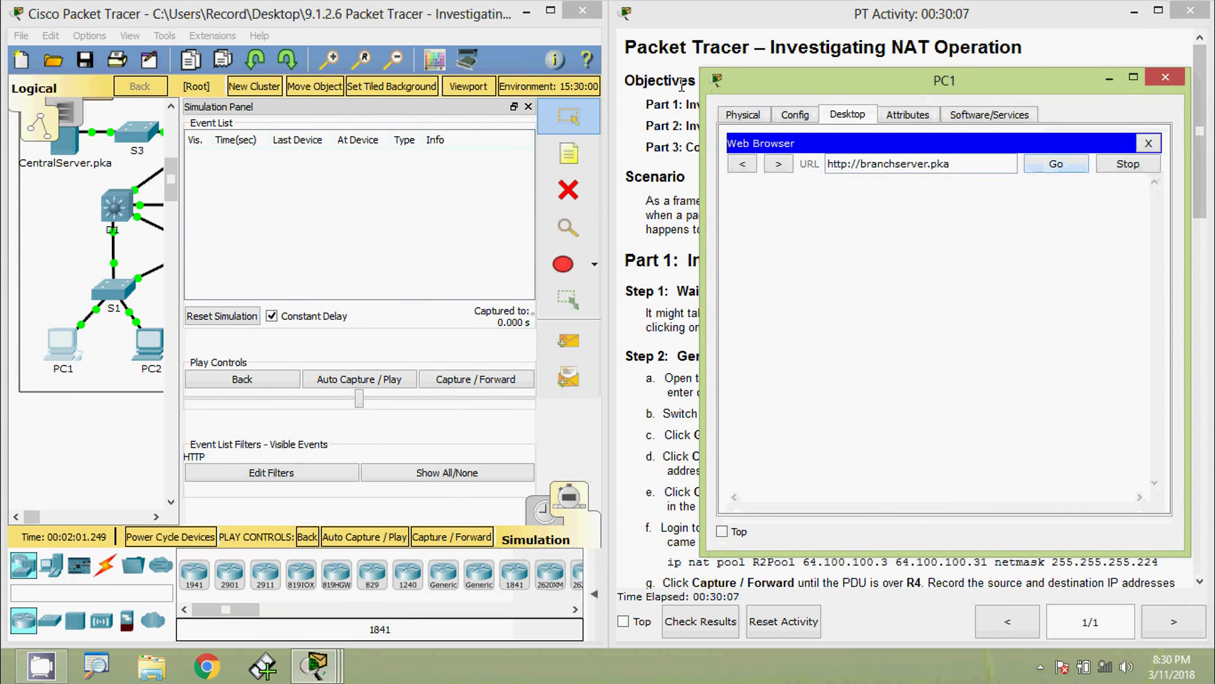
pyautogui.click(550, 13)
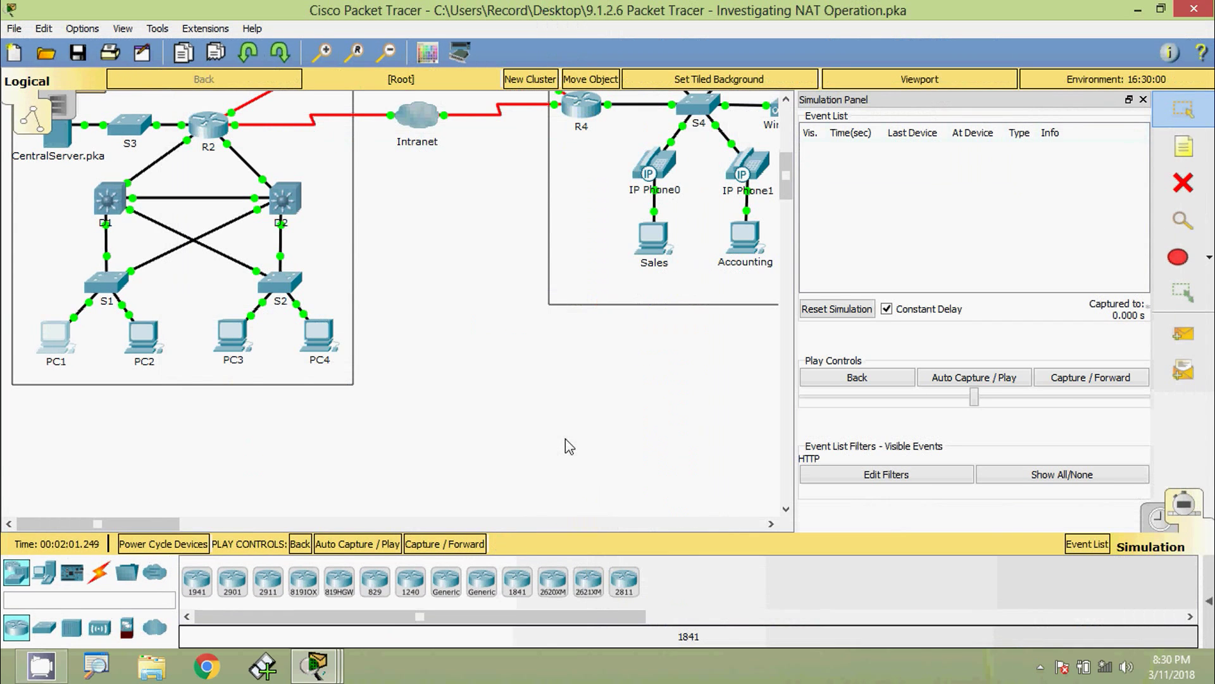
pyautogui.click(1068, 382)
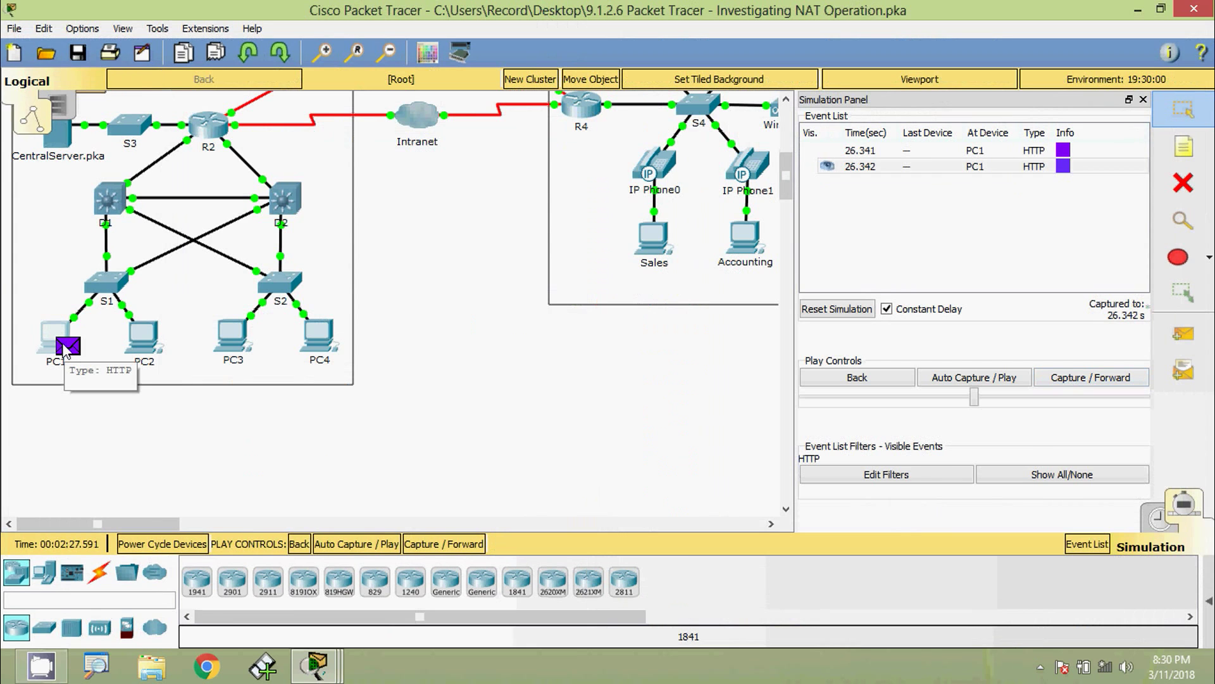
# Forward the HTTP PDU through S1 to D1, dismiss the lock warning, and open its details.
pyautogui.click(1060, 383)
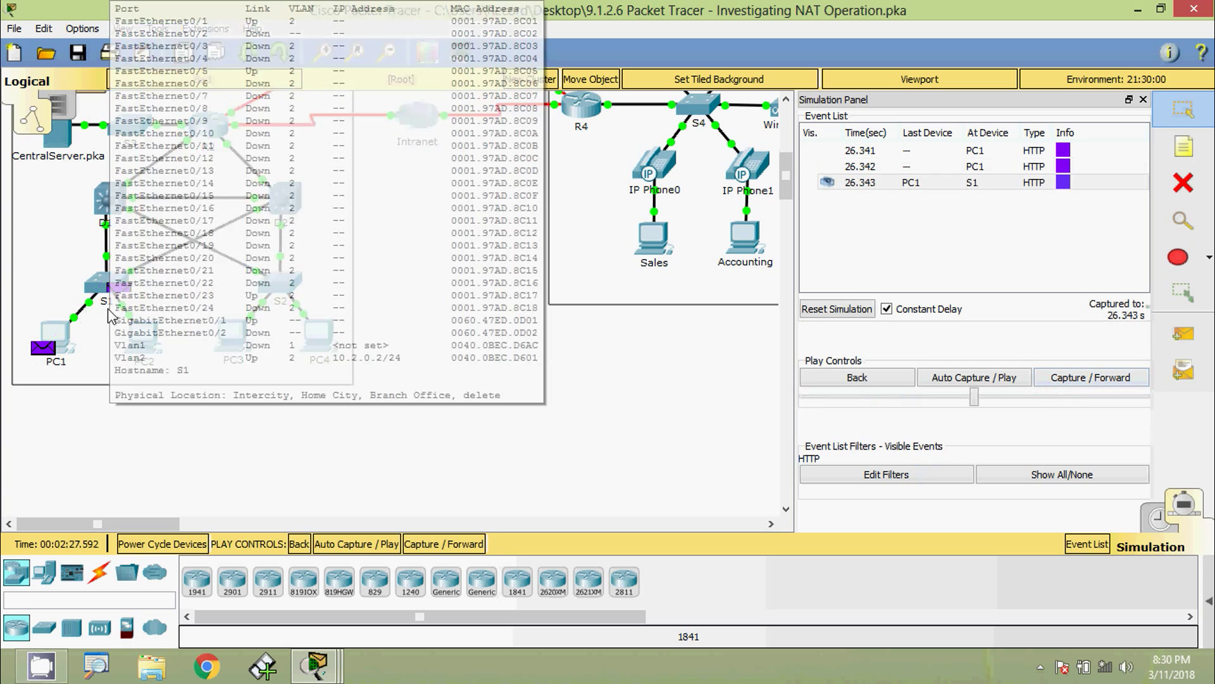
pyautogui.click(1071, 380)
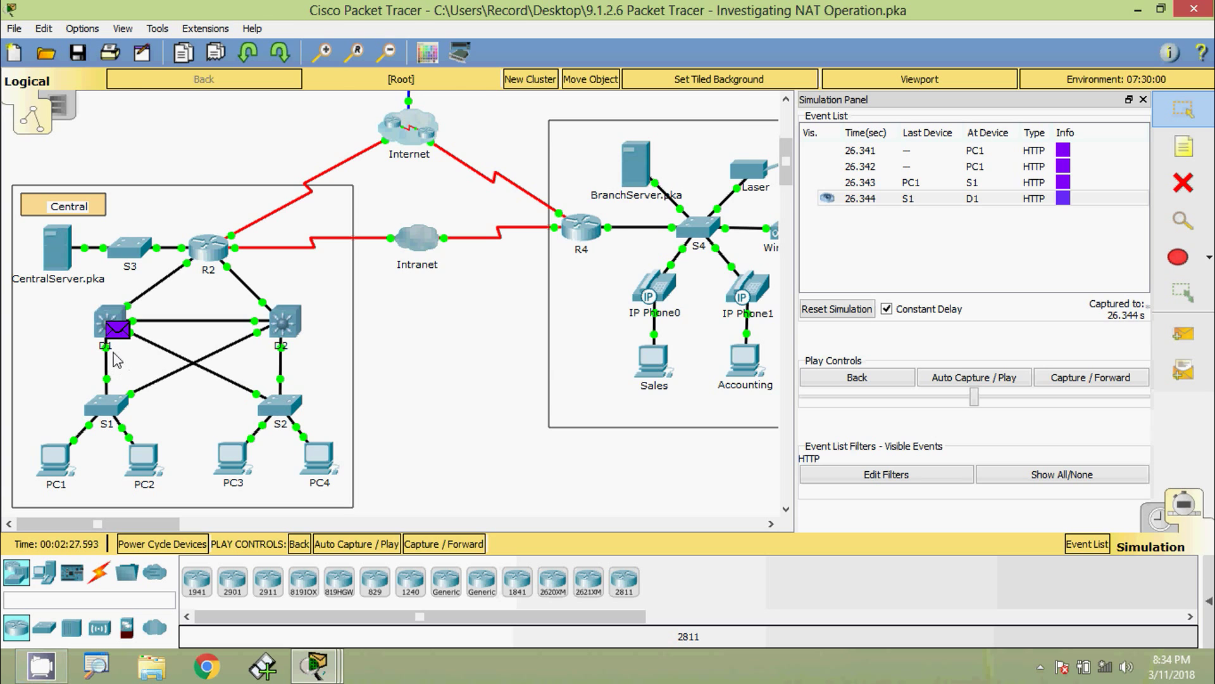
pyautogui.moveTo(115, 360)
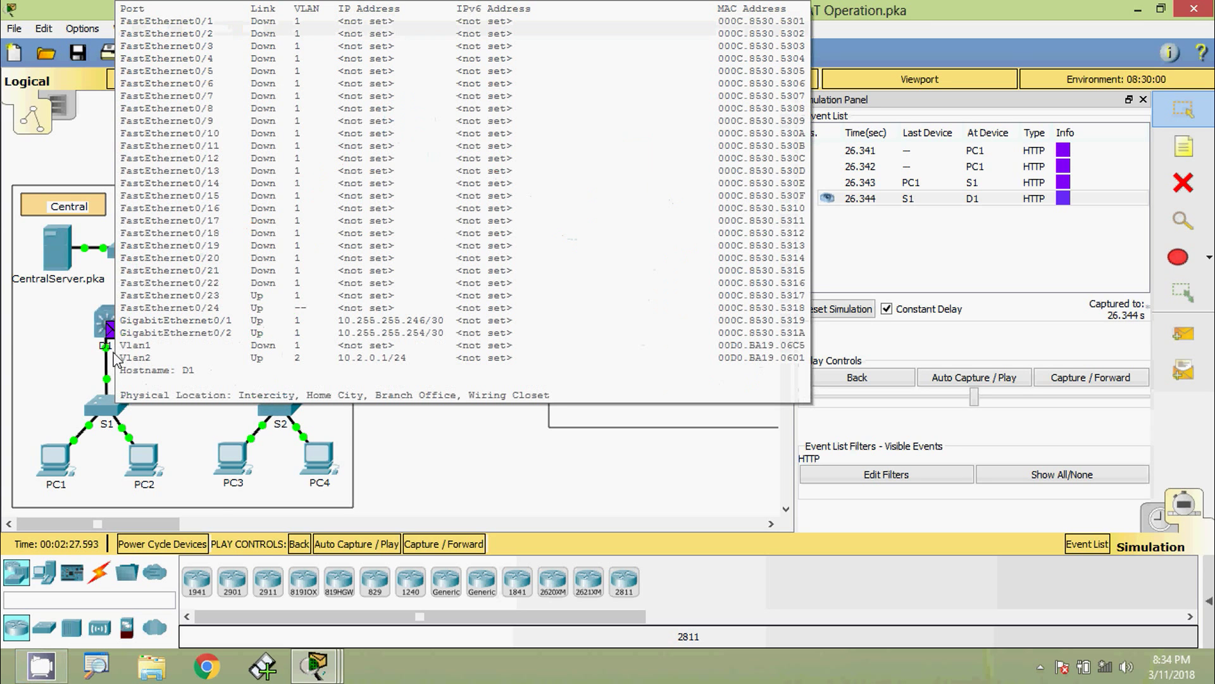
pyautogui.doubleClick(63, 355)
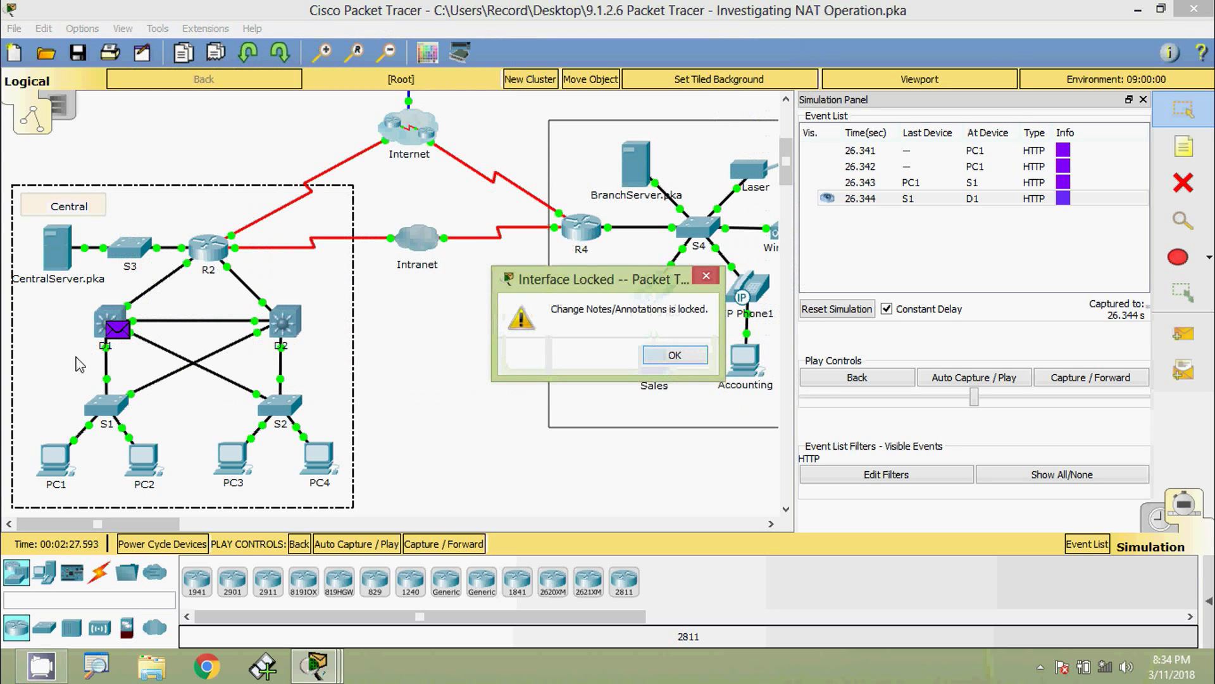
pyautogui.click(673, 356)
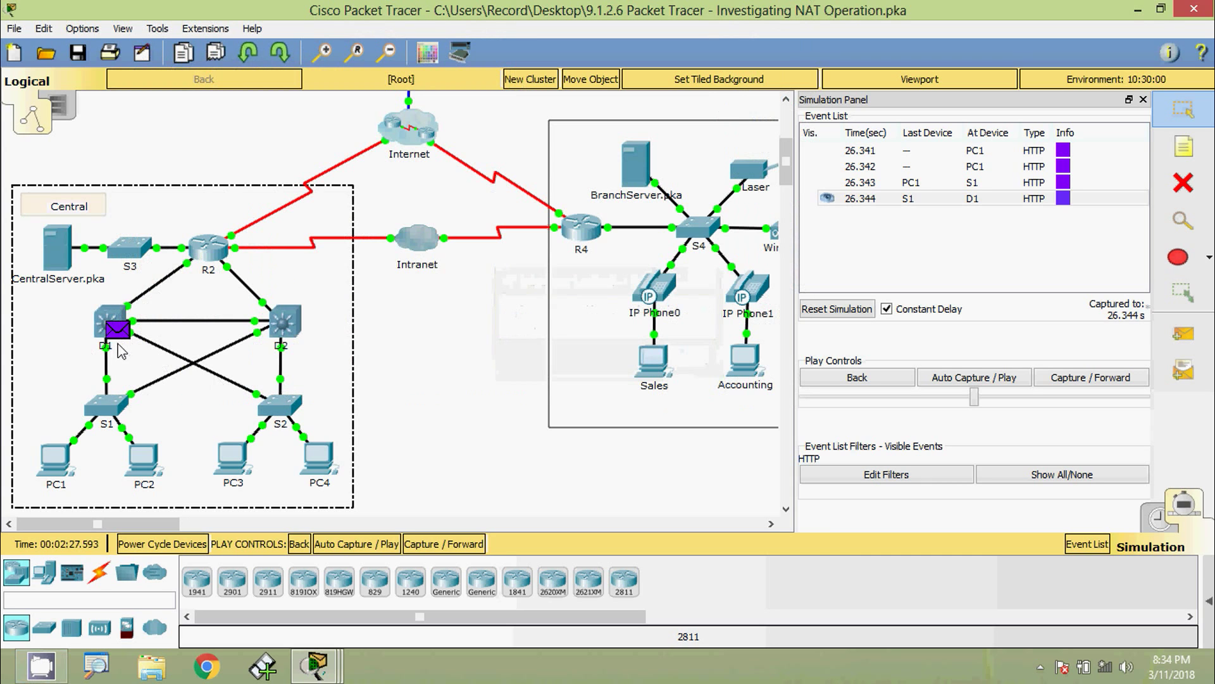
pyautogui.click(119, 330)
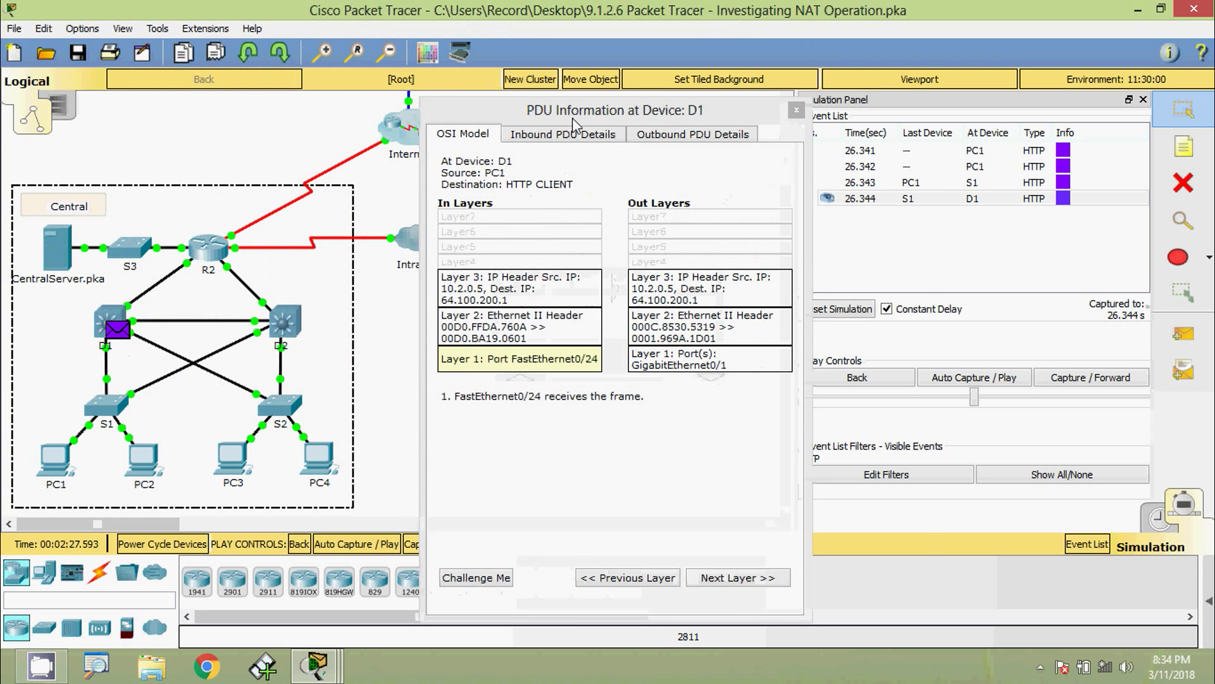
pyautogui.moveTo(574, 124); pyautogui.dragTo(692, 96)
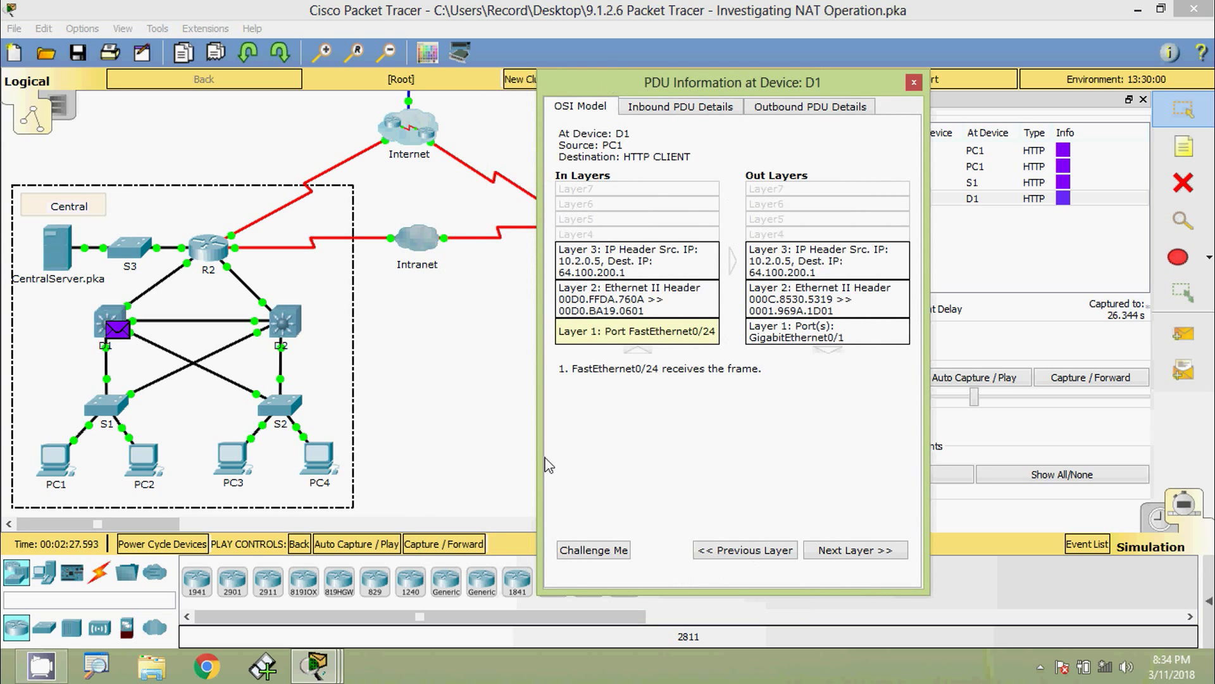
# Display D1's inbound Layer 3 header: source 10.2.0.5, destination 64.100.200.1.
pyautogui.click(602, 271)
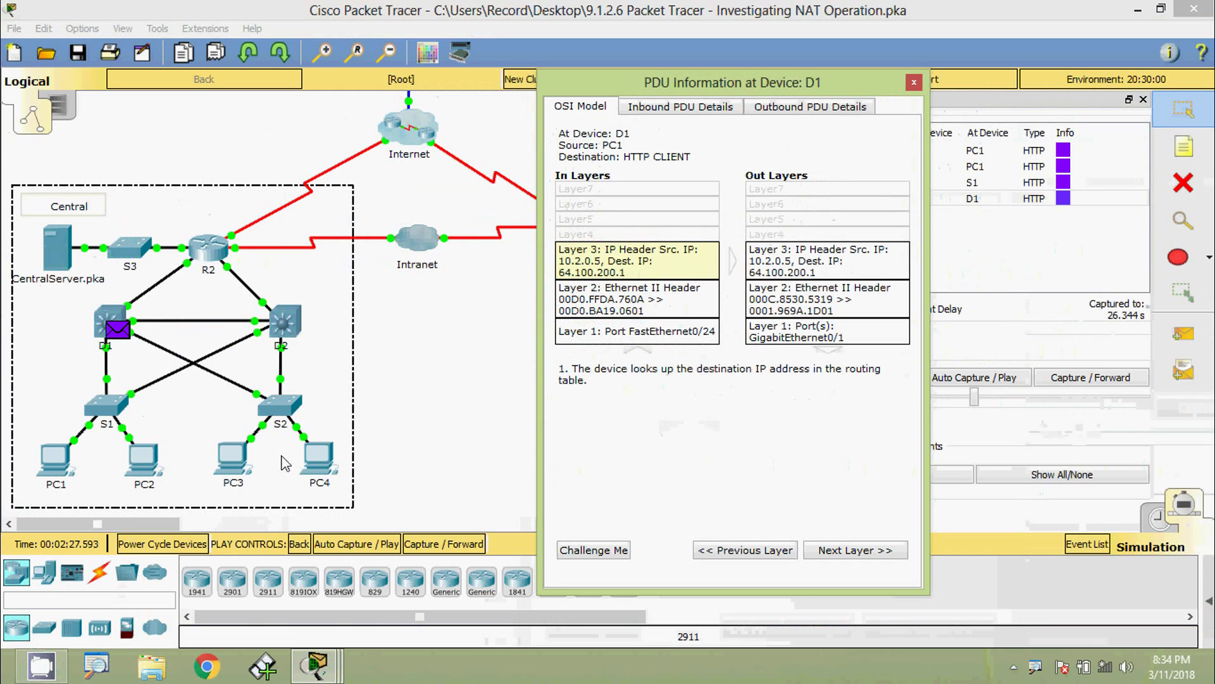
pyautogui.click(429, 481)
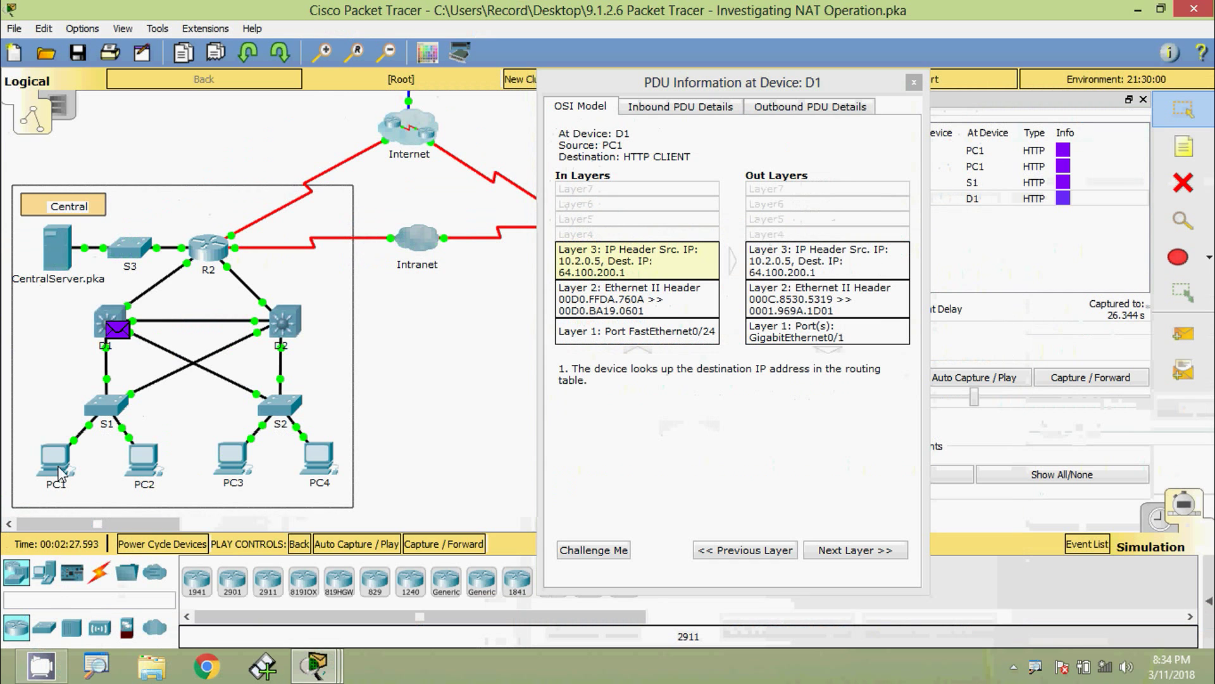
pyautogui.moveTo(58, 473)
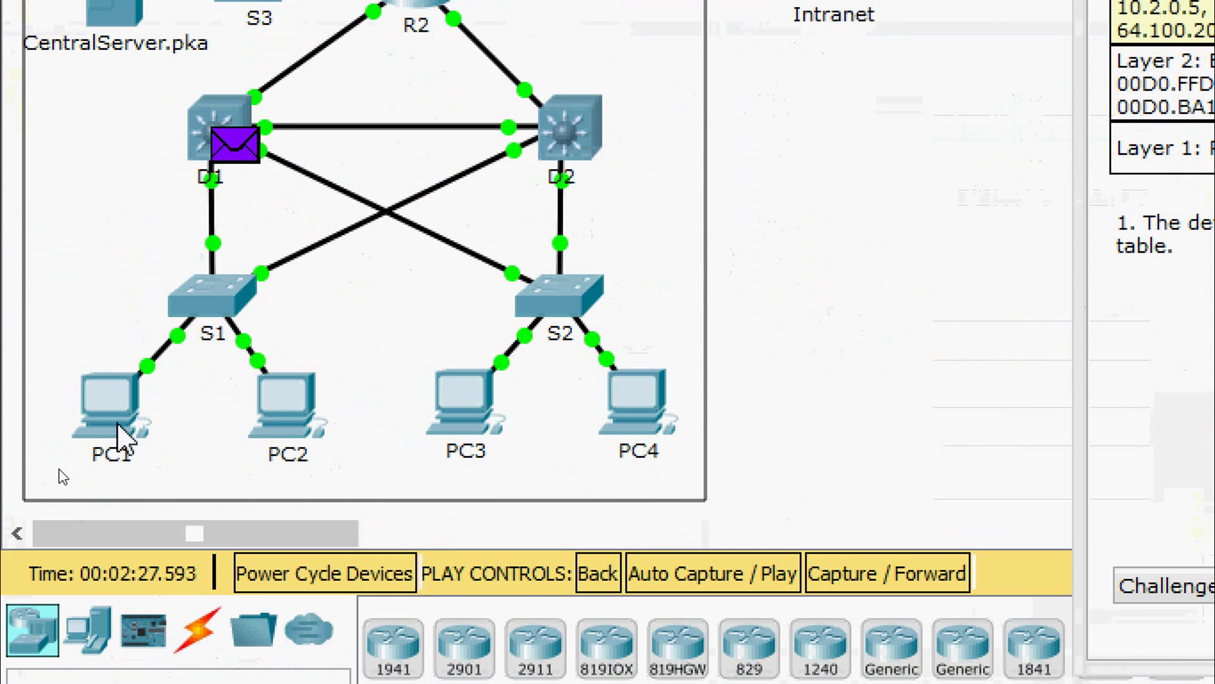
# Drag D1's PDU Information window to the left side of the screen.
pyautogui.moveTo(124, 419)
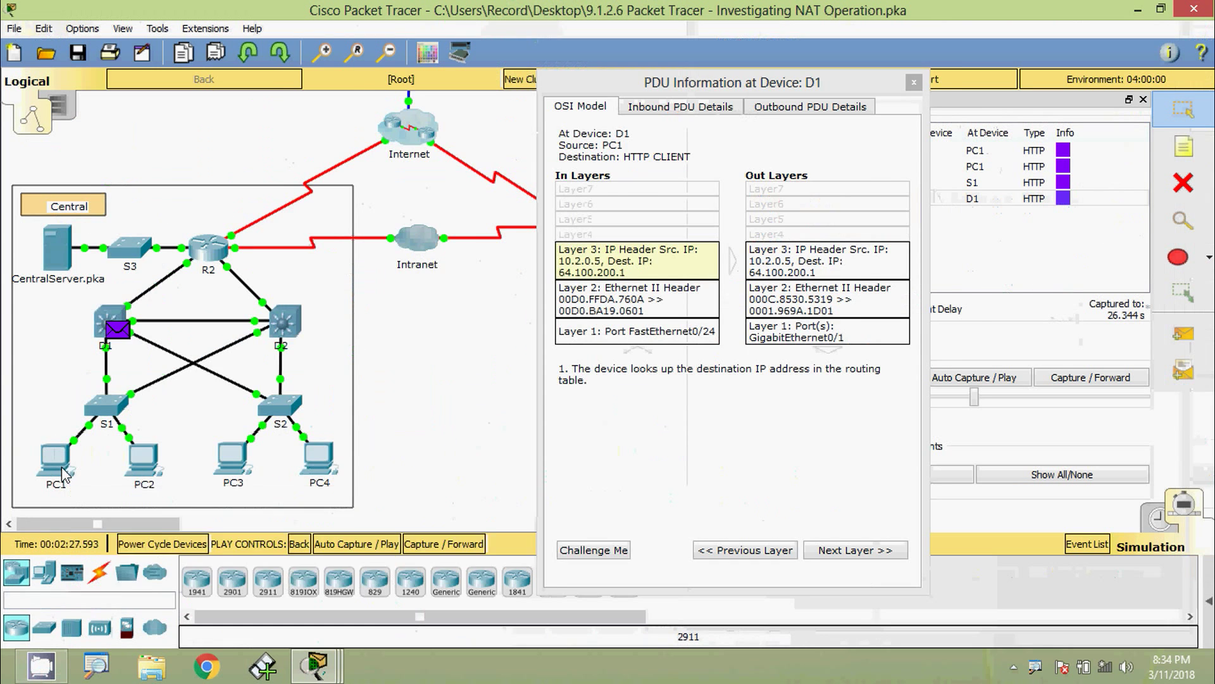
pyautogui.moveTo(719, 112); pyautogui.dragTo(282, 76)
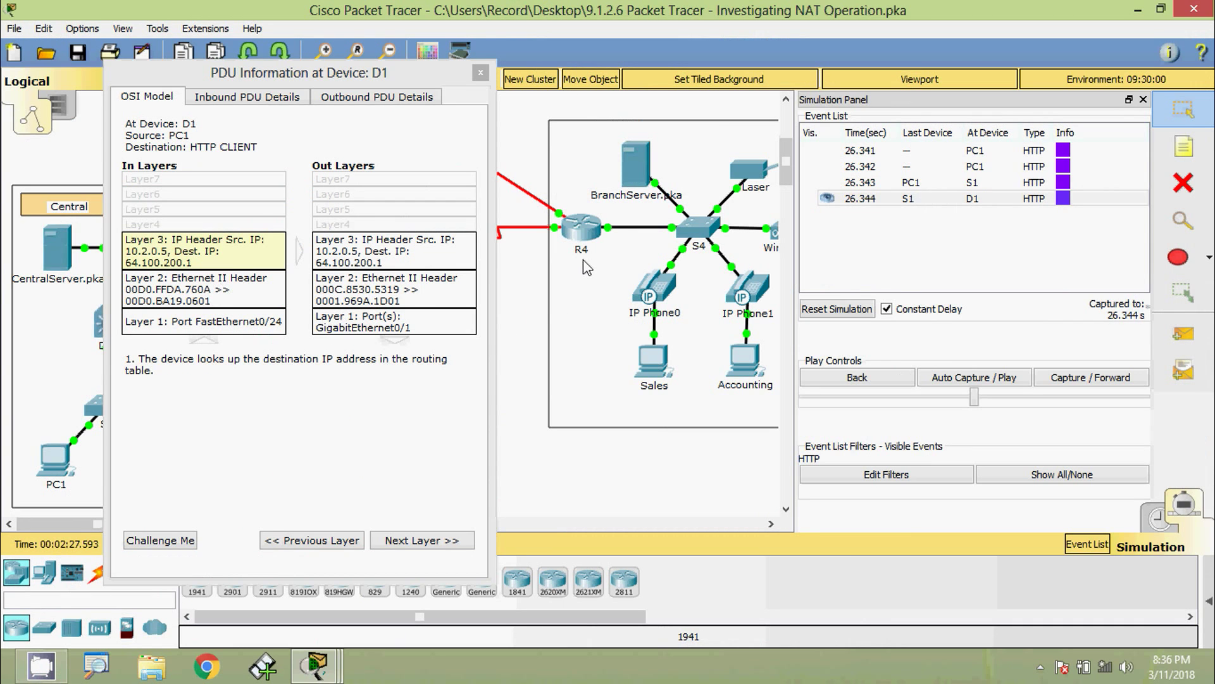
# Review D1's Layer 3 addresses, 10.2.0.5 to 64.100.200.1, and close the details.
pyautogui.moveTo(586, 243)
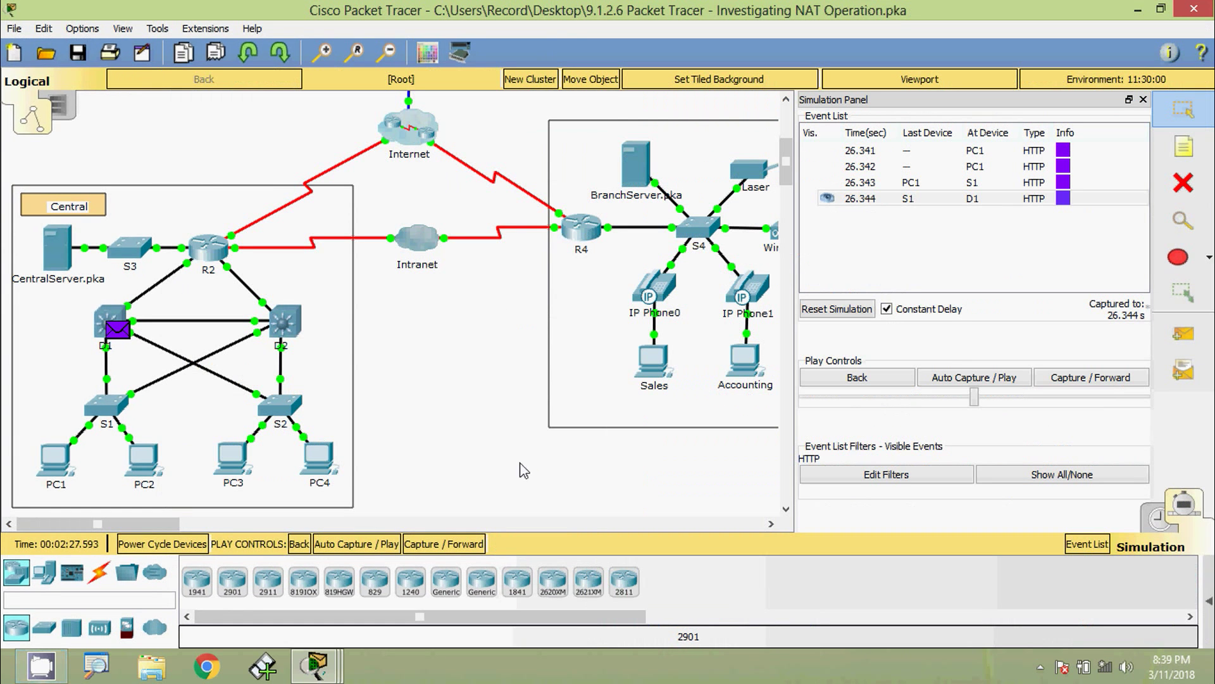
# Forward the HTTP packet from D1 to R2 and open its PDU information at R2.
pyautogui.click(470, 543)
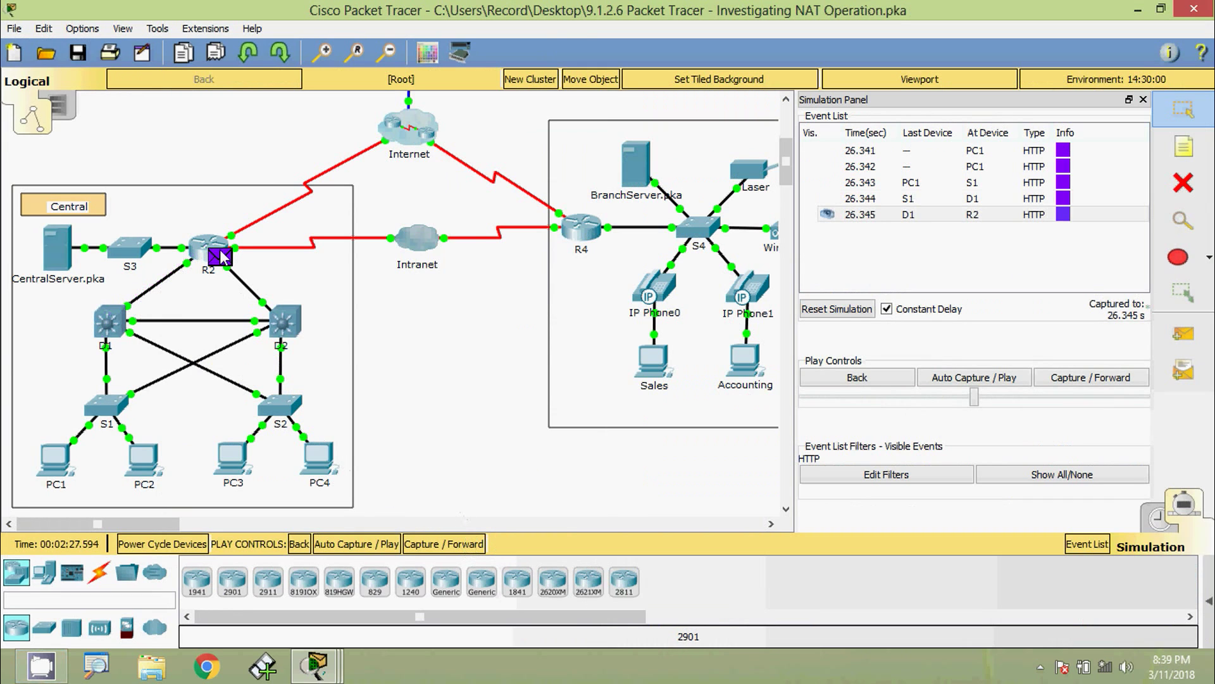
pyautogui.moveTo(221, 251)
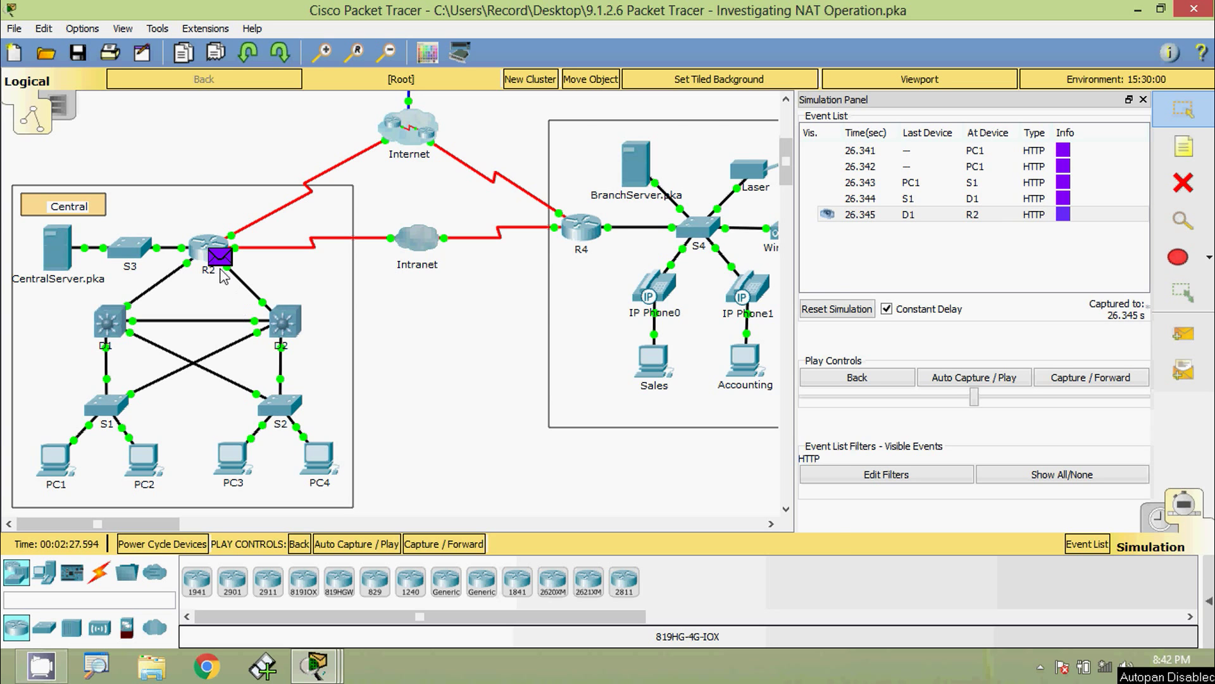
pyautogui.click(220, 260)
# Compare R2's translated source 64.100.100.3 with the ip nat pool line in the instructions.
pyautogui.moveTo(611, 112); pyautogui.dragTo(444, 71)
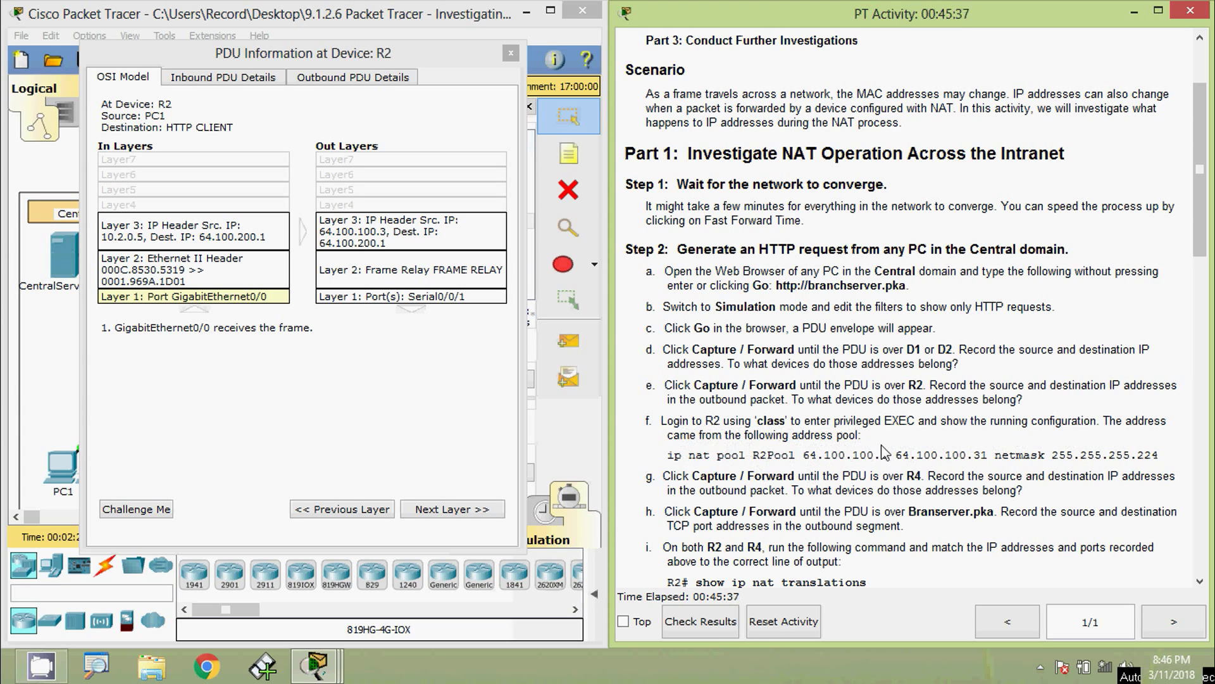
pyautogui.moveTo(668, 455); pyautogui.dragTo(766, 456)
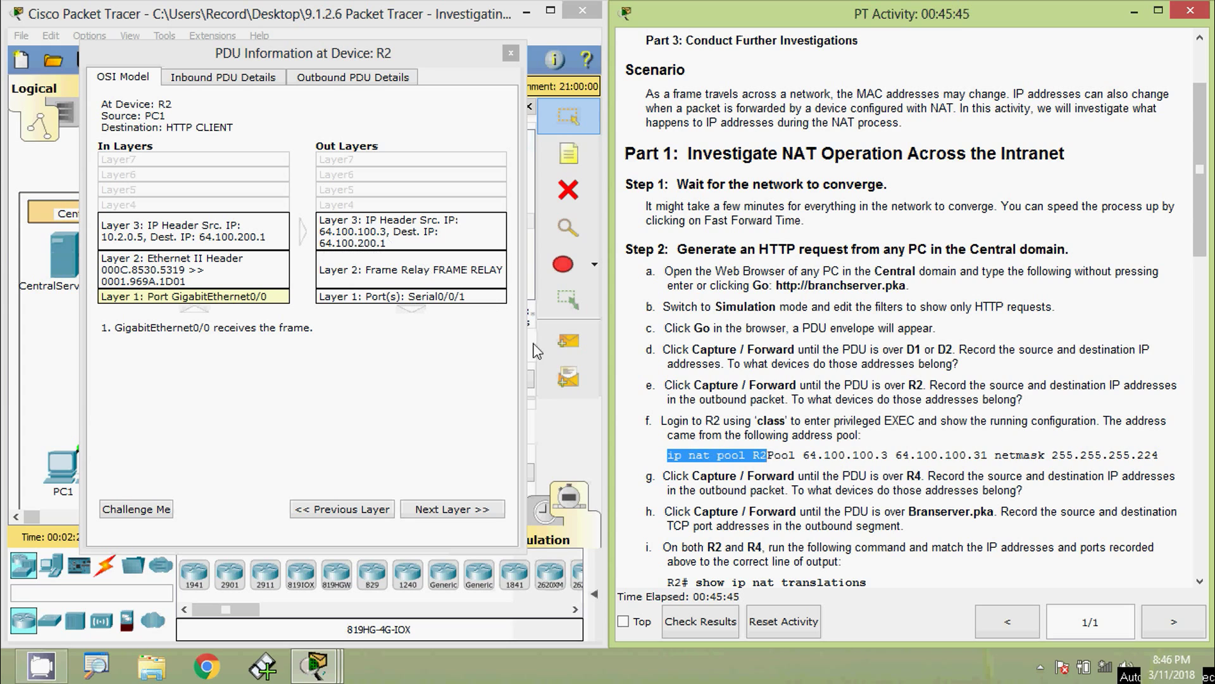
pyautogui.click(772, 461)
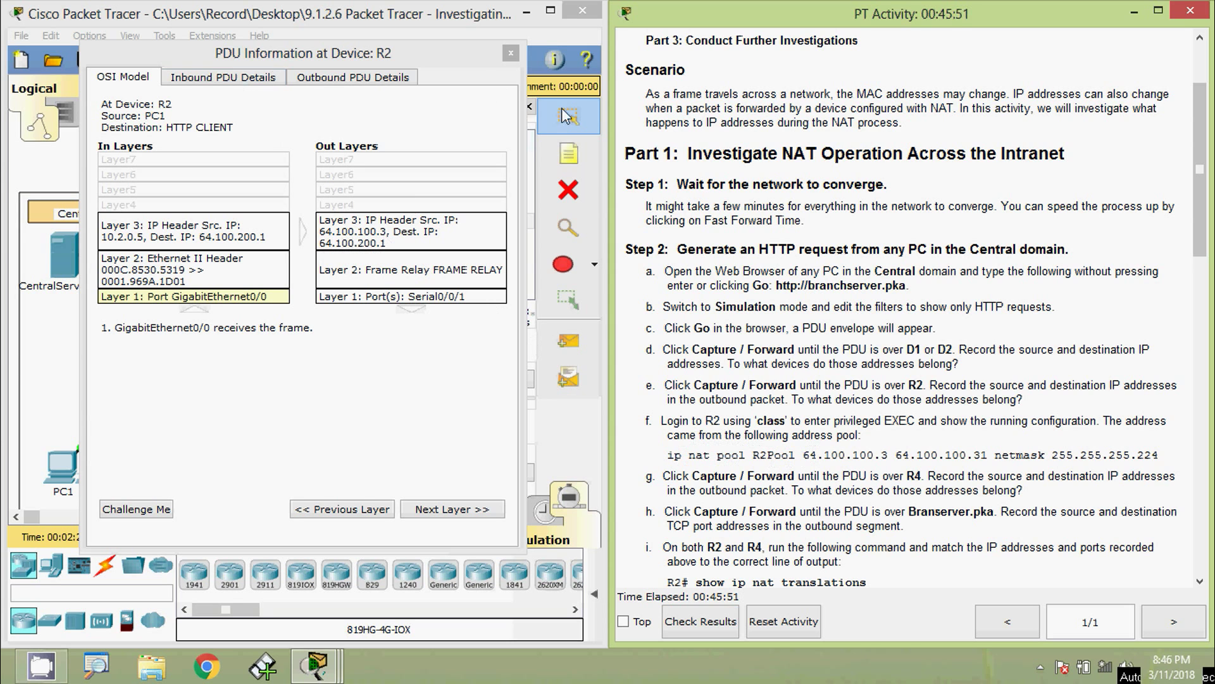
# Maximize Packet Tracer, move R2's PDU window right, and open R2's CLI.
pyautogui.click(550, 11)
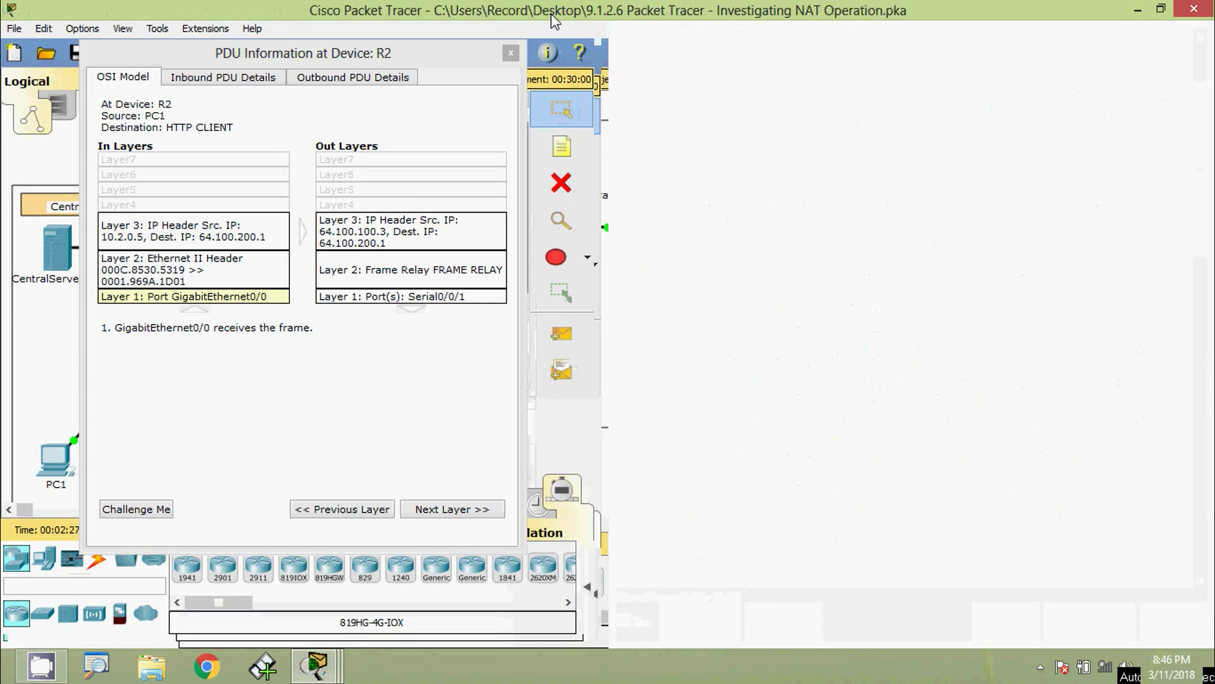
pyautogui.moveTo(332, 55); pyautogui.dragTo(763, 62)
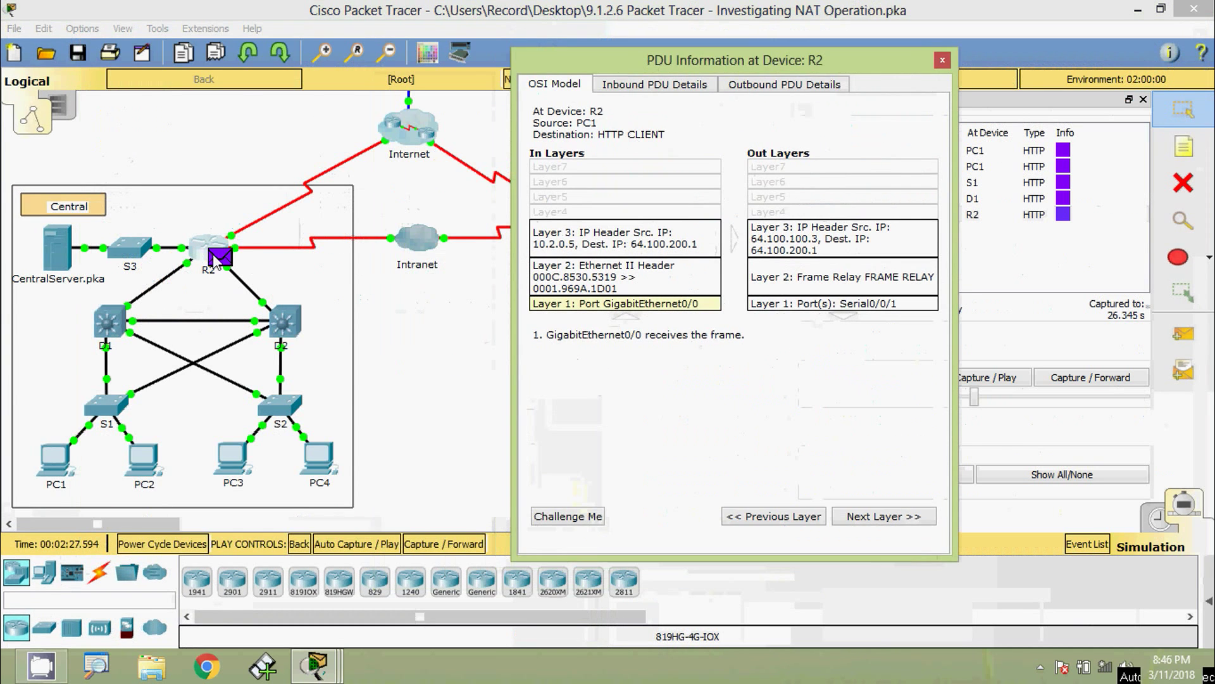
pyautogui.click(206, 243)
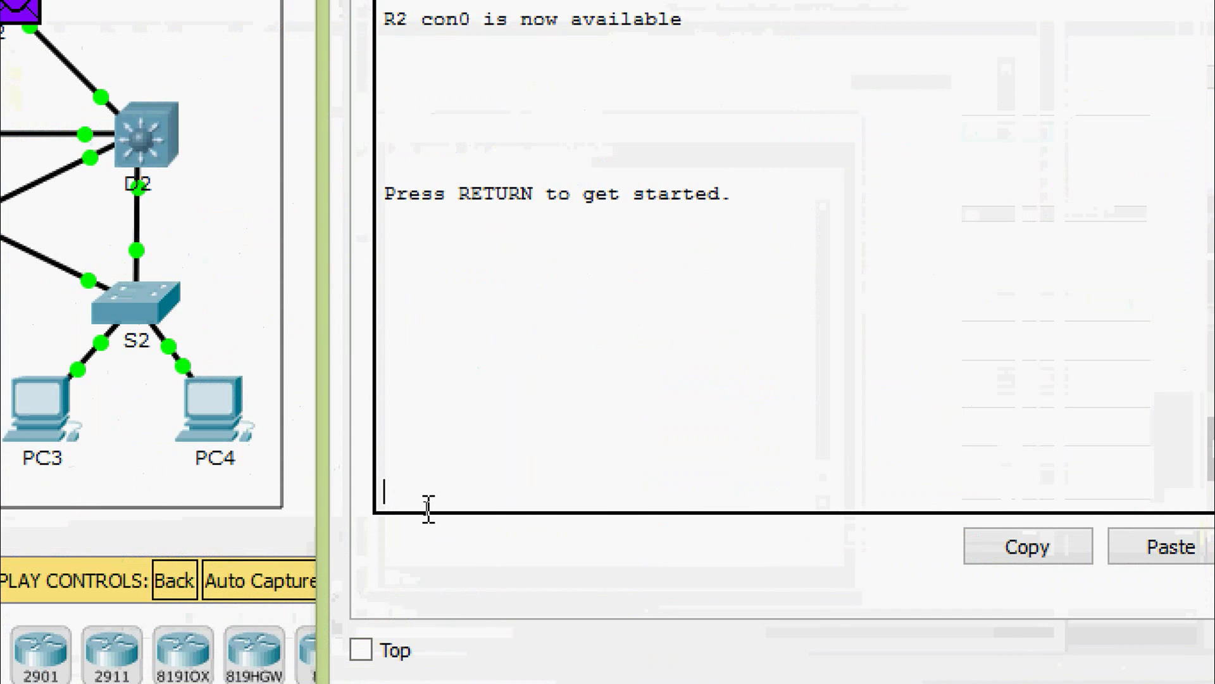
# Enter privileged mode on R2's console with enable and the privileged-mode password.
pyautogui.press('Return')
pyautogui.write('ena')
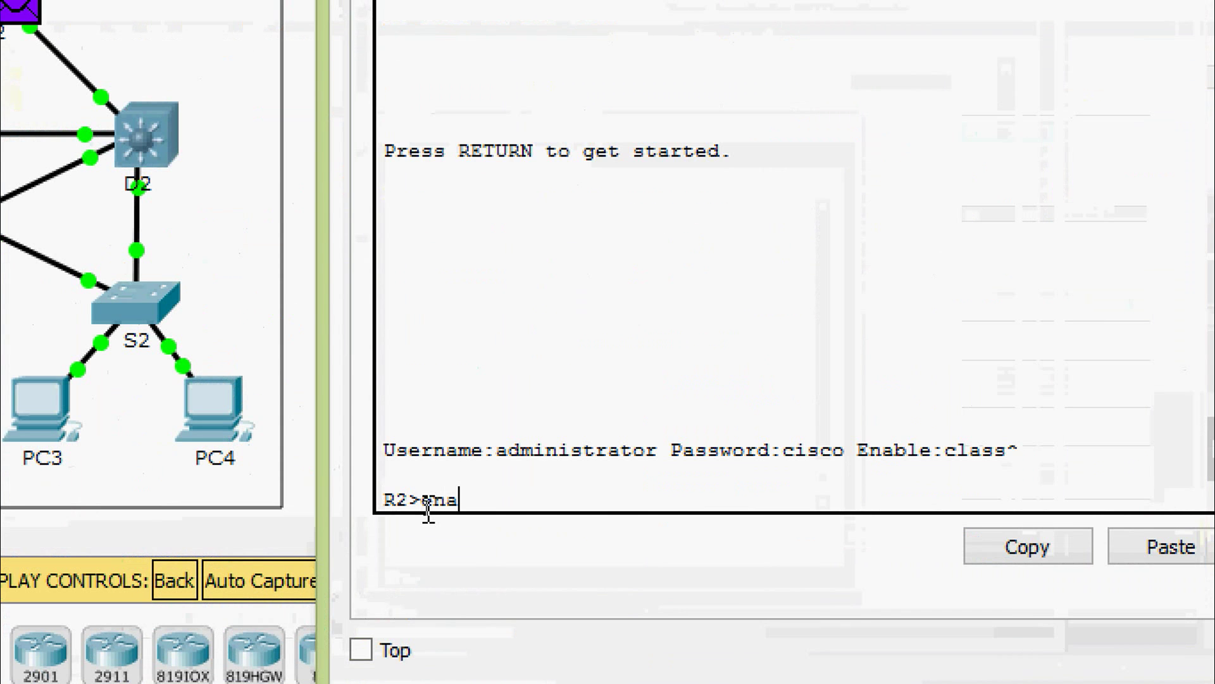
pyautogui.press('Tab')
pyautogui.press('Return')
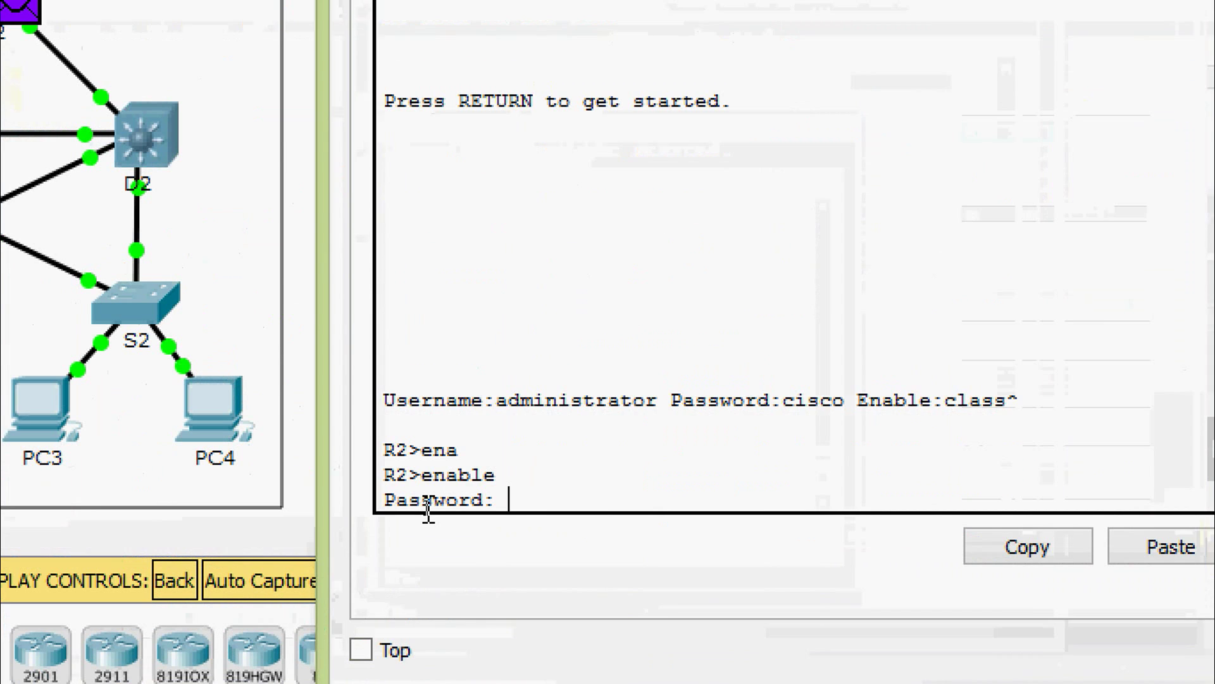
pyautogui.press('Return')
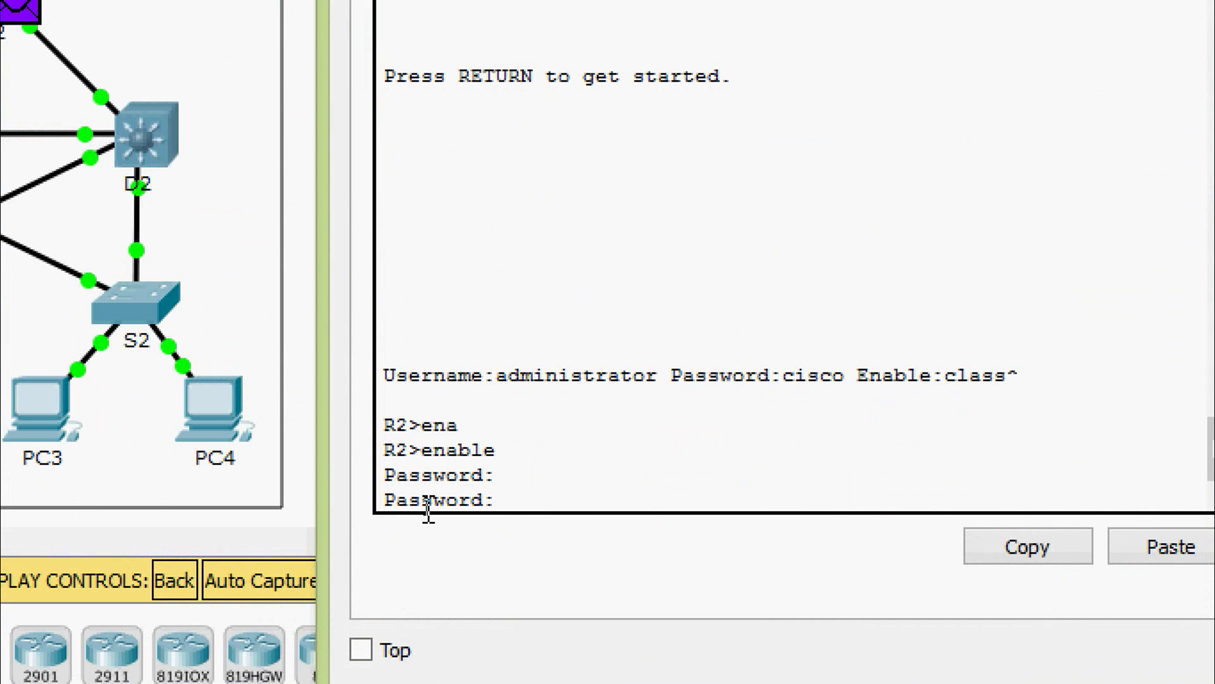
pyautogui.press('Return')
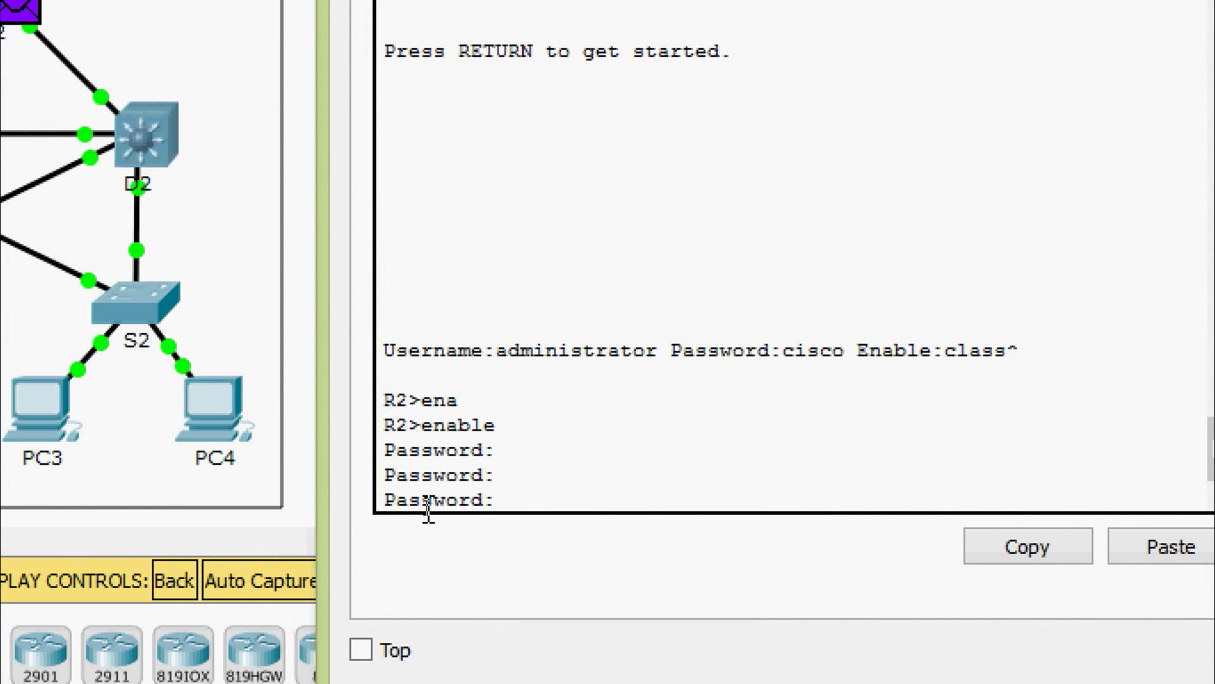
pyautogui.press('Return')
# Run show running-config and highlight the ip nat pool R2Pool 64.100.100.3–64.100.100.31 line.
pyautogui.write('sh')
pyautogui.press('Tab')
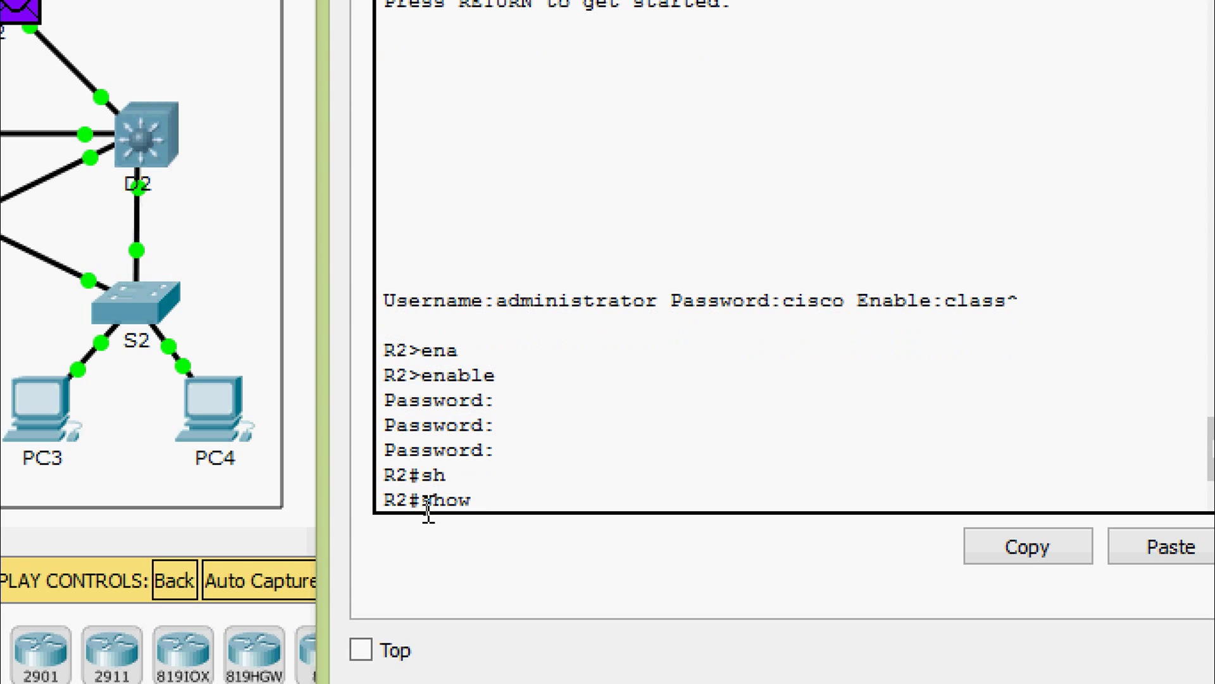
pyautogui.write('ru')
pyautogui.press('Tab')
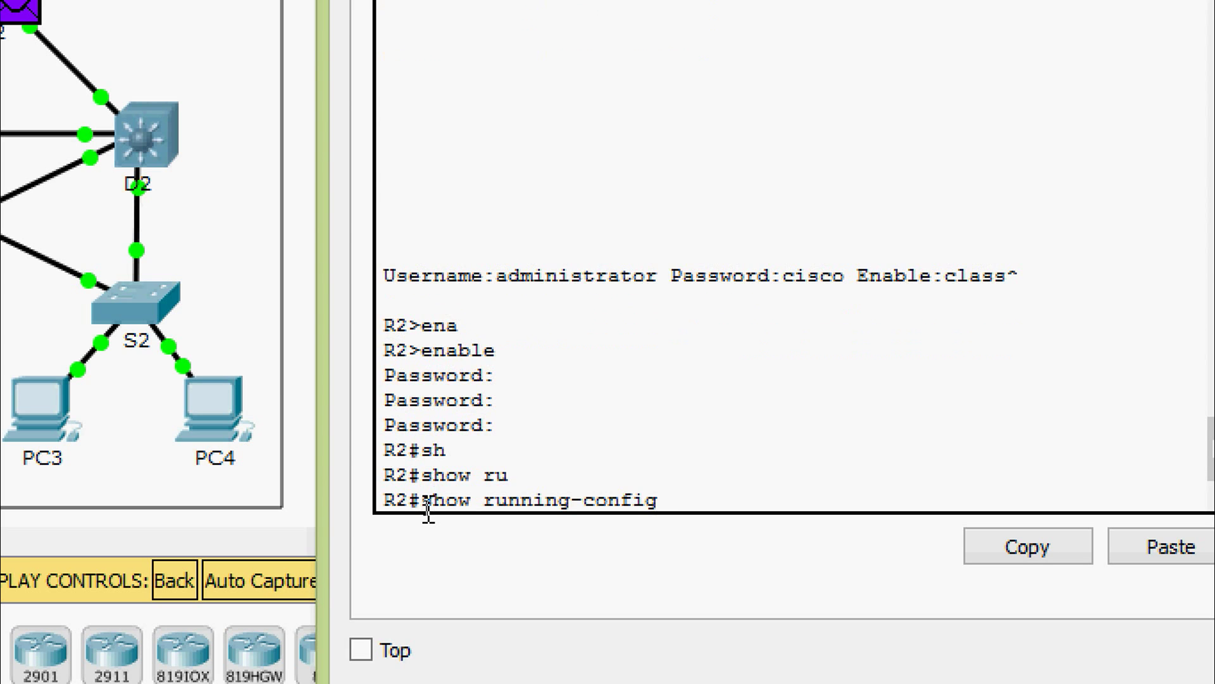
pyautogui.press('Return')
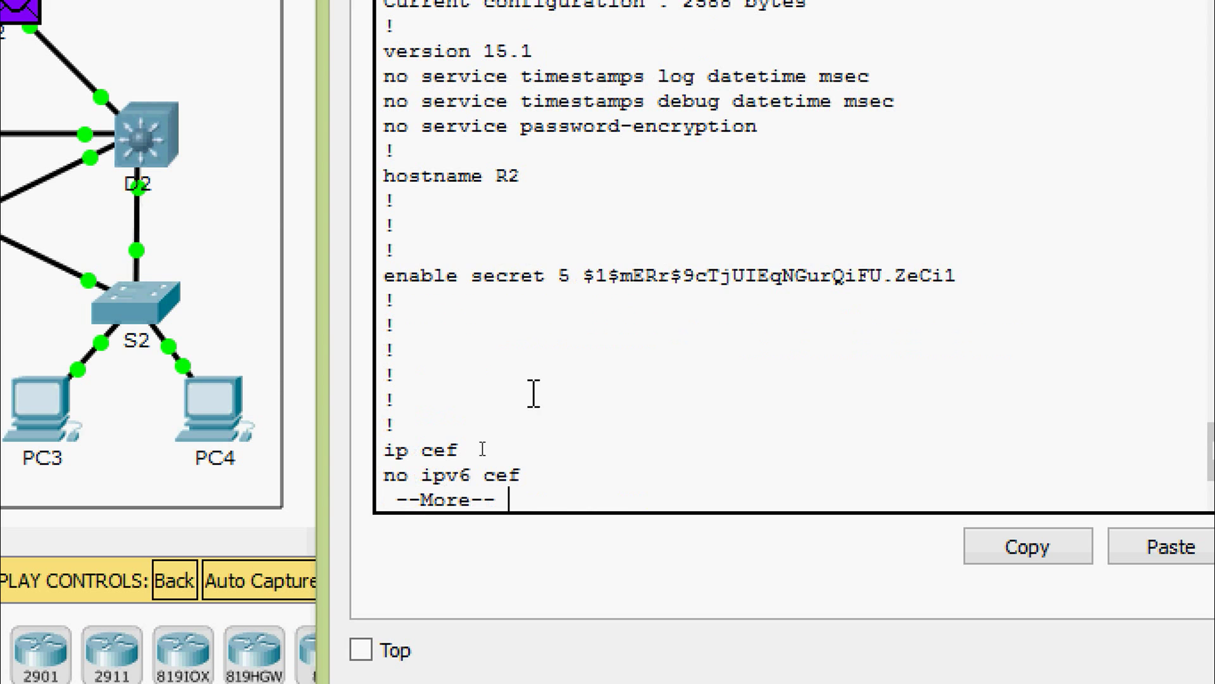
pyautogui.press('space')
pyautogui.press('space')
pyautogui.press('space')
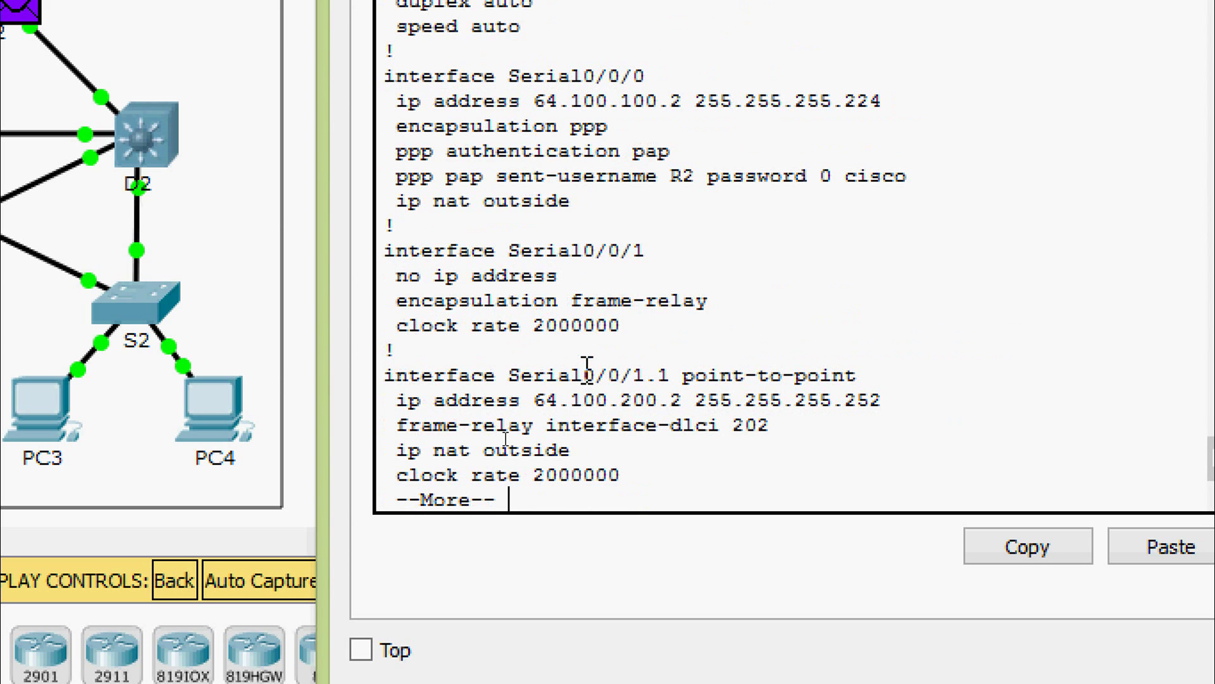
pyautogui.press('space')
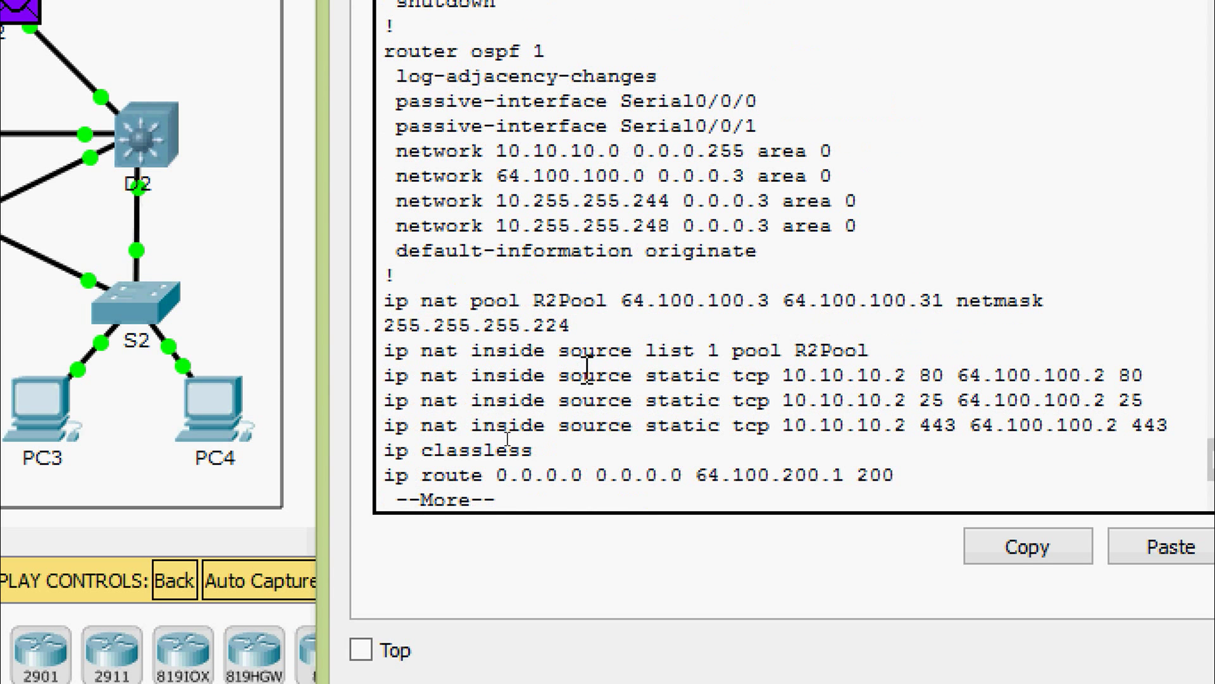
pyautogui.press('space')
pyautogui.scroll(4, 590, 369)
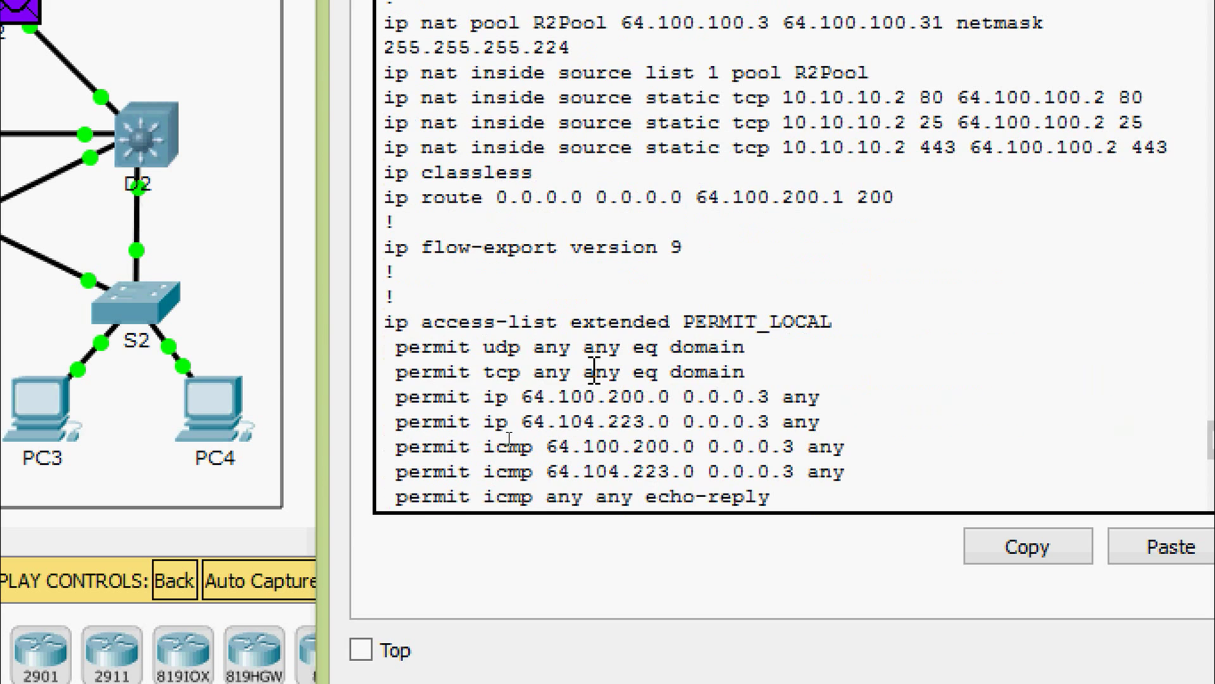
pyautogui.scroll(2, 593, 370)
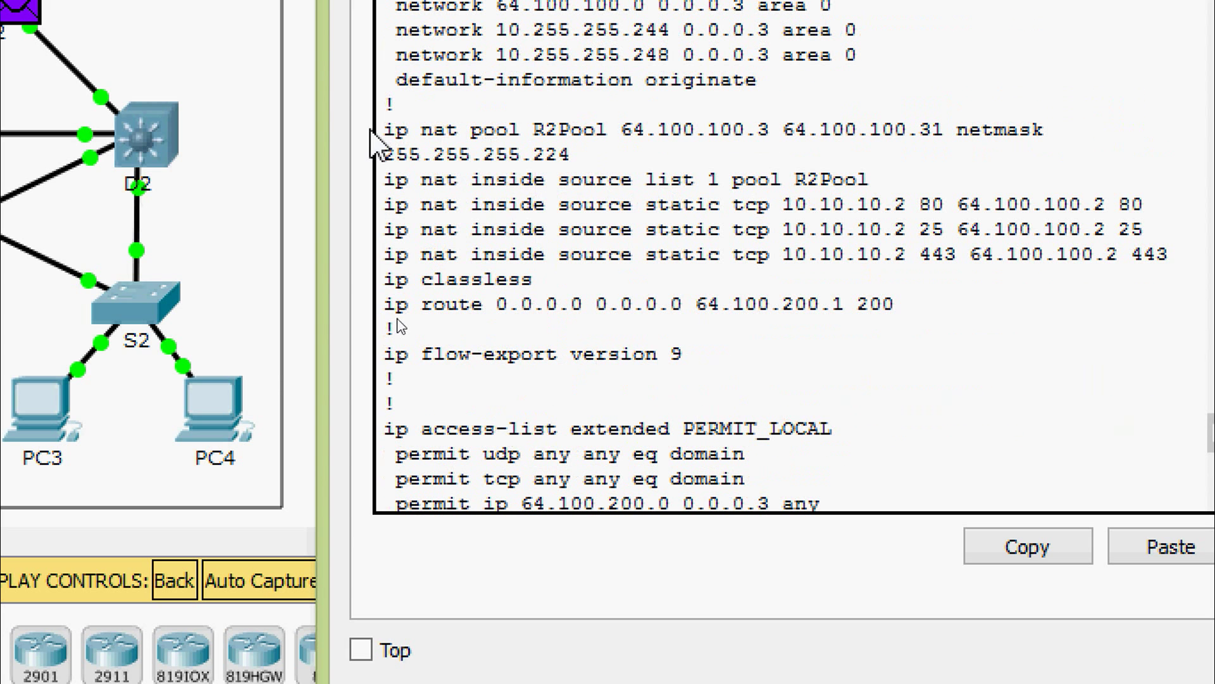
pyautogui.moveTo(383, 129); pyautogui.dragTo(769, 136)
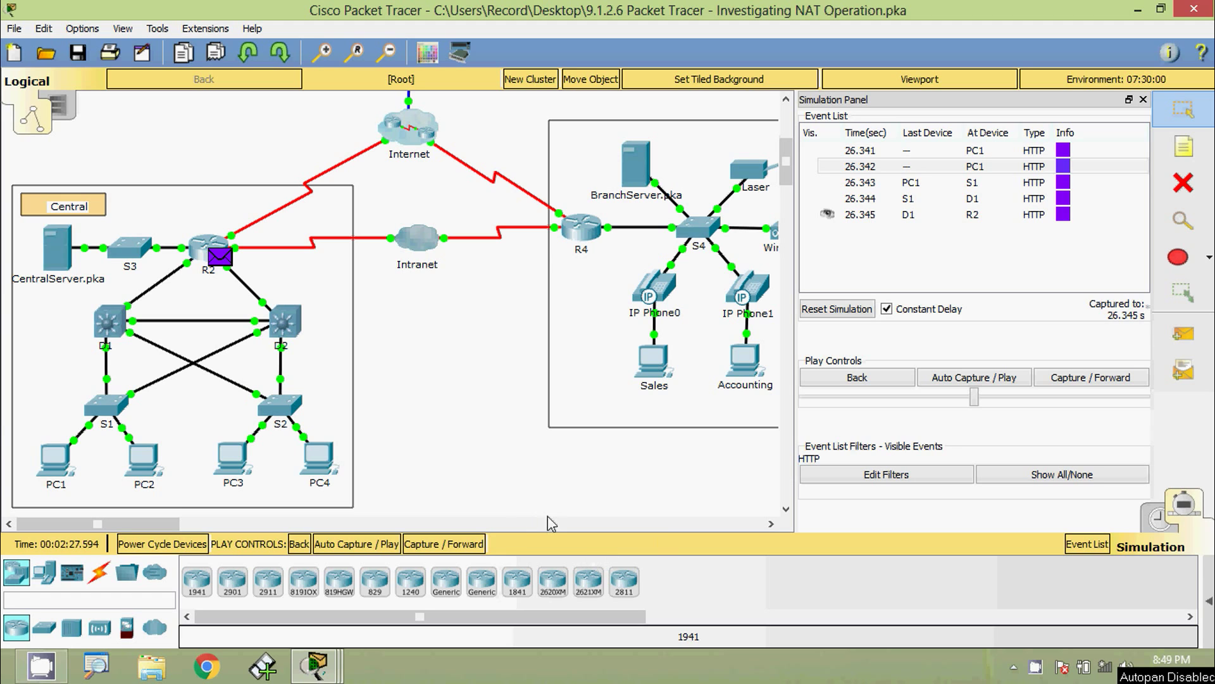
# Forward the HTTP PDU from R2 via the Intranet to R4 and open its PDU details.
pyautogui.click(453, 549)
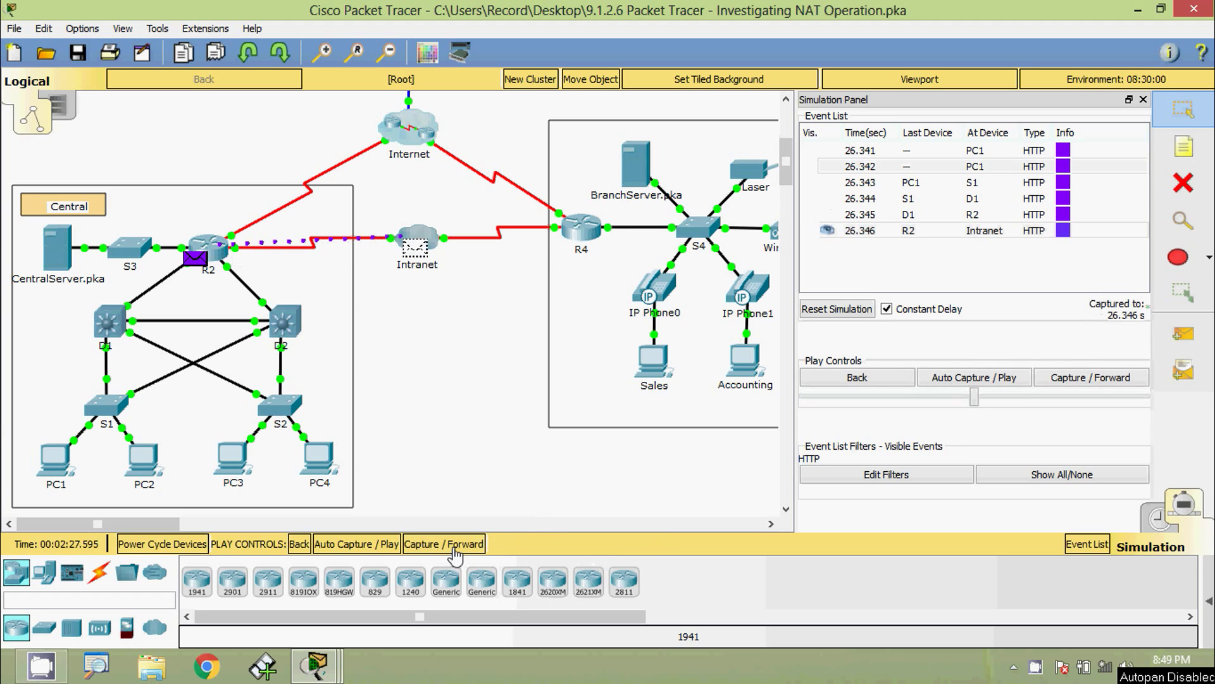
pyautogui.click(453, 549)
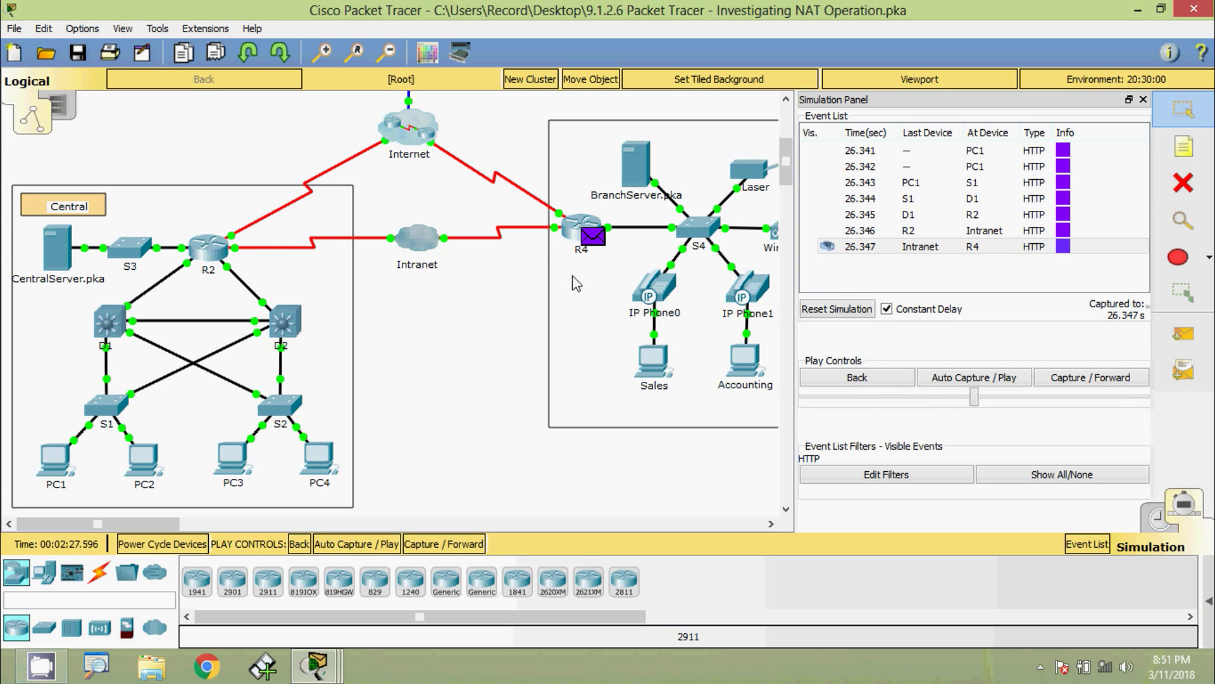
pyautogui.click(594, 240)
# Compare R4's In/Out destination (64.100.200.1 to 172.16.0.3), then forward the packet to S4.
pyautogui.moveTo(674, 111); pyautogui.dragTo(624, 109)
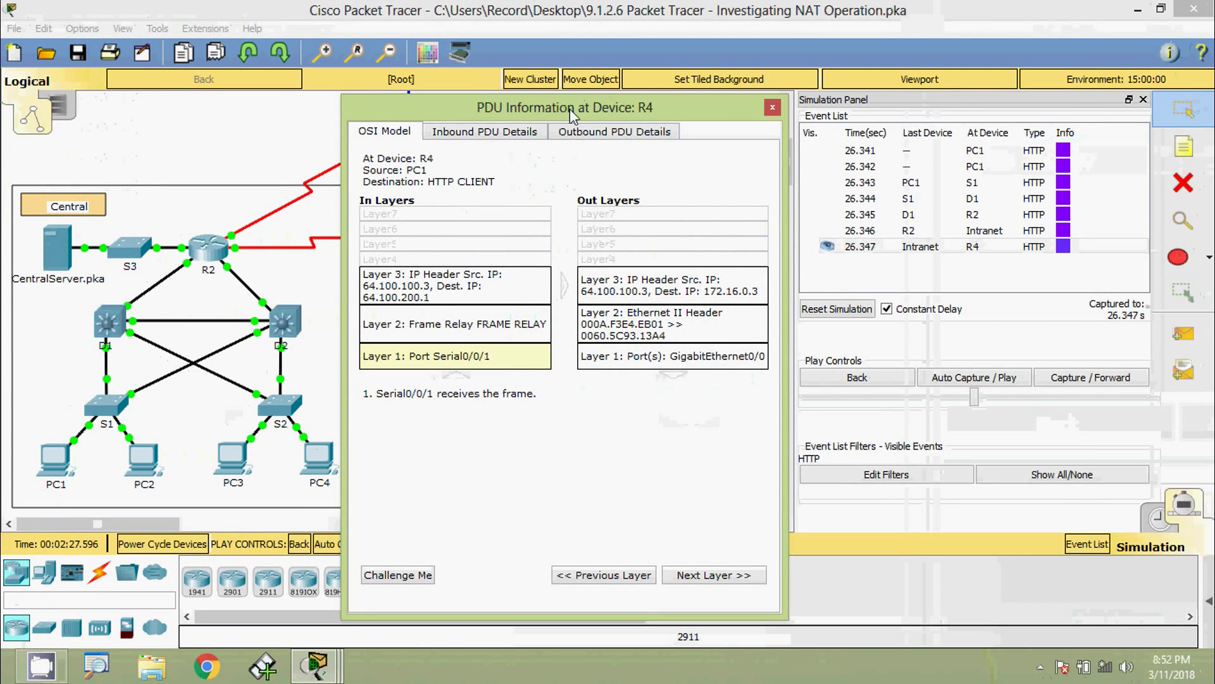
pyautogui.moveTo(571, 112); pyautogui.dragTo(999, 83)
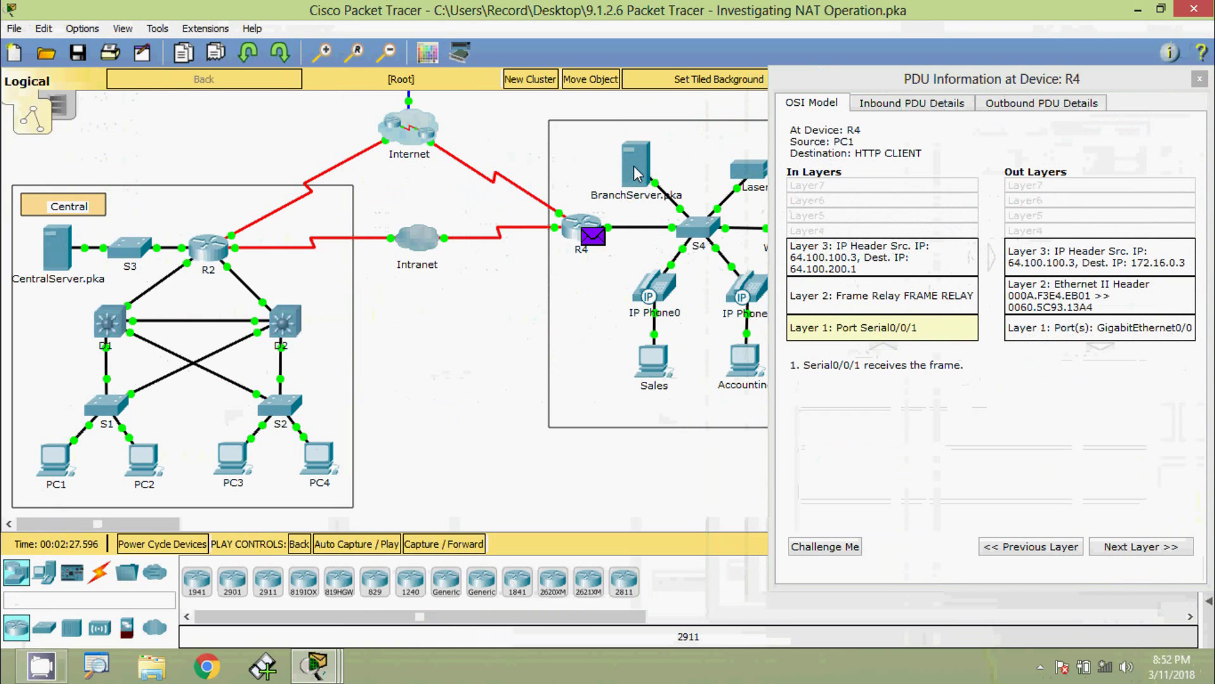
pyautogui.moveTo(636, 174)
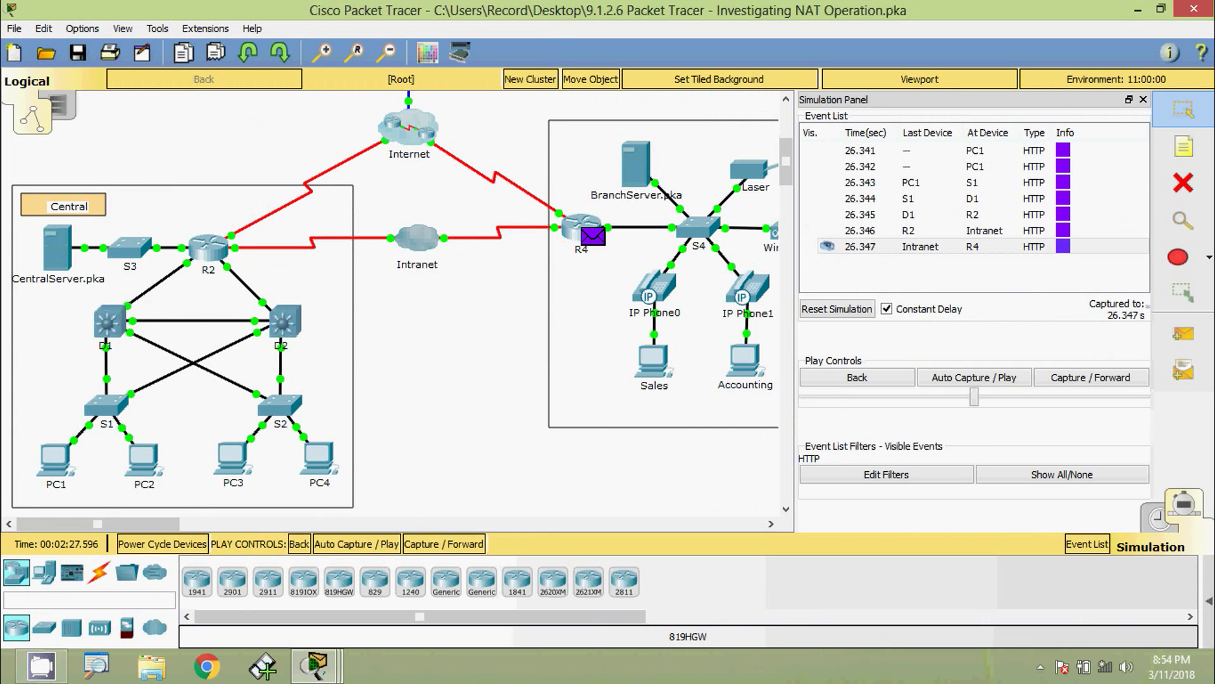
pyautogui.click(441, 548)
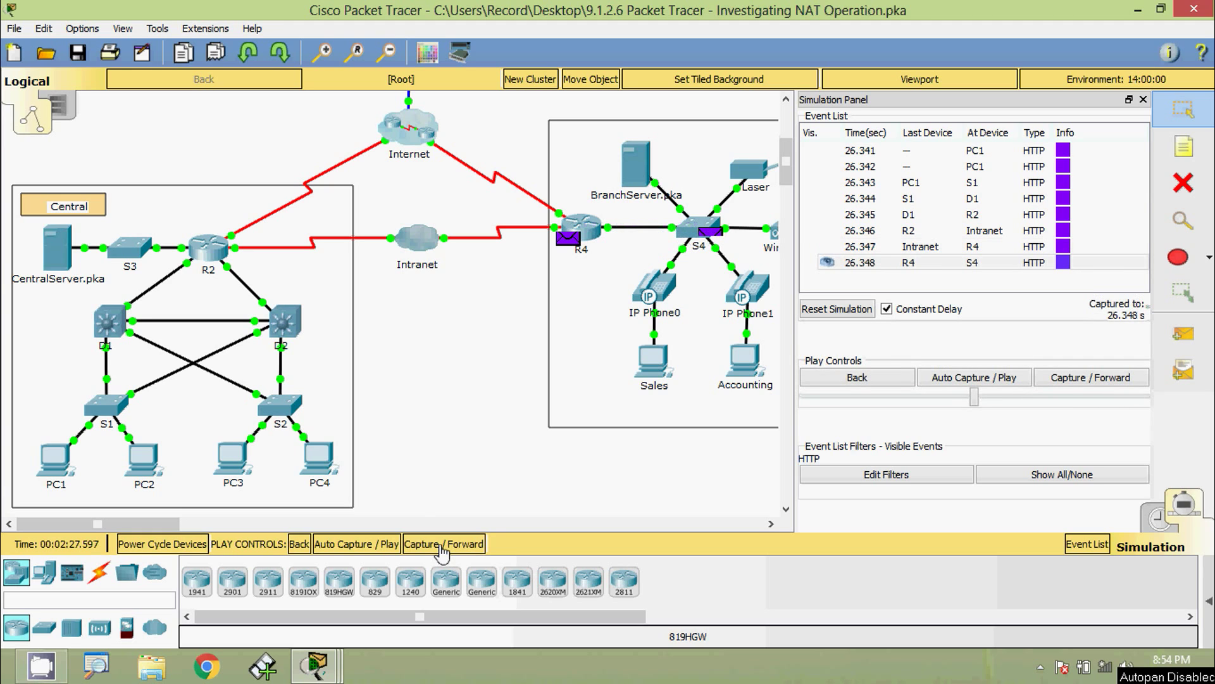
# Forward the PDU from S4 to BranchServer and inspect its details (ports 1025 and 80).
pyautogui.click(442, 549)
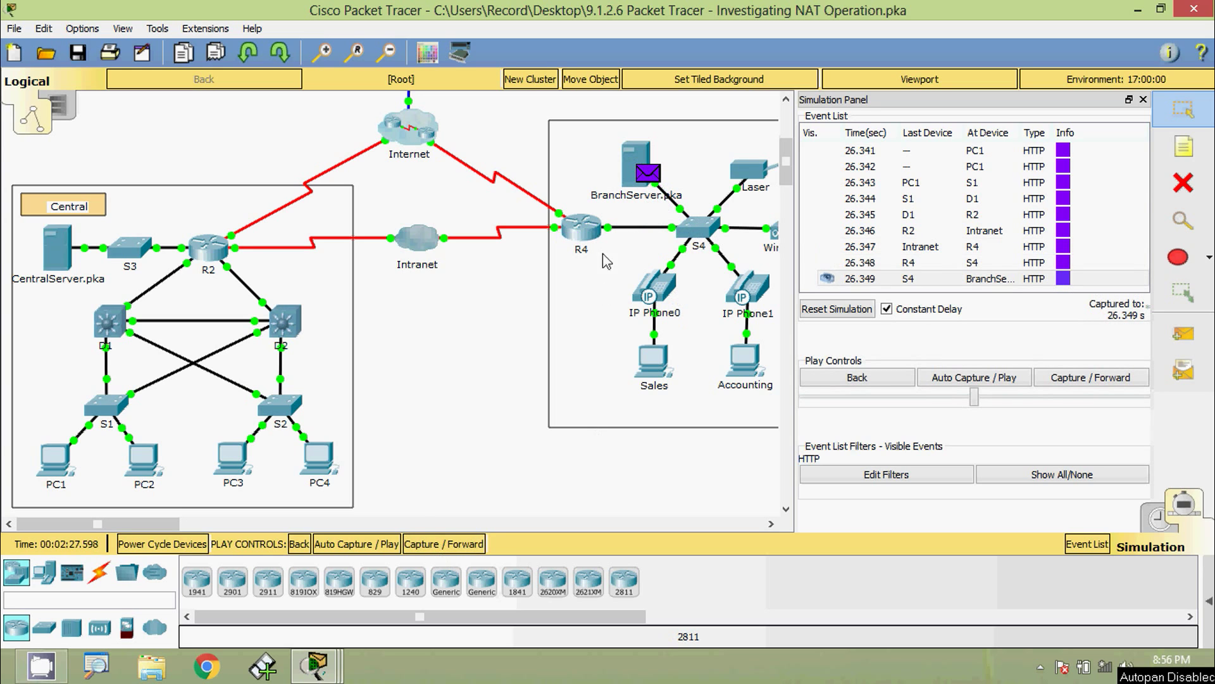
pyautogui.click(648, 174)
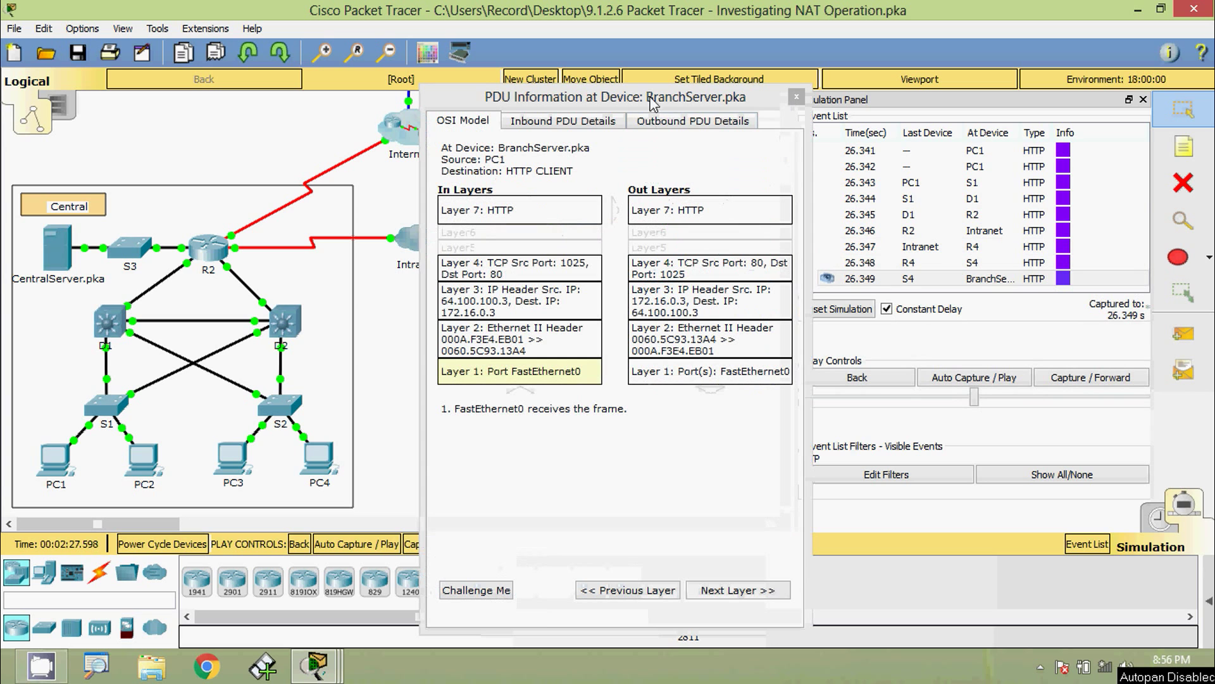
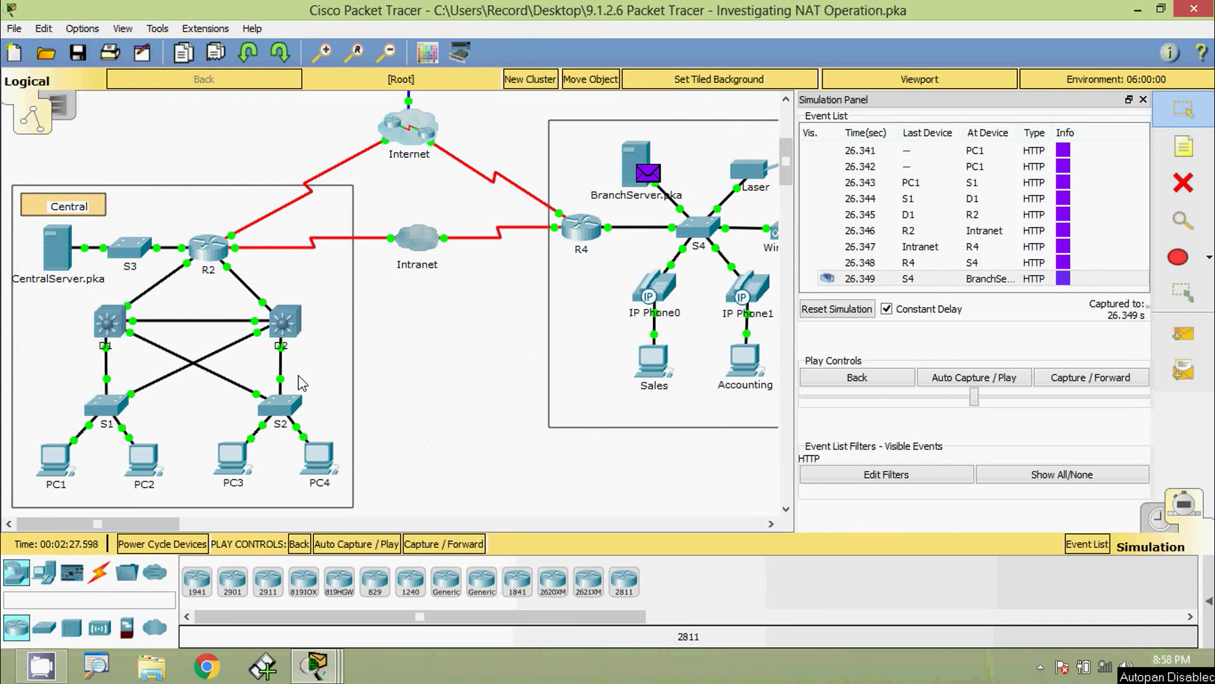
# Run show ip nat translations in R2's command line.
pyautogui.click(209, 248)
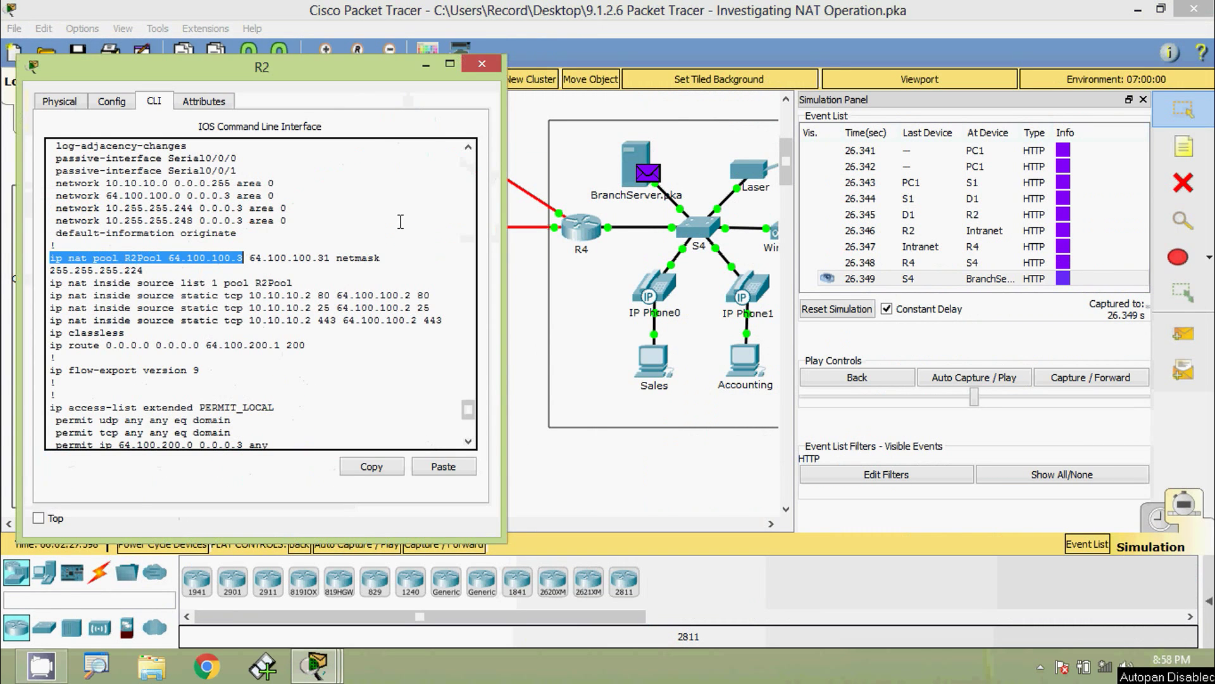
pyautogui.moveTo(274, 71); pyautogui.dragTo(724, 57)
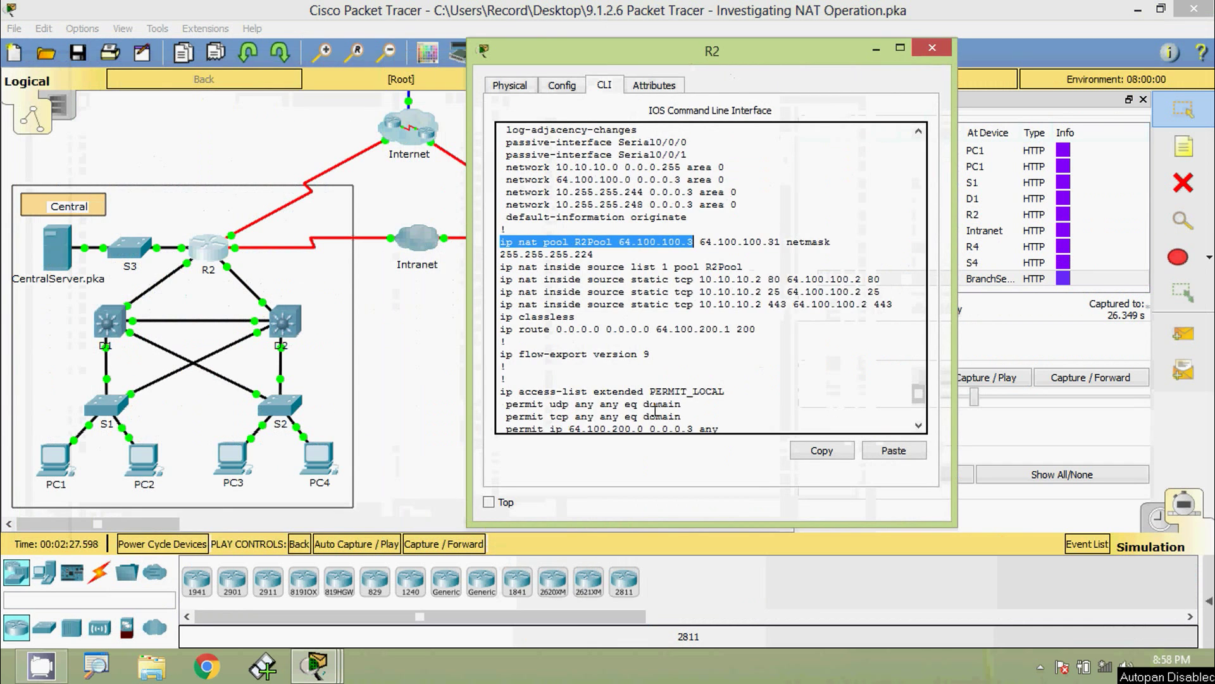
pyautogui.scroll(-2, 655, 408)
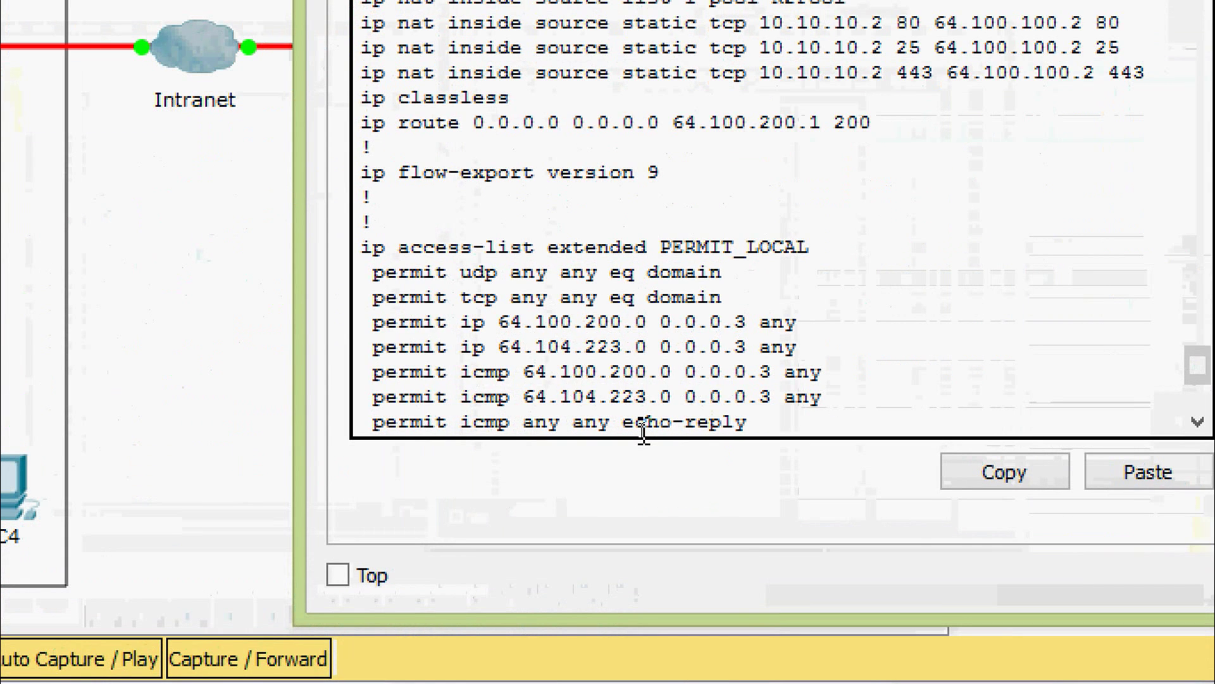
pyautogui.scroll(-5, 641, 429)
pyautogui.press('Return')
pyautogui.press('Return')
pyautogui.write('sh')
pyautogui.press('Tab')
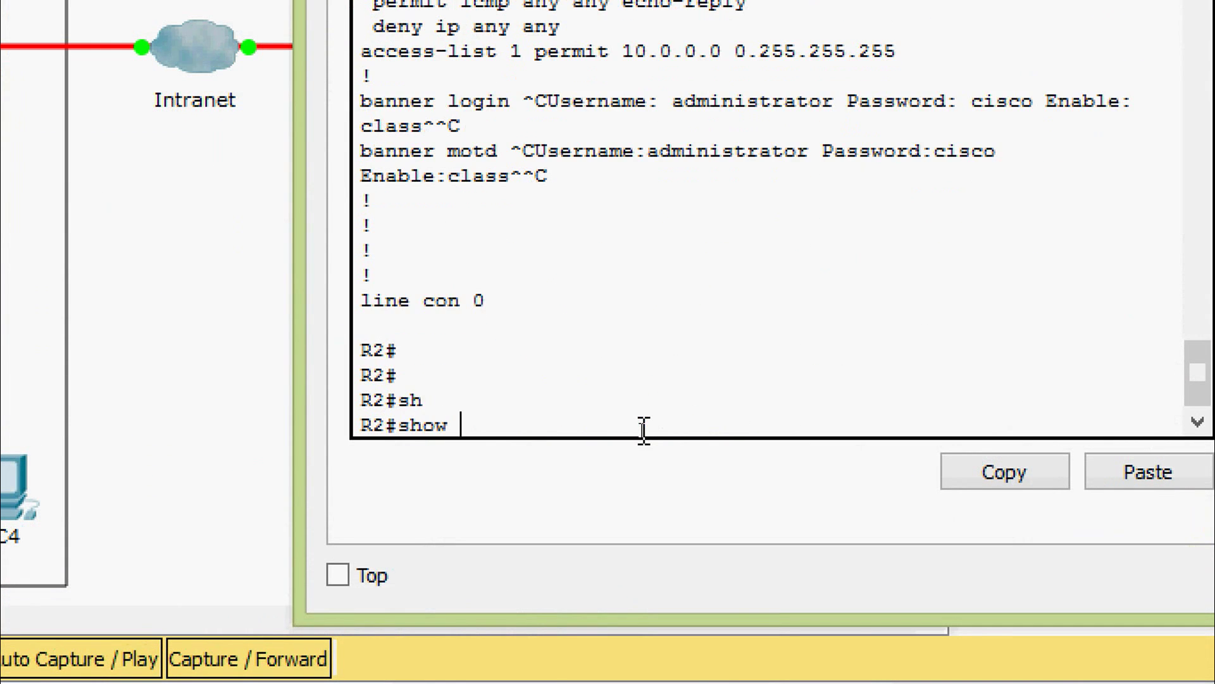
pyautogui.write('ip nat')
pyautogui.press('Tab')
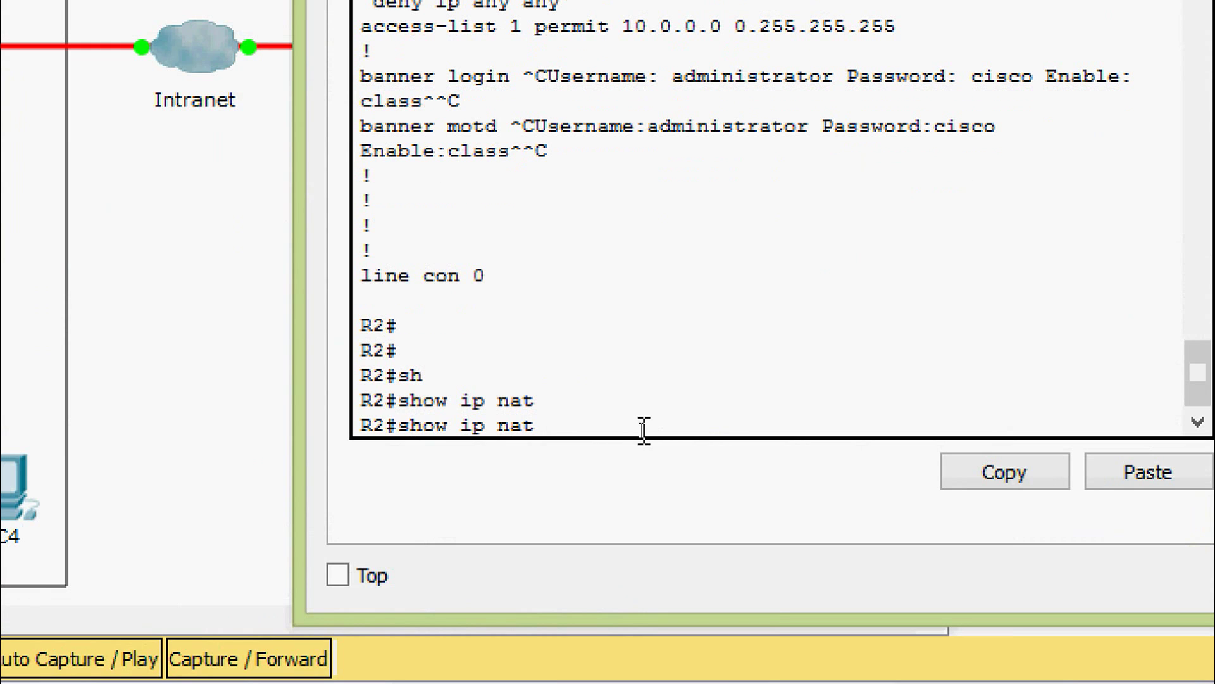
pyautogui.write('tr')
pyautogui.write('a')
pyautogui.press('Tab')
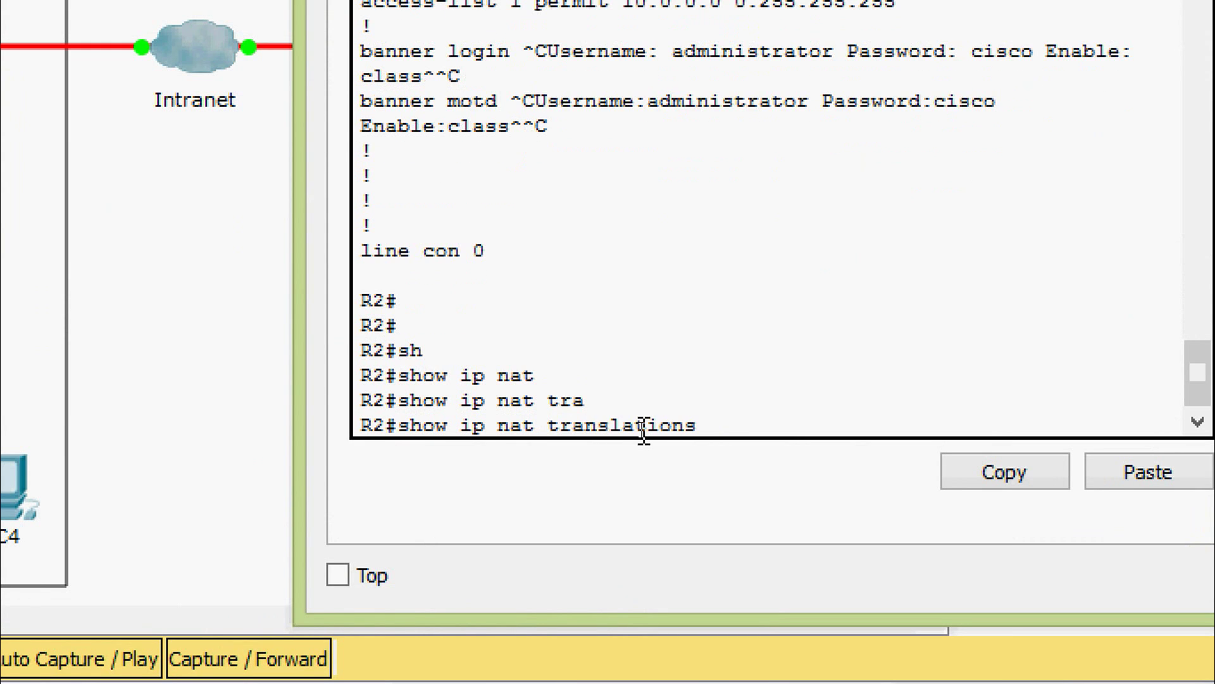
pyautogui.press('Return')
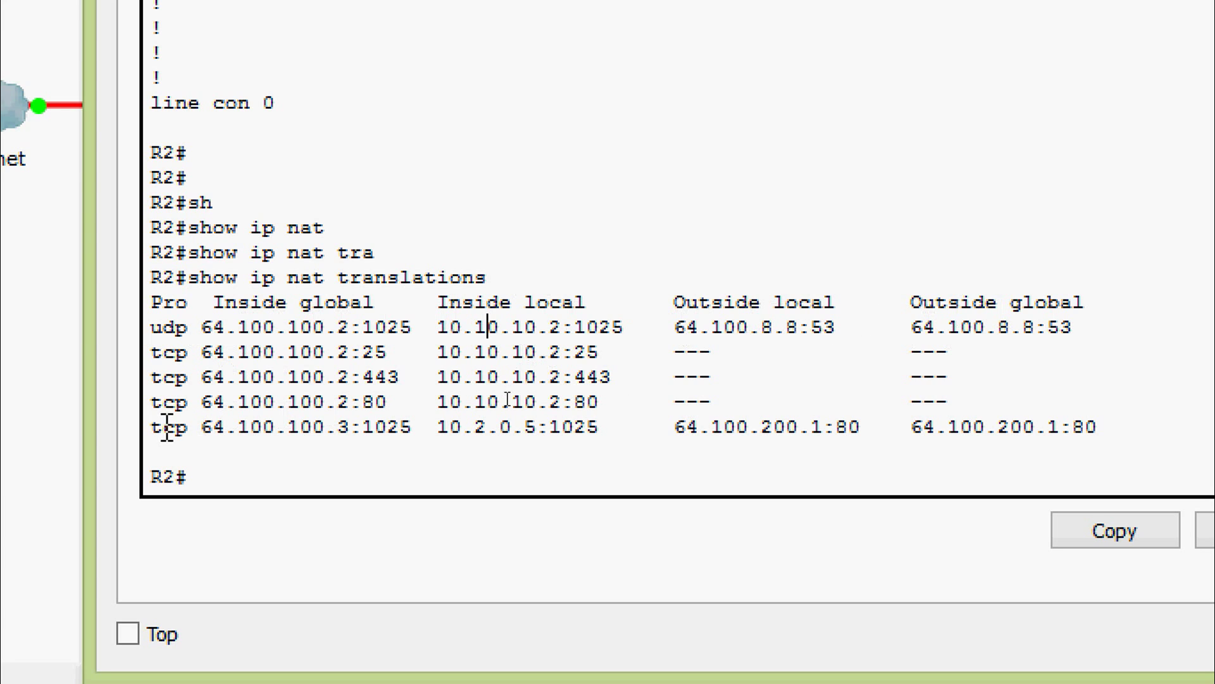
# Highlight 10.2.0.5's row: inside global 64.100.100.3:1025, outside global 64.100.200.1:80.
pyautogui.moveTo(153, 427); pyautogui.dragTo(304, 428)
pyautogui.click(340, 427)
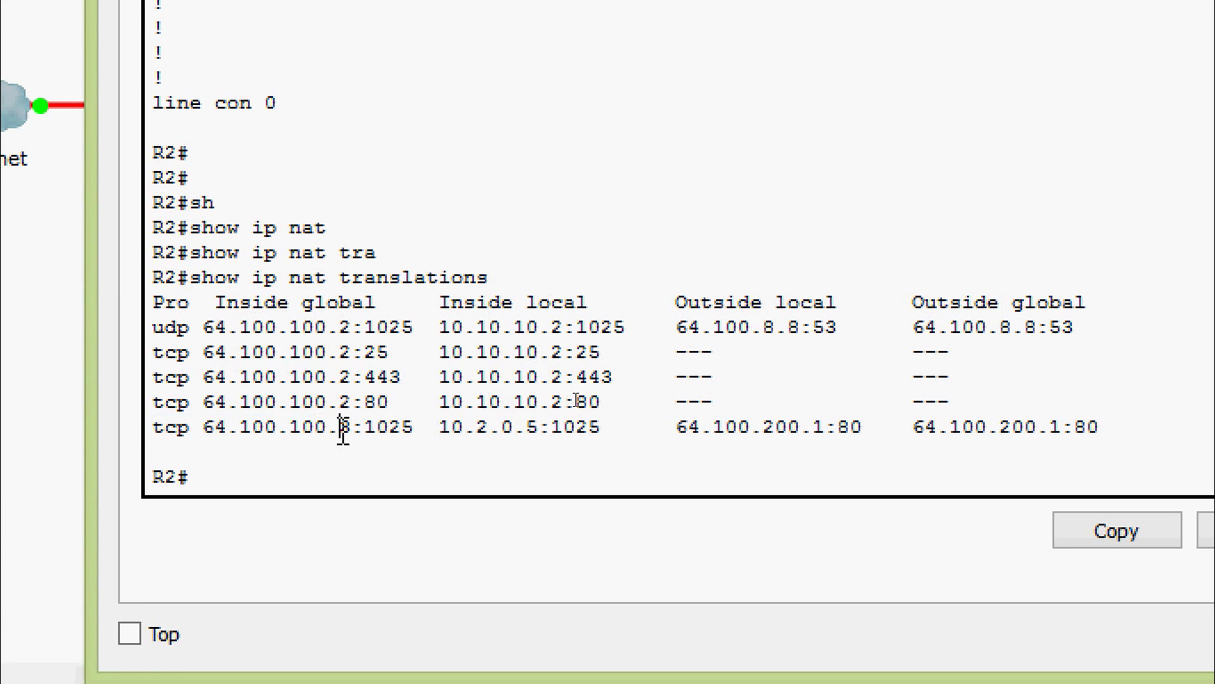
pyautogui.moveTo(209, 428); pyautogui.dragTo(415, 431)
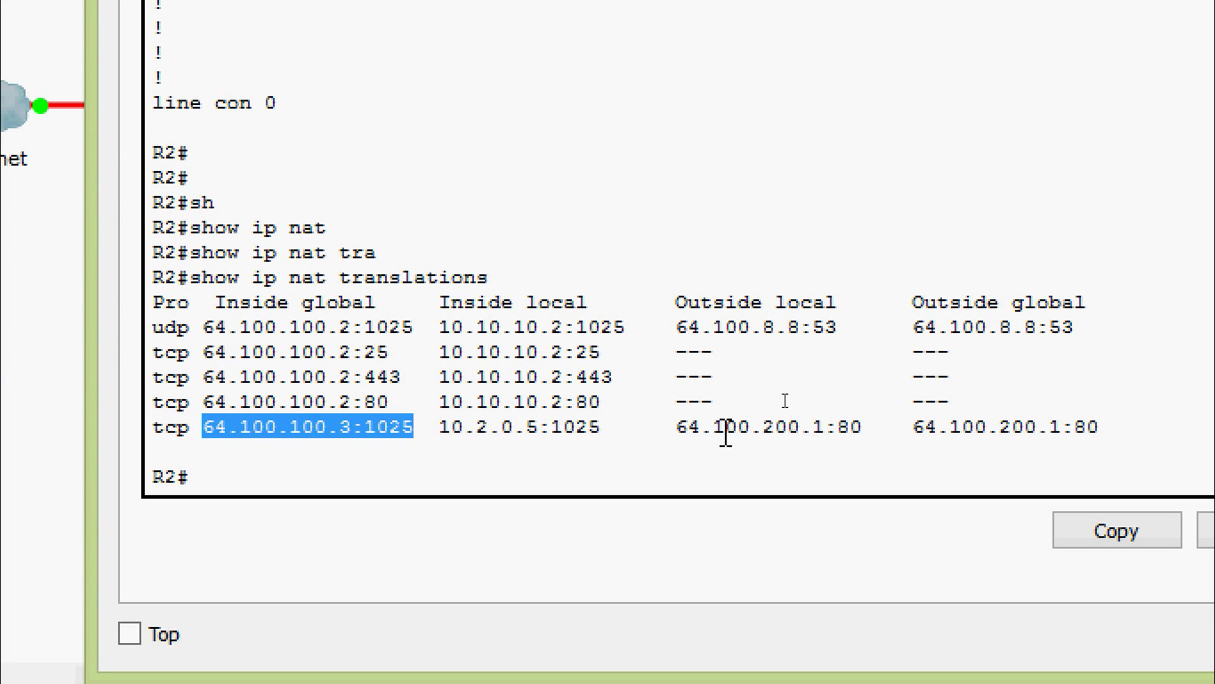
pyautogui.moveTo(912, 427); pyautogui.dragTo(1099, 418)
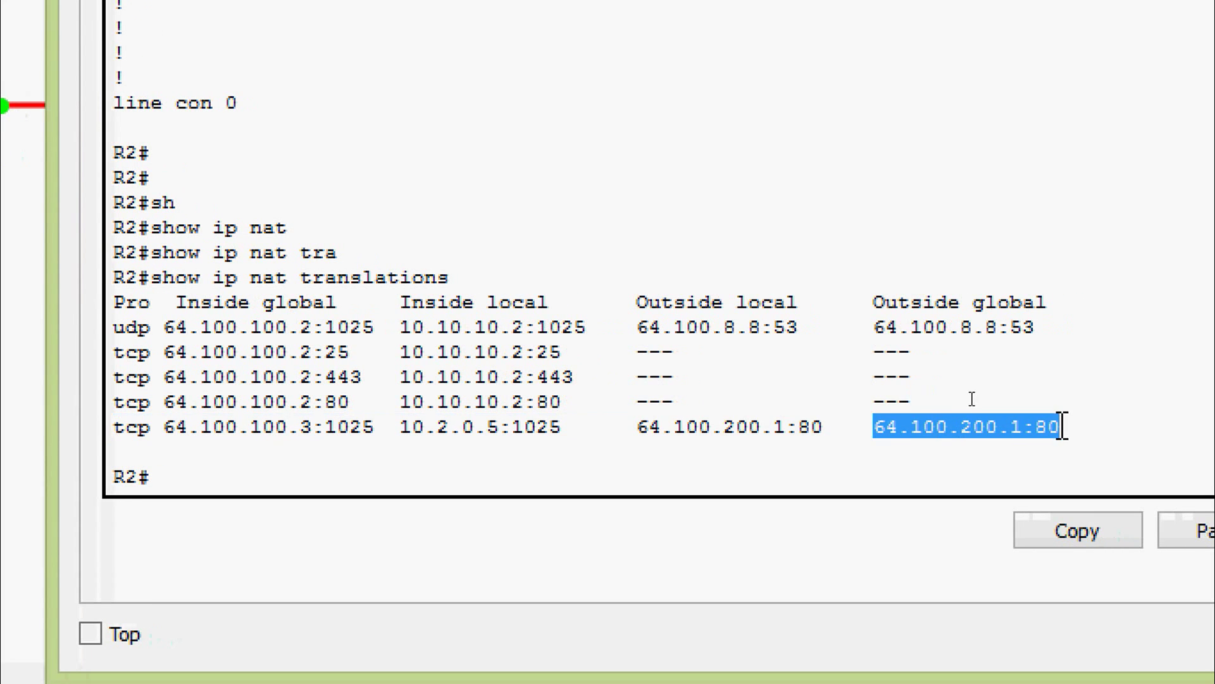
pyautogui.click(890, 451)
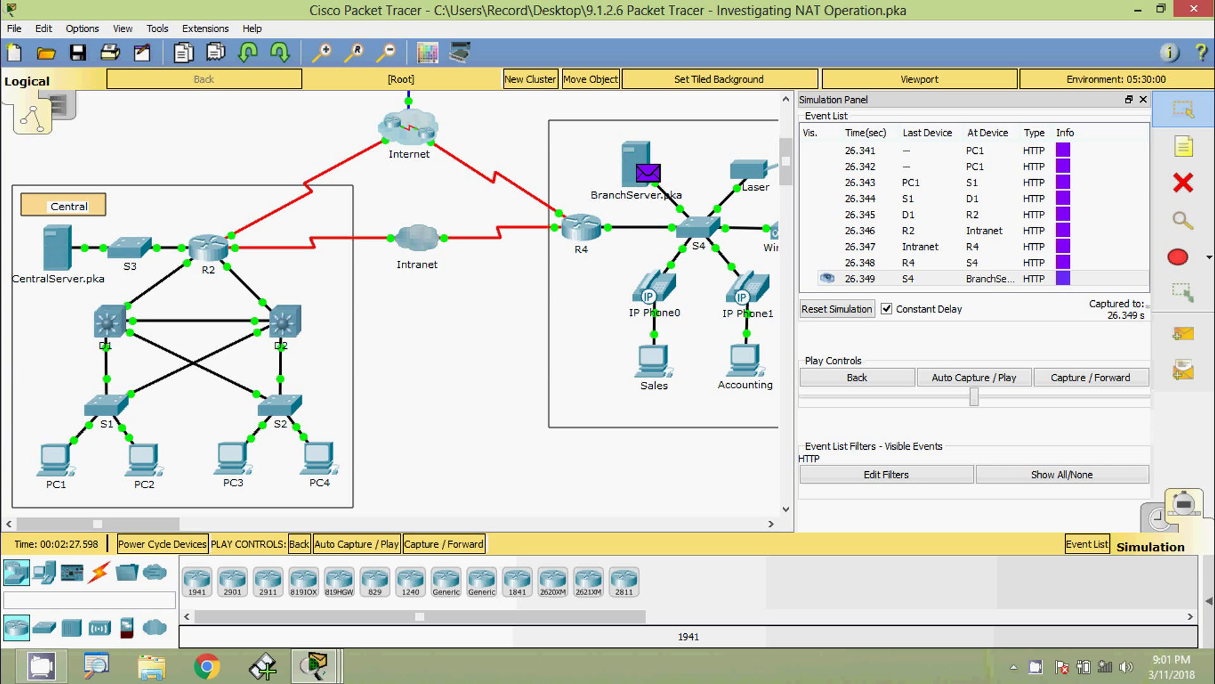
# Open R4's command line and enter privileged mode with the enable password.
pyautogui.click(579, 228)
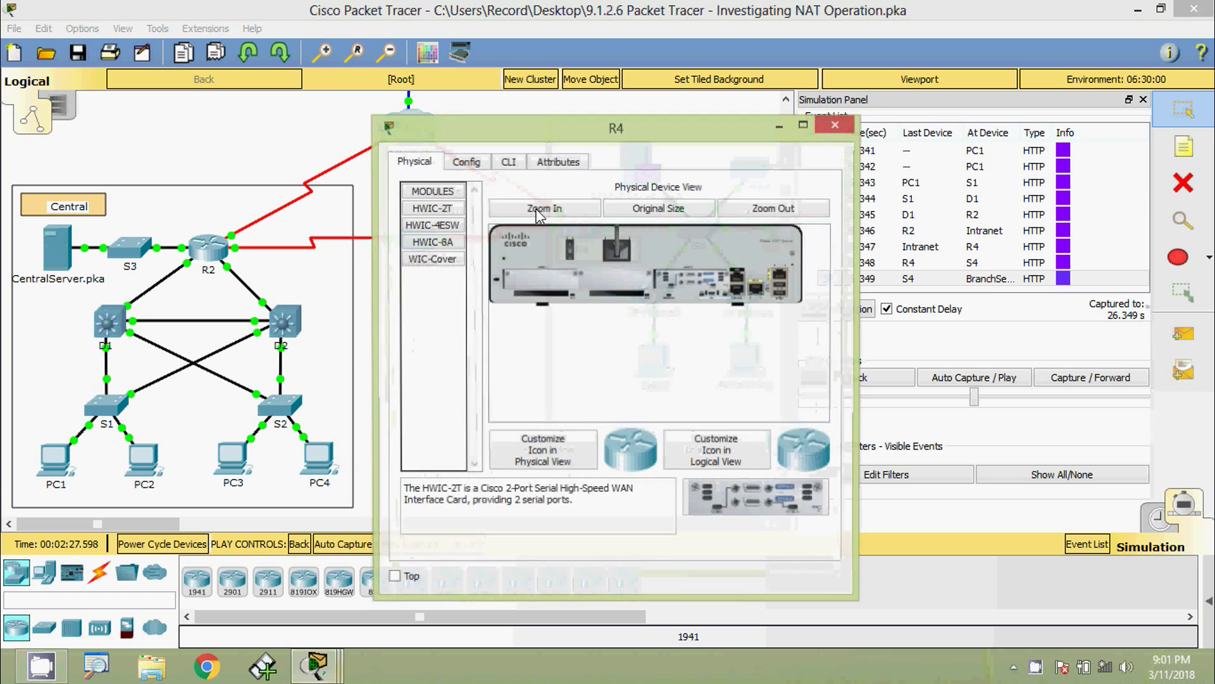
pyautogui.click(572, 108)
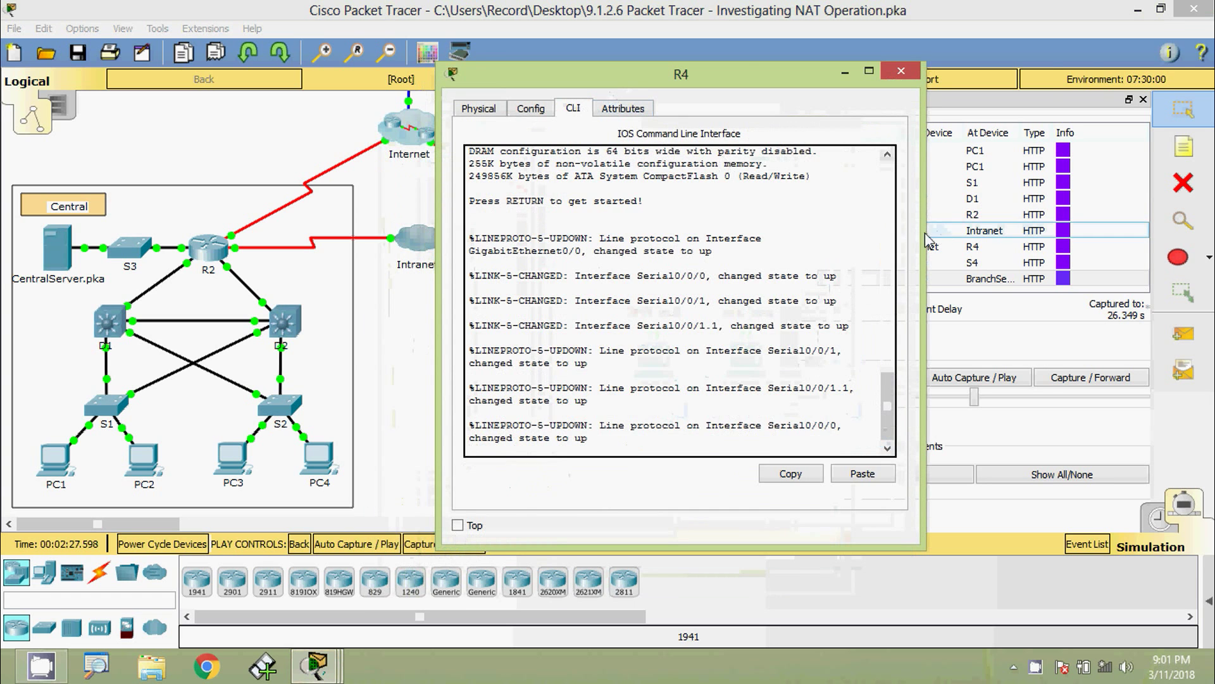
pyautogui.moveTo(926, 241); pyautogui.dragTo(1096, 241)
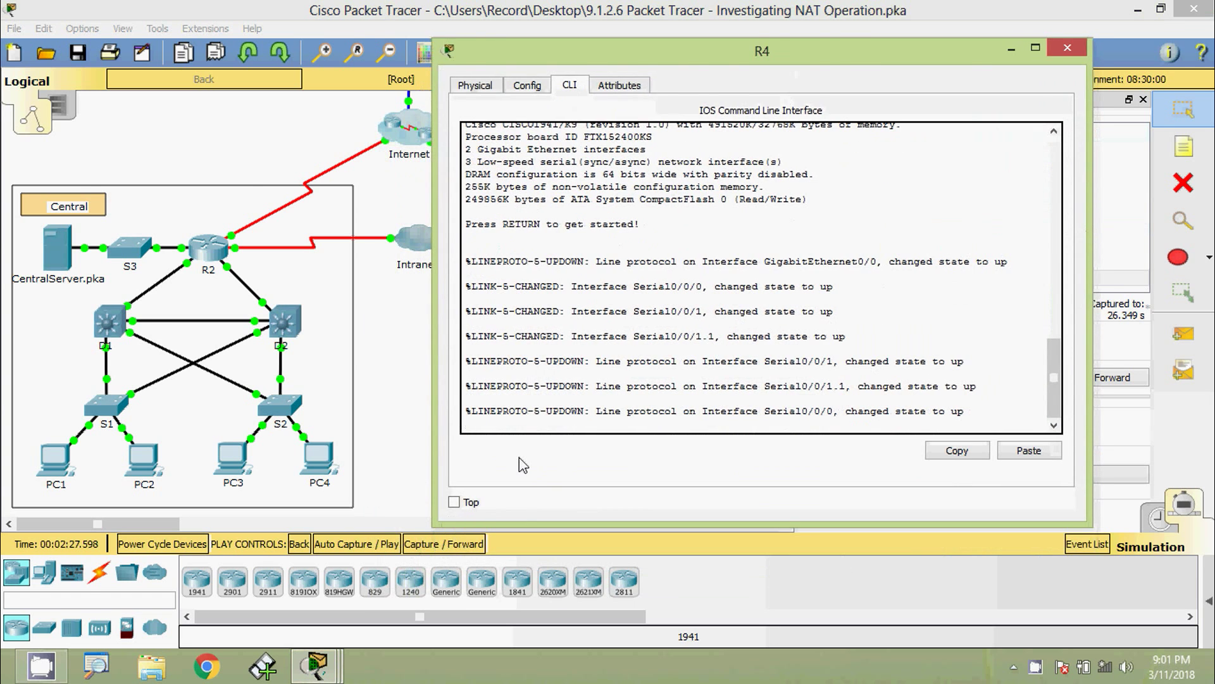
pyautogui.press('Return')
pyautogui.write('ena')
pyautogui.press('Tab')
pyautogui.press('Return')
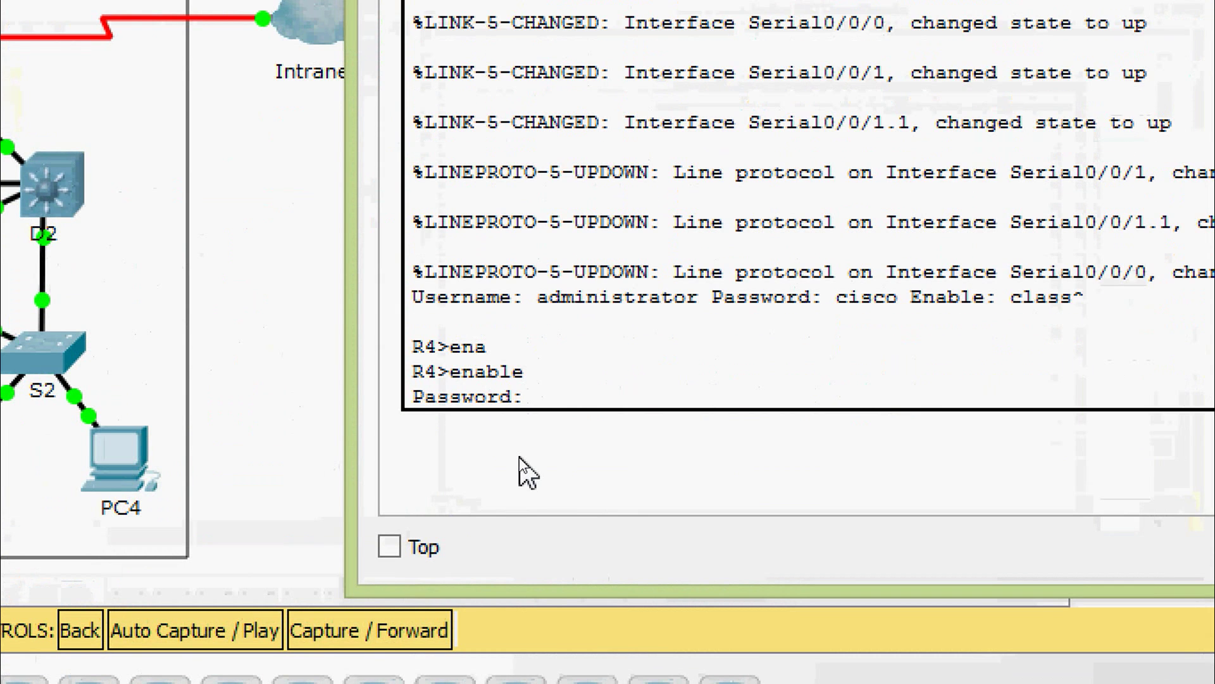
pyautogui.write('class')
pyautogui.press('Return')
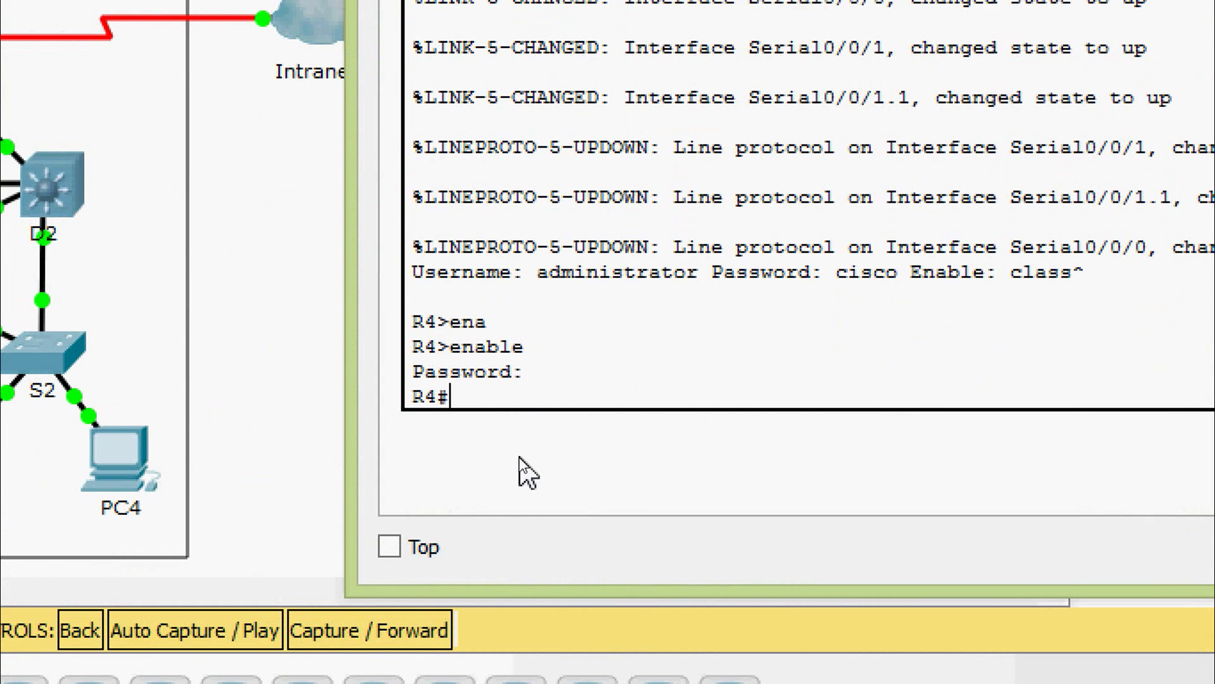
# Run show ip nat translations on R4 and highlight 64.100.200.1:80 → 172.16.0.3:80 for 64.100.100.3:1025.
pyautogui.write('sh')
pyautogui.press('Tab')
pyautogui.write('ip ')
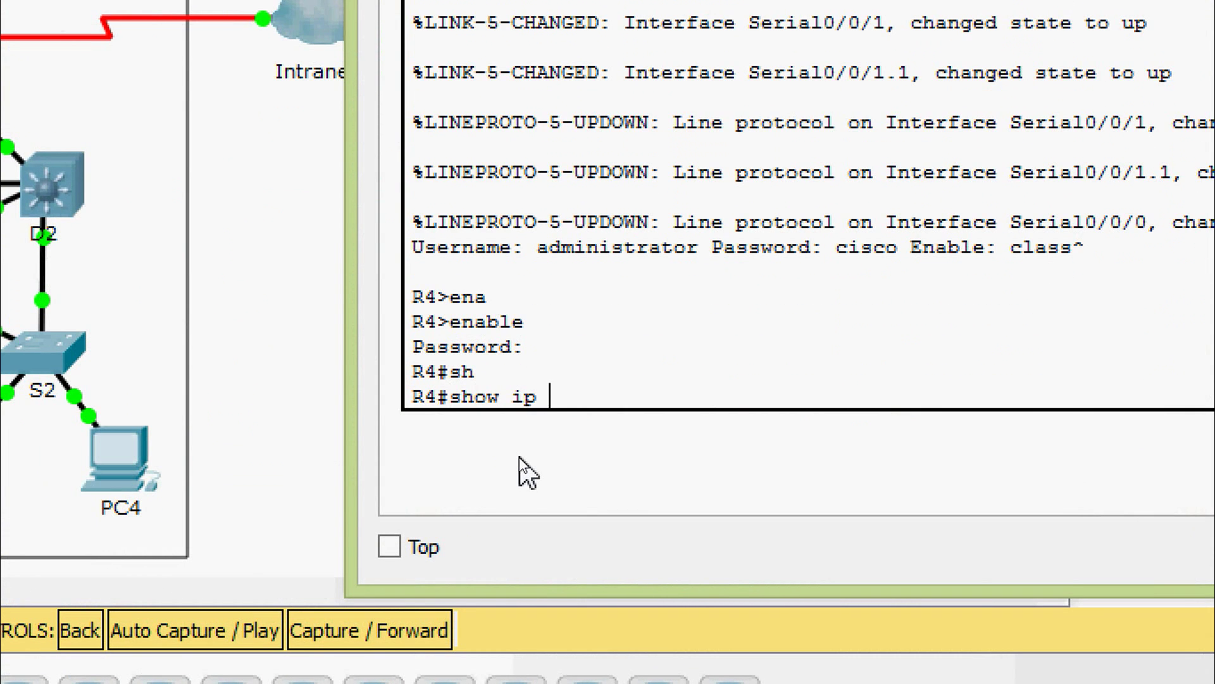
pyautogui.write('nat')
pyautogui.press('Tab')
pyautogui.write('t')
pyautogui.press('Tab')
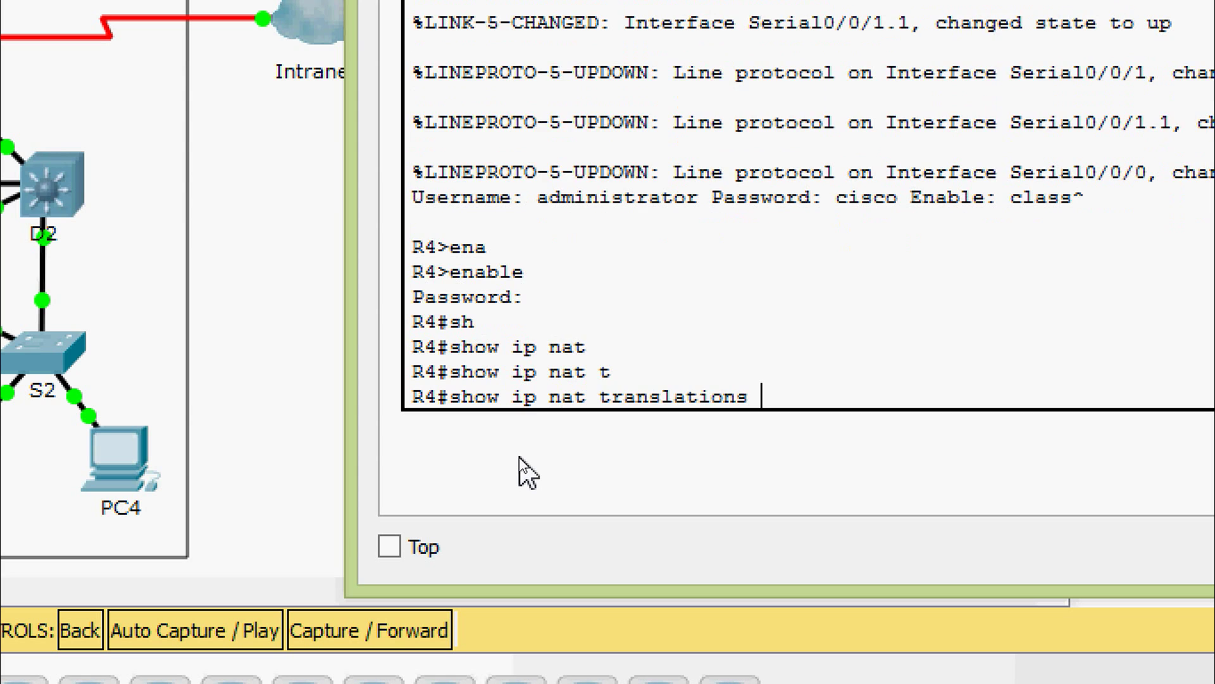
pyautogui.press('Return')
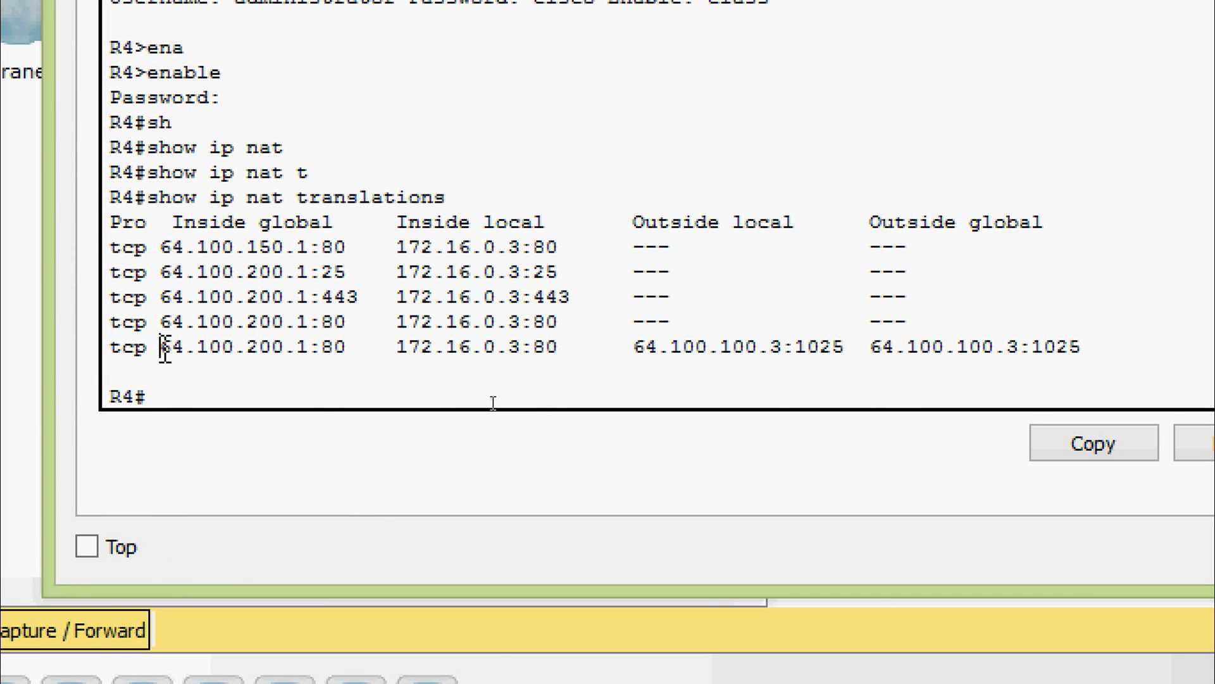
pyautogui.moveTo(164, 346); pyautogui.dragTo(353, 346)
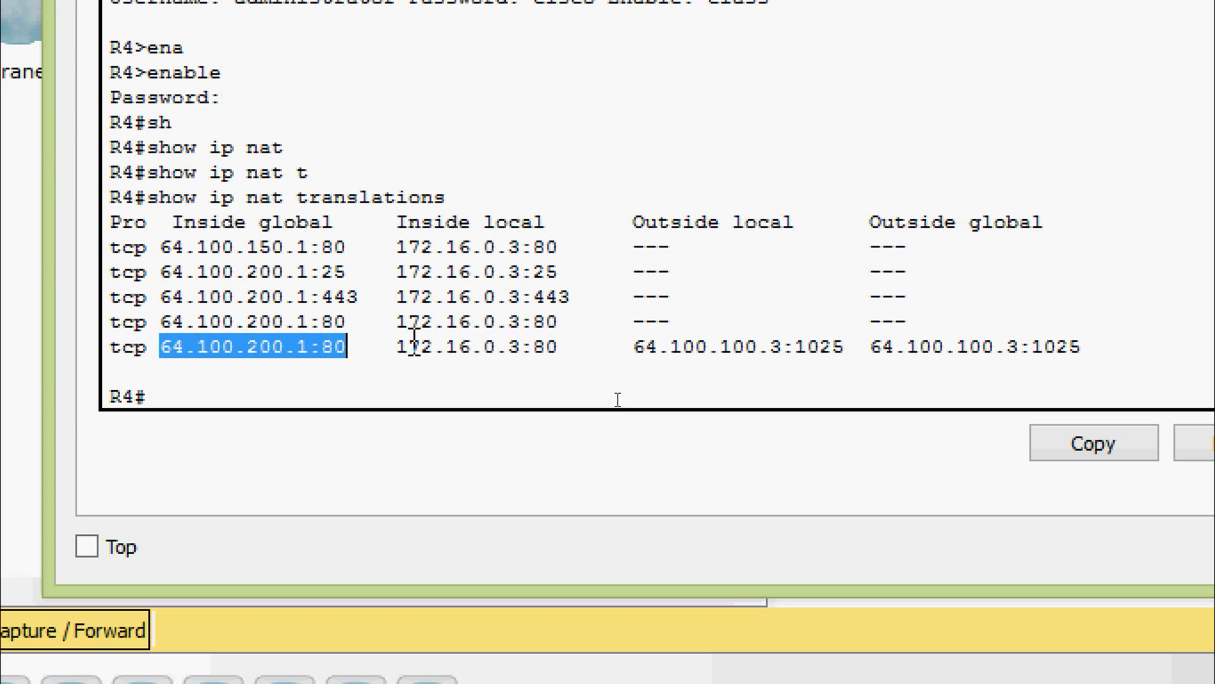
pyautogui.moveTo(401, 347); pyautogui.dragTo(558, 346)
pyautogui.moveTo(633, 346); pyautogui.dragTo(1084, 352)
# Clear the highlighted outside global address in R4's NAT output.
pyautogui.click(1083, 367)
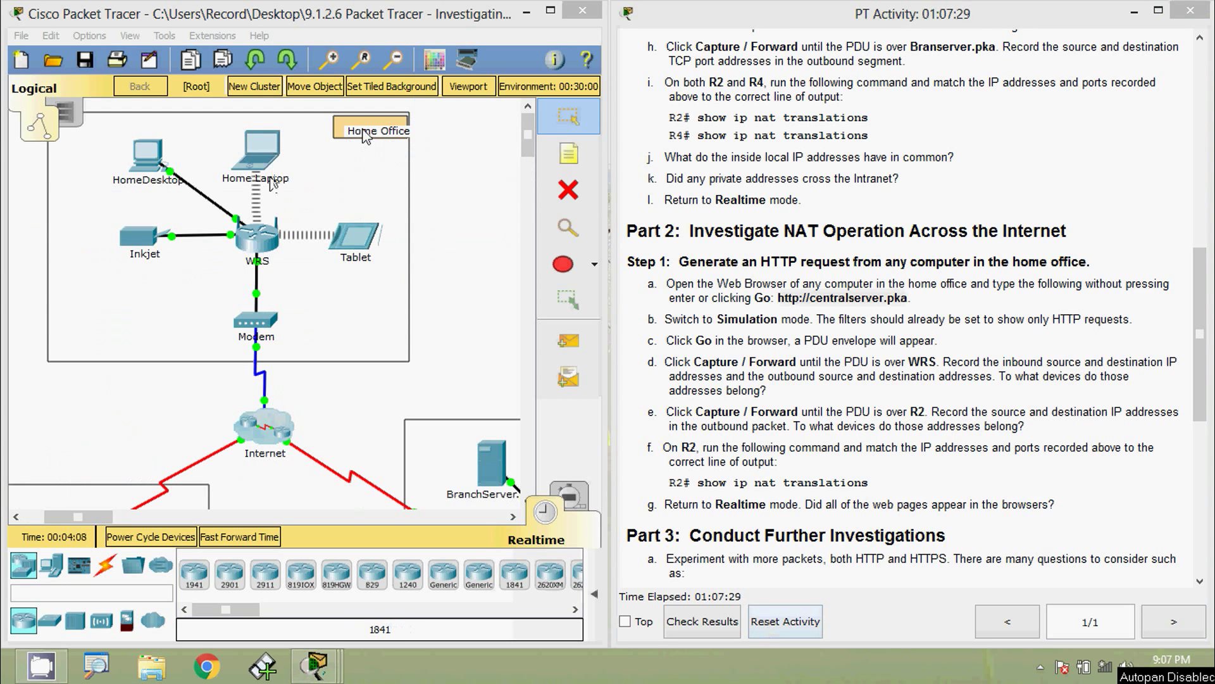
pyautogui.click(149, 167)
pyautogui.click(379, 162)
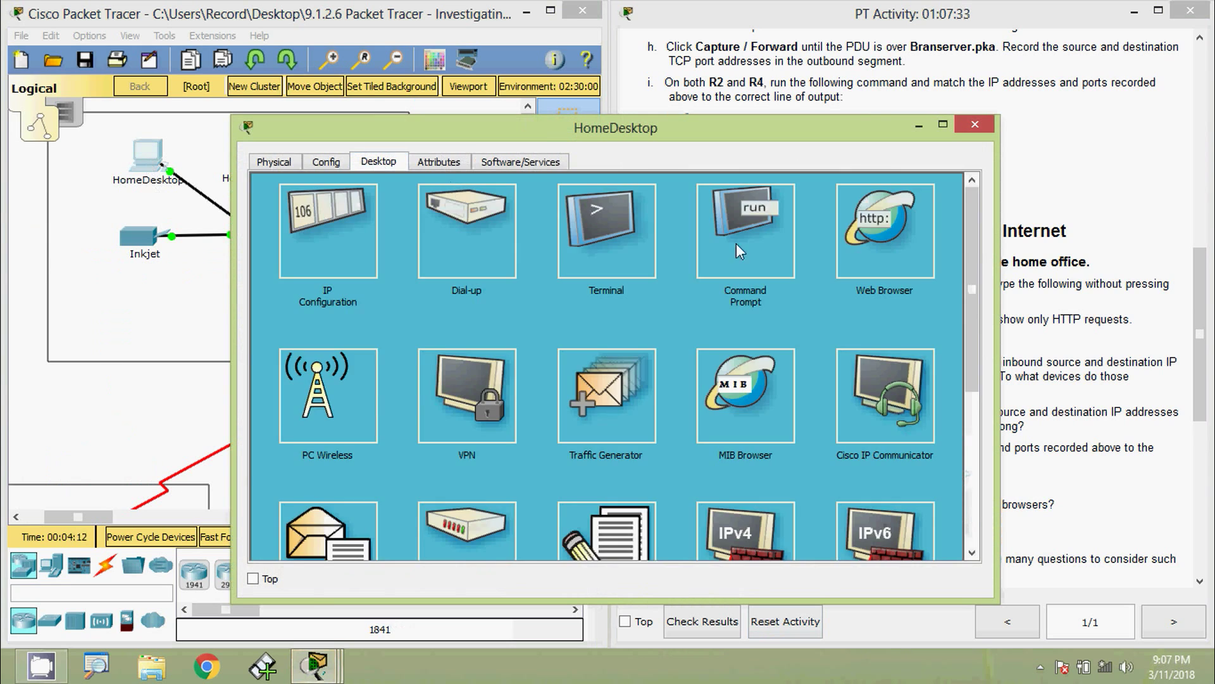
pyautogui.click(864, 249)
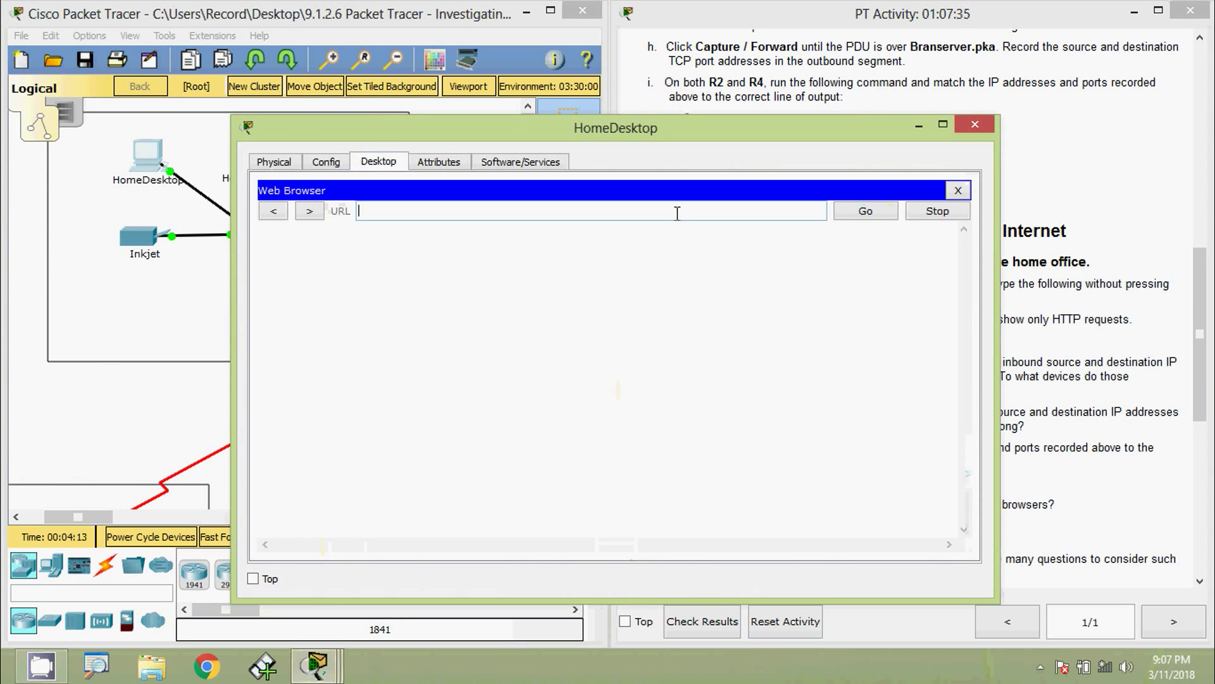
pyautogui.write('http://centralserver.pka')
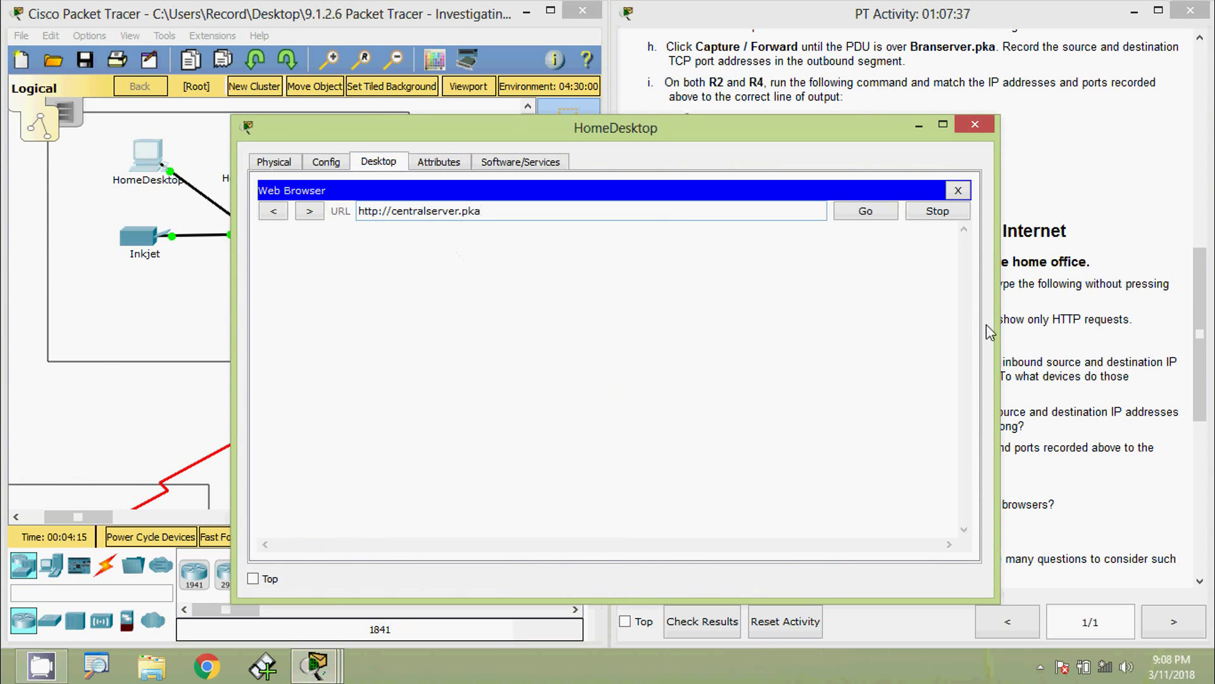
# Move the HomeDesktop window off the topology and switch to Simulation mode.
pyautogui.moveTo(998, 323); pyautogui.dragTo(719, 323)
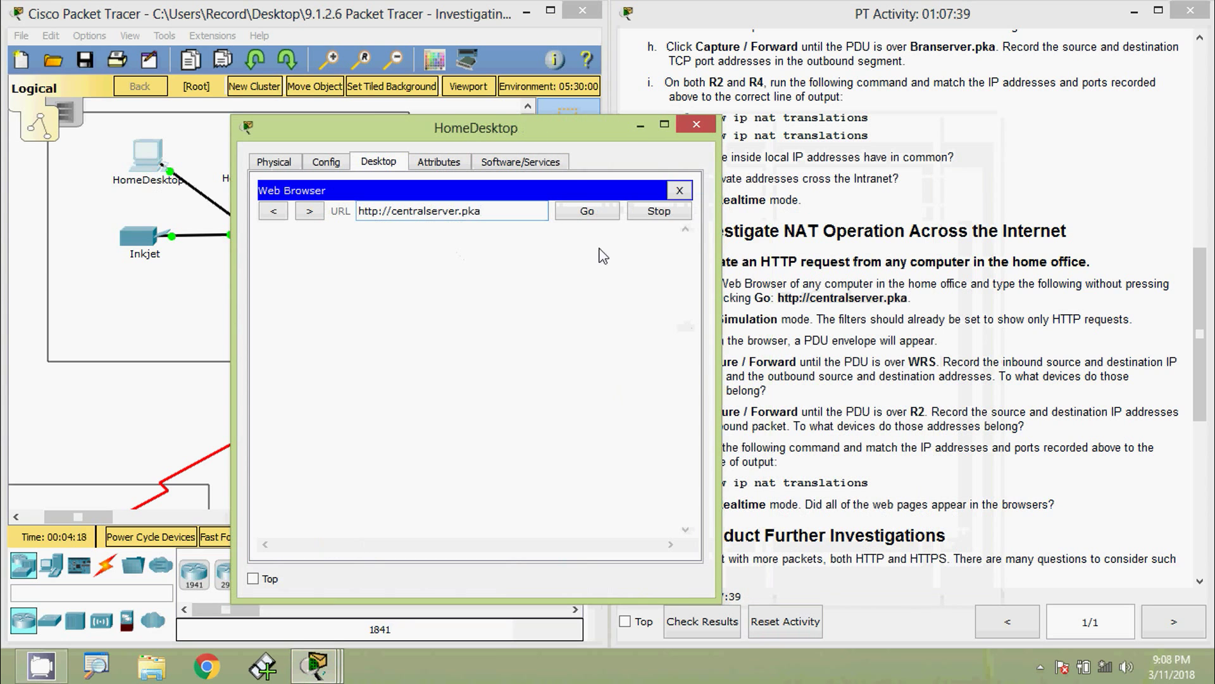
pyautogui.moveTo(571, 134); pyautogui.dragTo(397, 103)
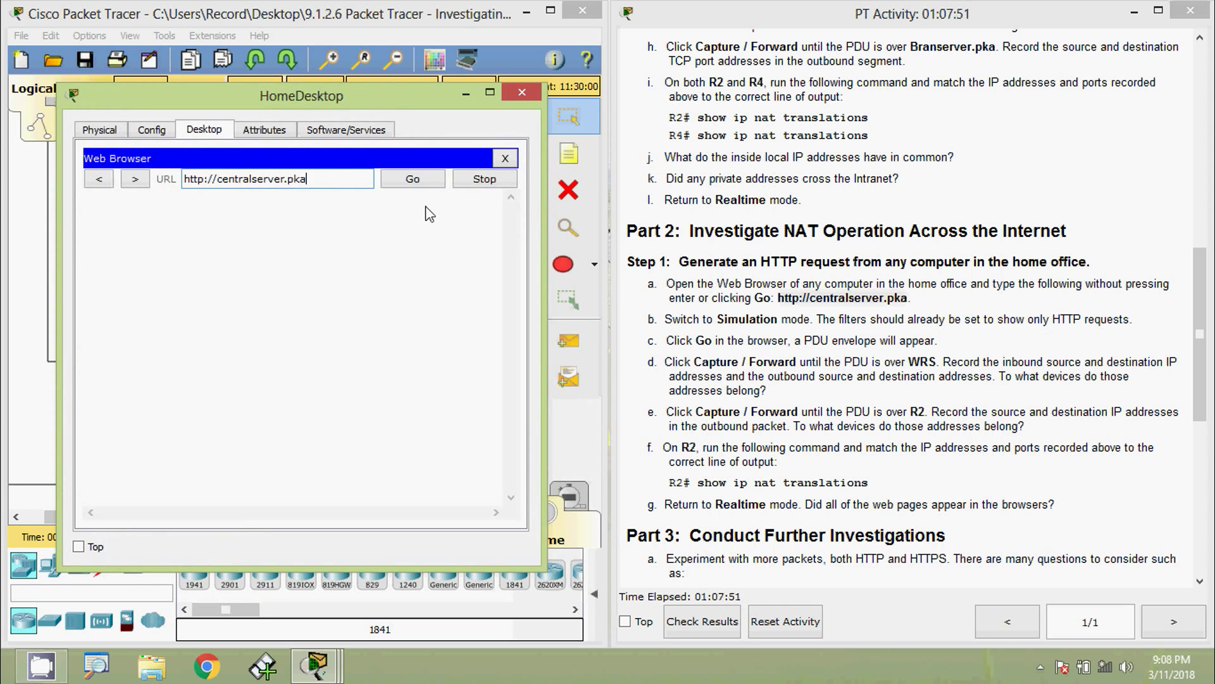
pyautogui.moveTo(412, 98); pyautogui.dragTo(1023, 70)
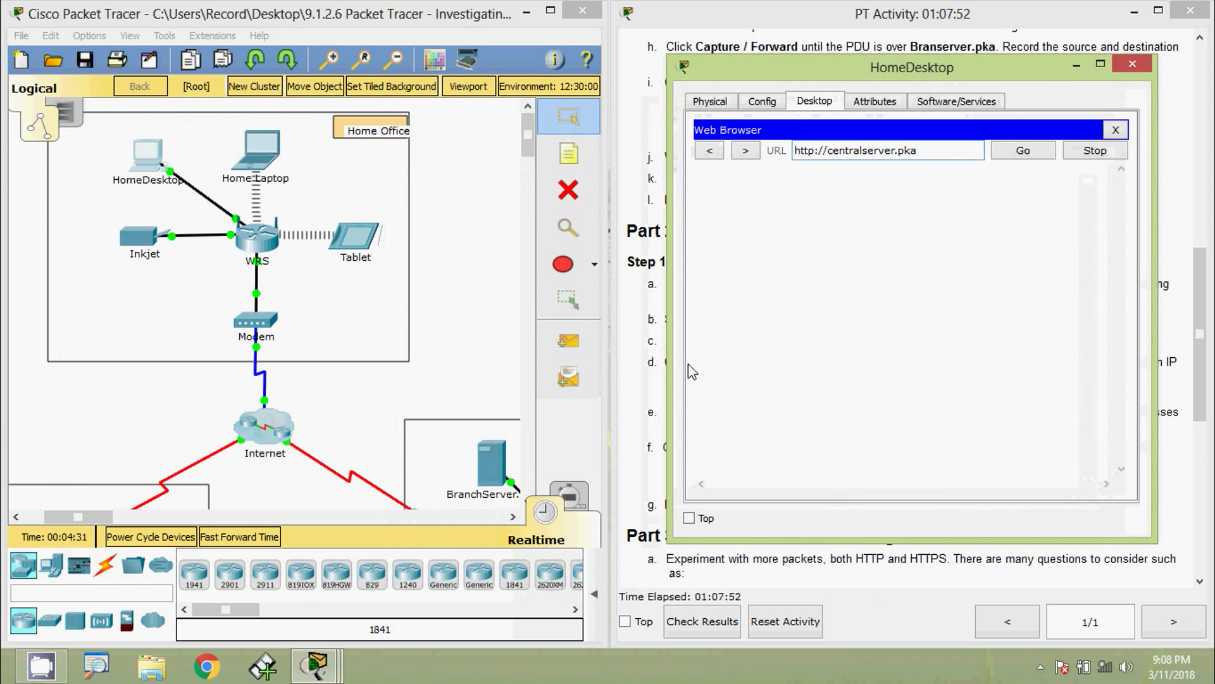
pyautogui.click(579, 497)
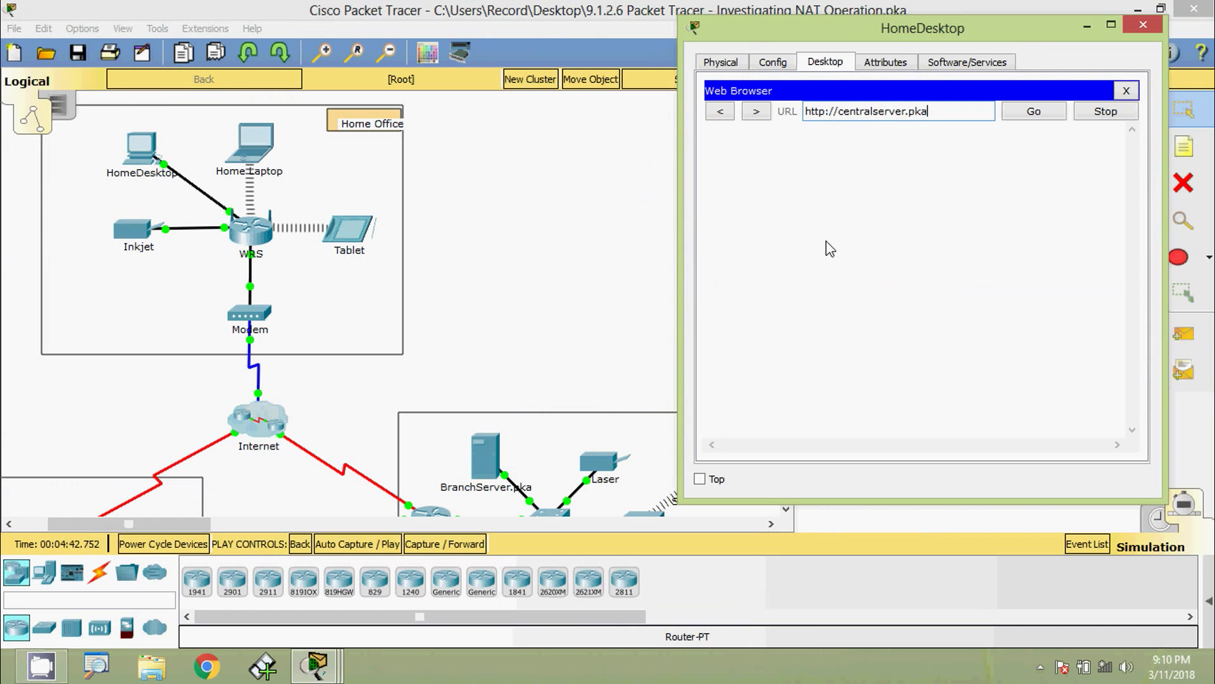
# Send the browser request and step the HTTP PDU forward until it reaches WRS.
pyautogui.click(1033, 114)
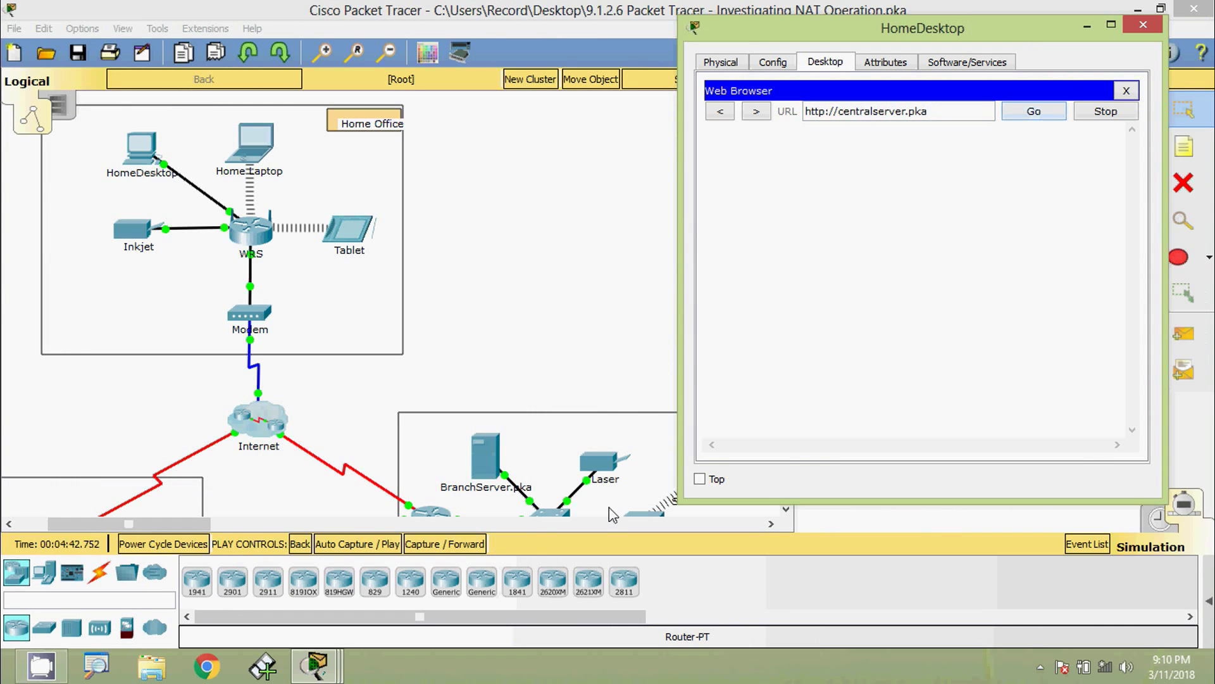
pyautogui.click(464, 546)
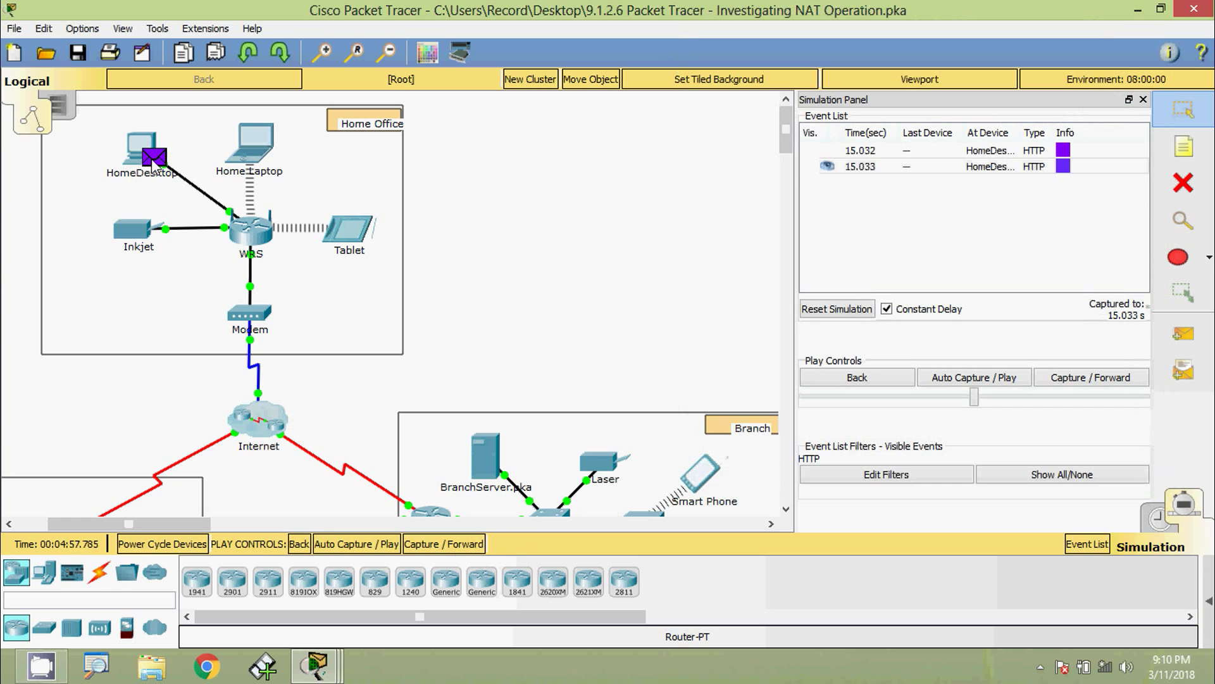
pyautogui.click(423, 544)
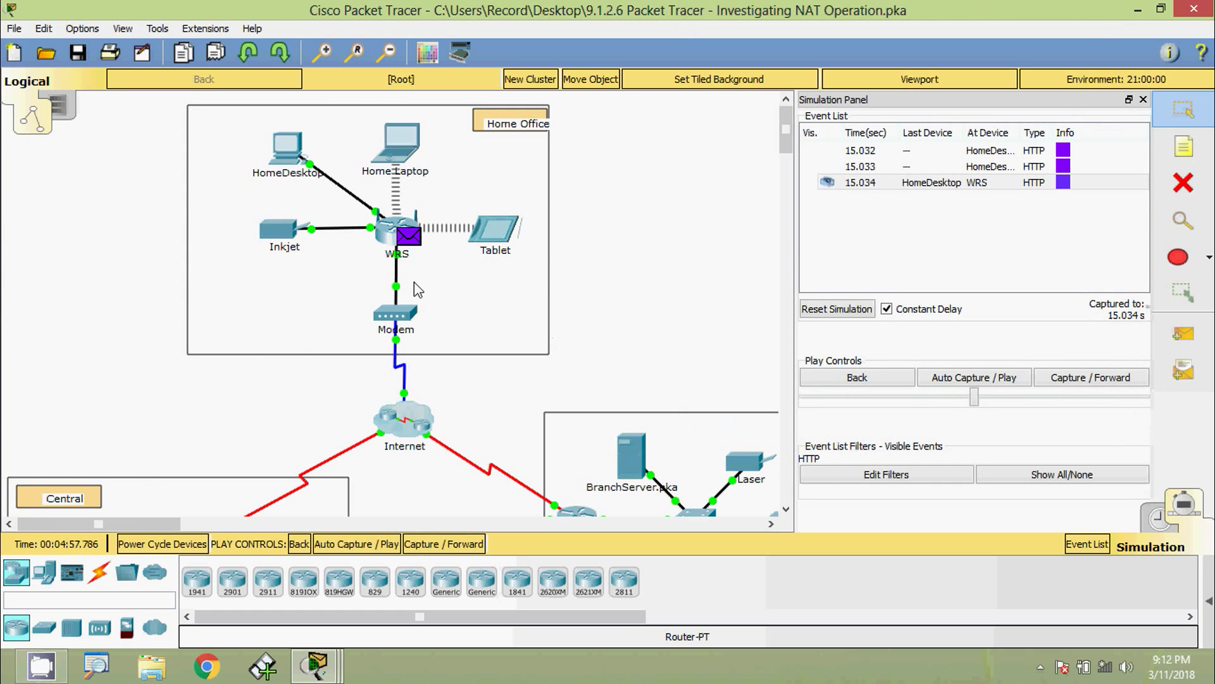
# Open the PDU details at WRS and compare source 192.168.0.101 with translated 64.104.223.2.
pyautogui.click(406, 246)
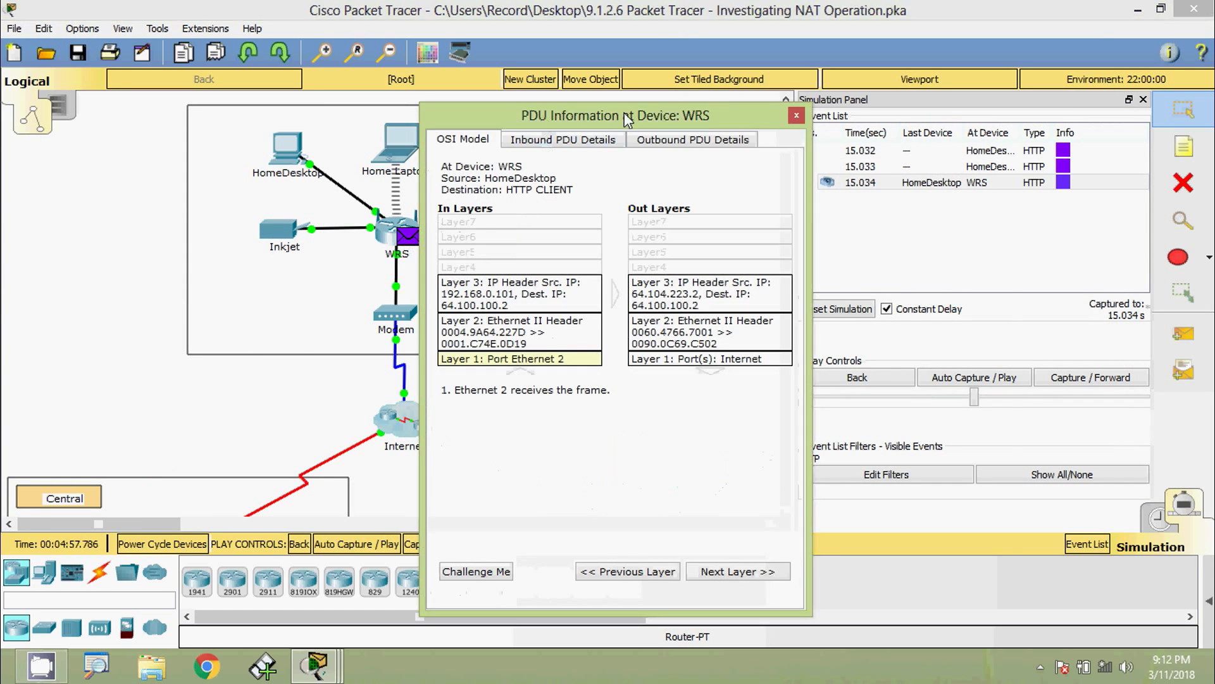
pyautogui.moveTo(536, 114); pyautogui.dragTo(798, 76)
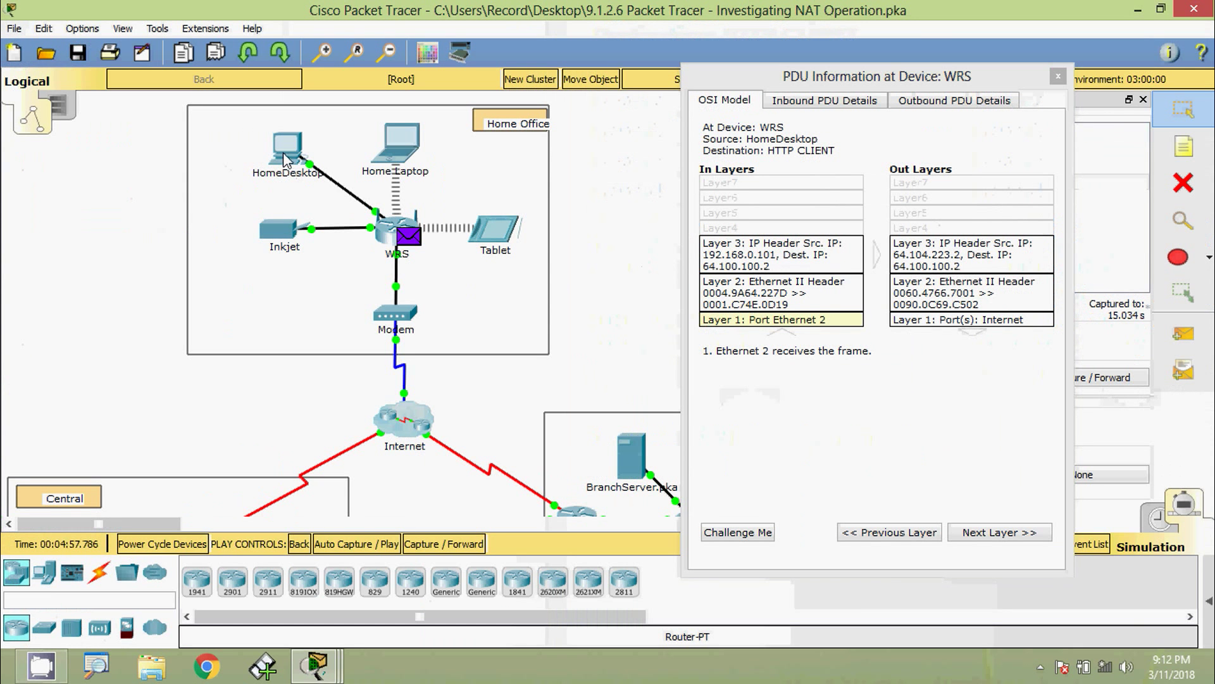
pyautogui.moveTo(286, 158)
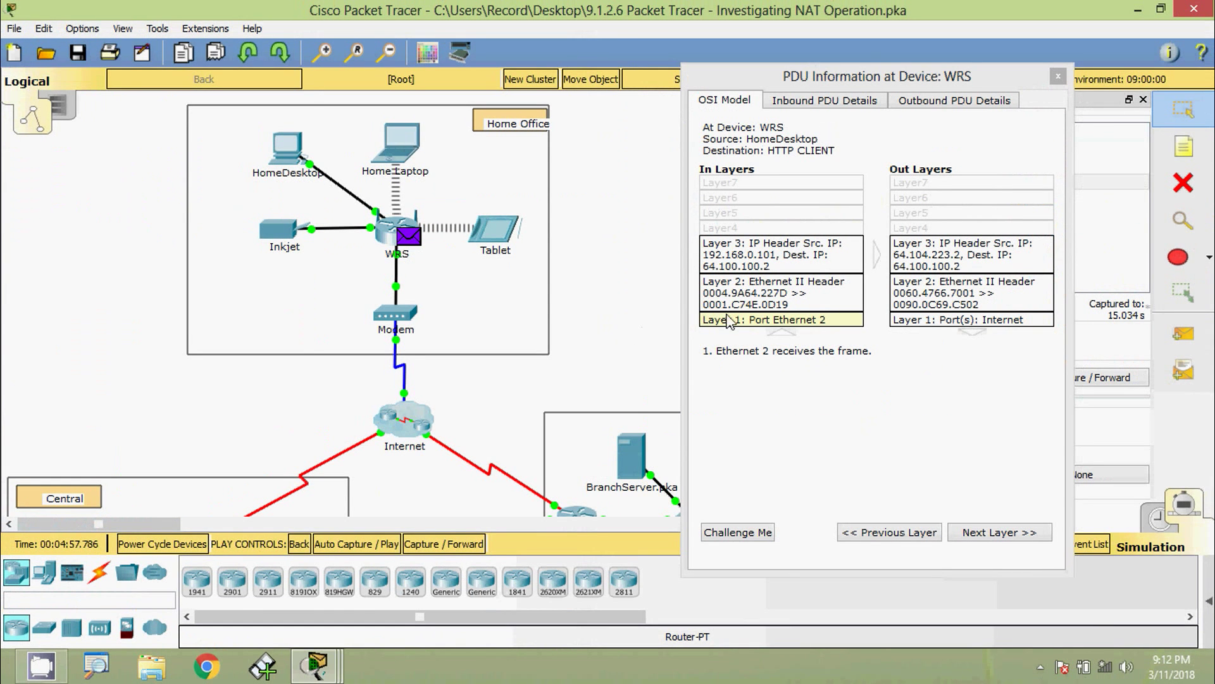
pyautogui.moveTo(997, 82); pyautogui.dragTo(1073, 88)
pyautogui.scroll(-3, 788, 155)
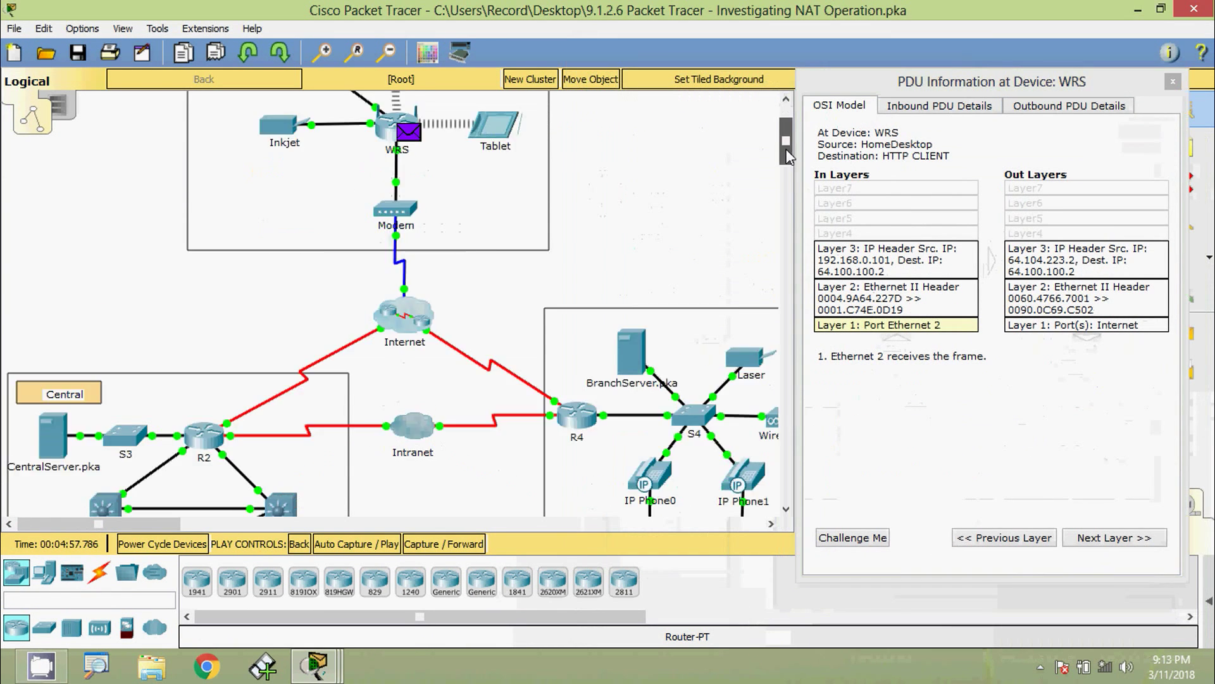
pyautogui.scroll(-4, 788, 155)
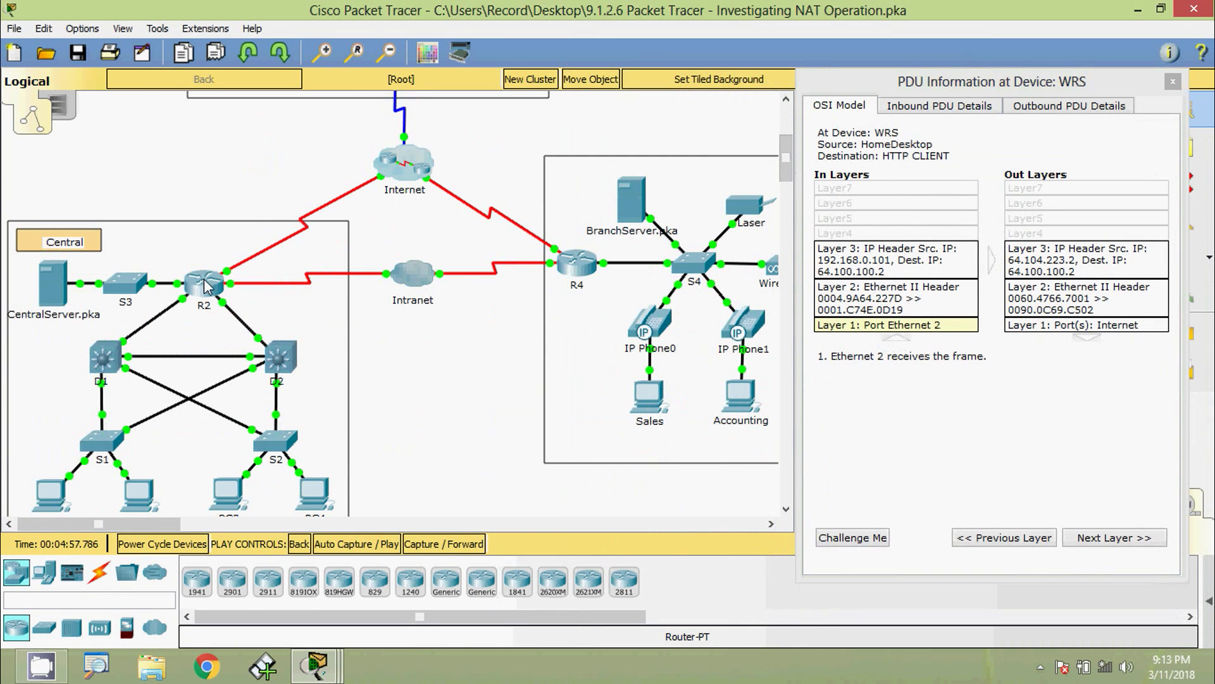
pyautogui.moveTo(204, 286)
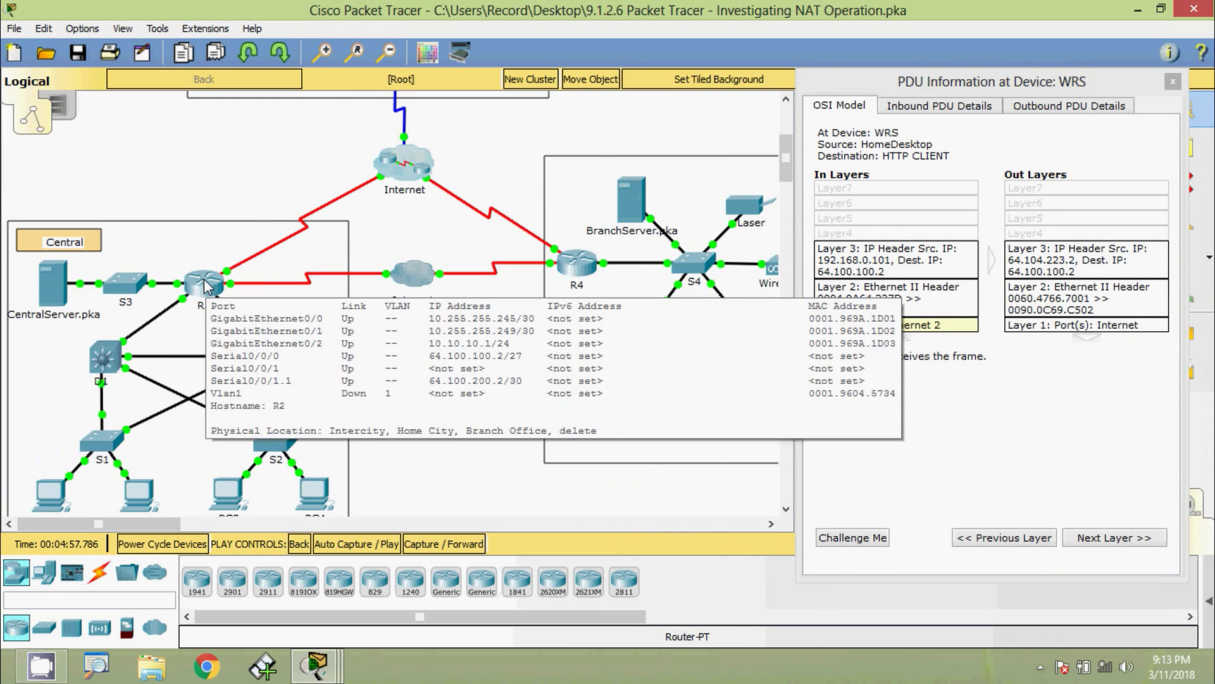
pyautogui.moveTo(992, 81); pyautogui.dragTo(955, 44)
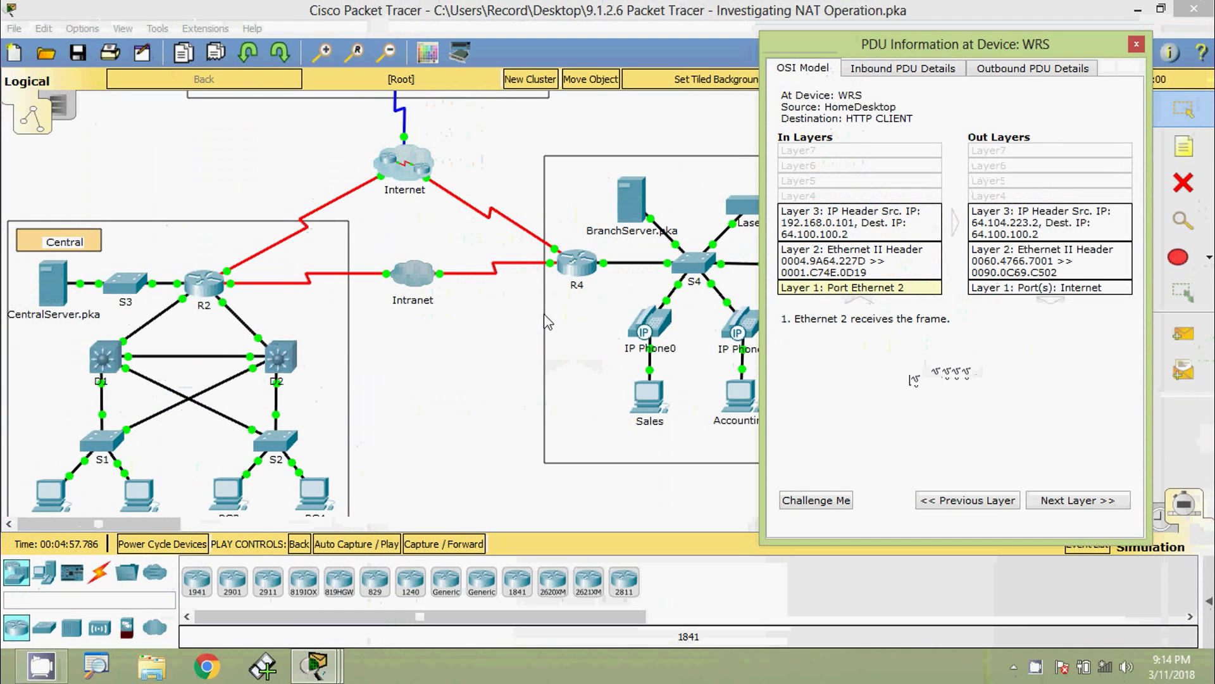
pyautogui.scroll(5, 503, 152)
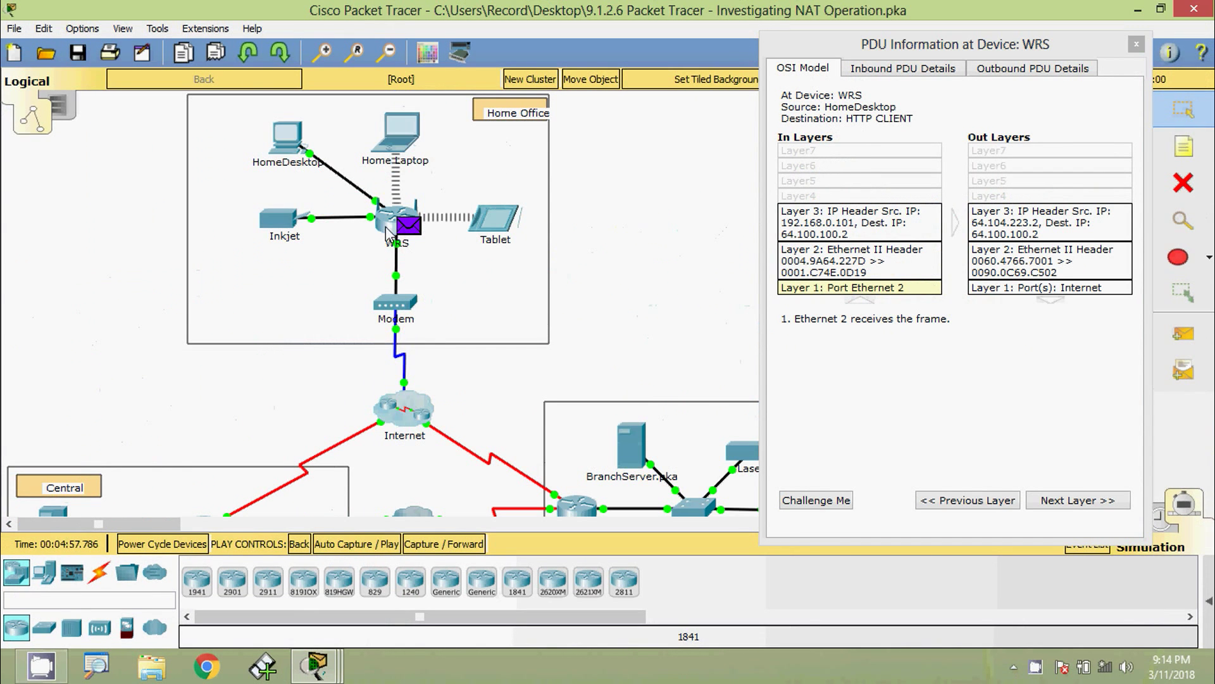
pyautogui.moveTo(385, 226)
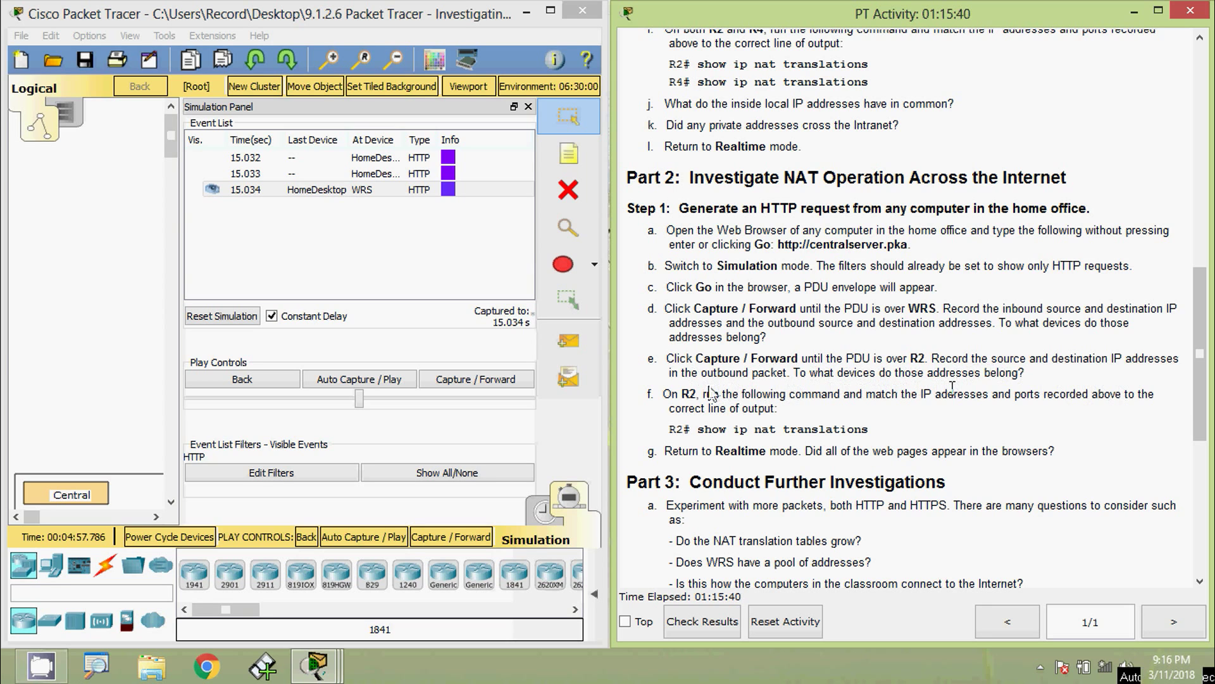
# Step the packet through the Modem and Internet to R2 and open its PDU details.
pyautogui.click(551, 10)
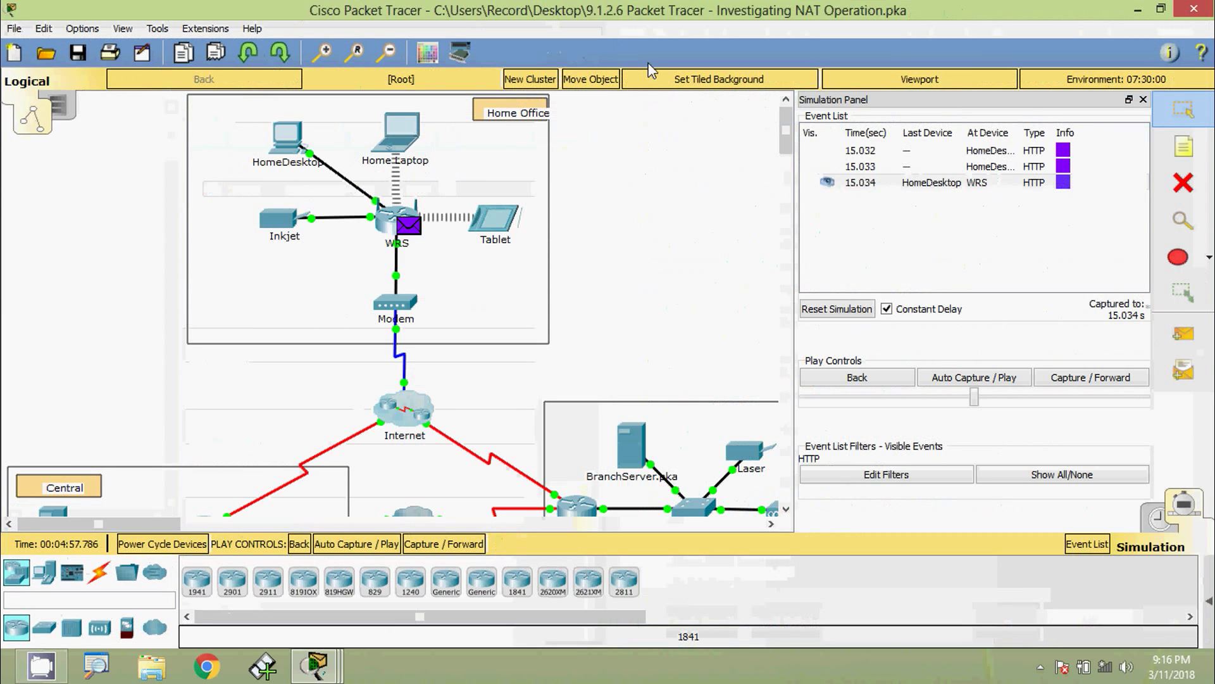
pyautogui.scroll(-1, 547, 336)
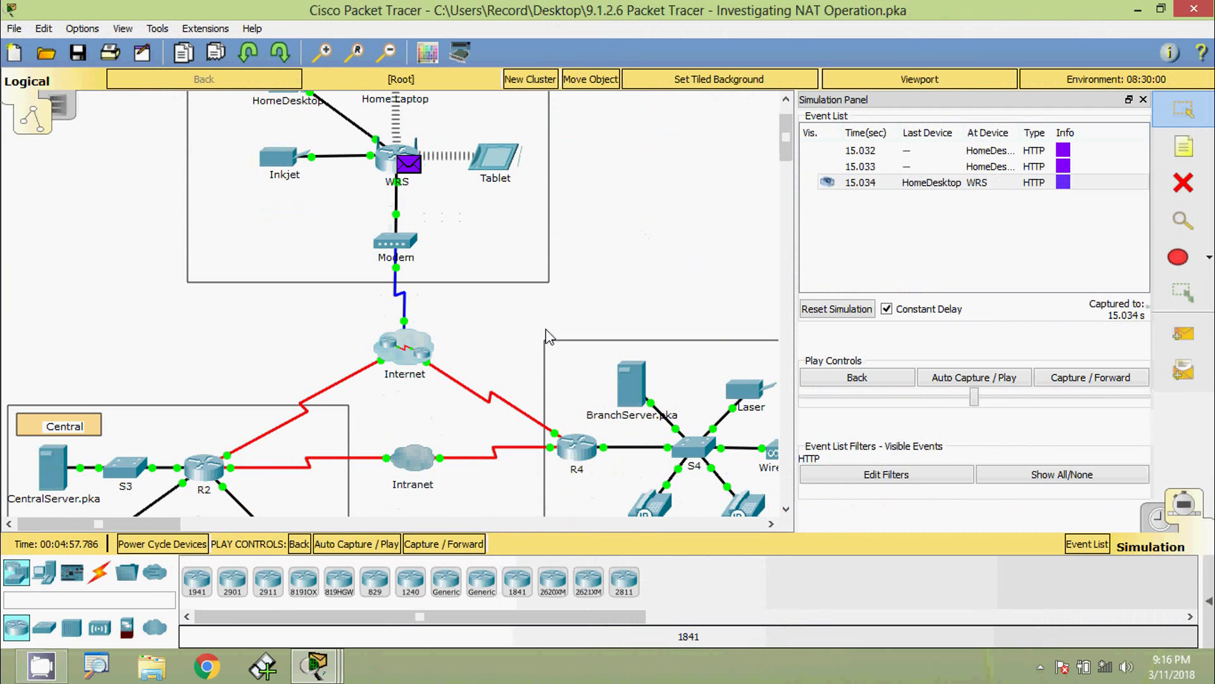
pyautogui.click(465, 546)
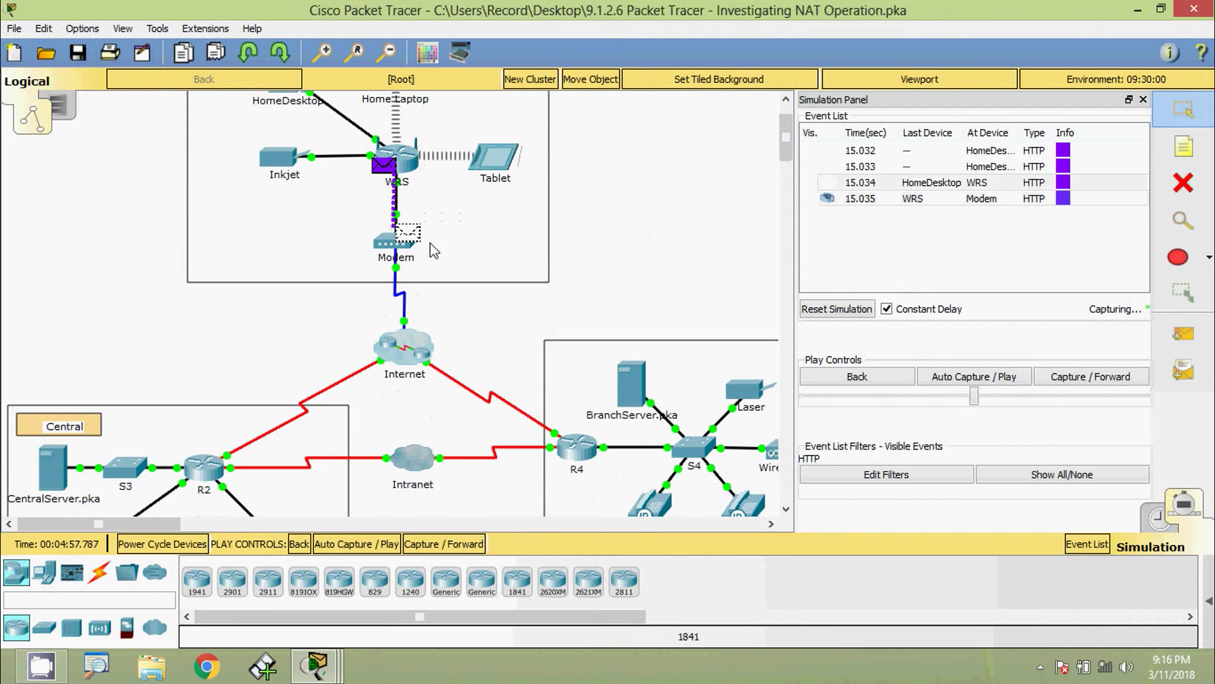
pyautogui.click(433, 544)
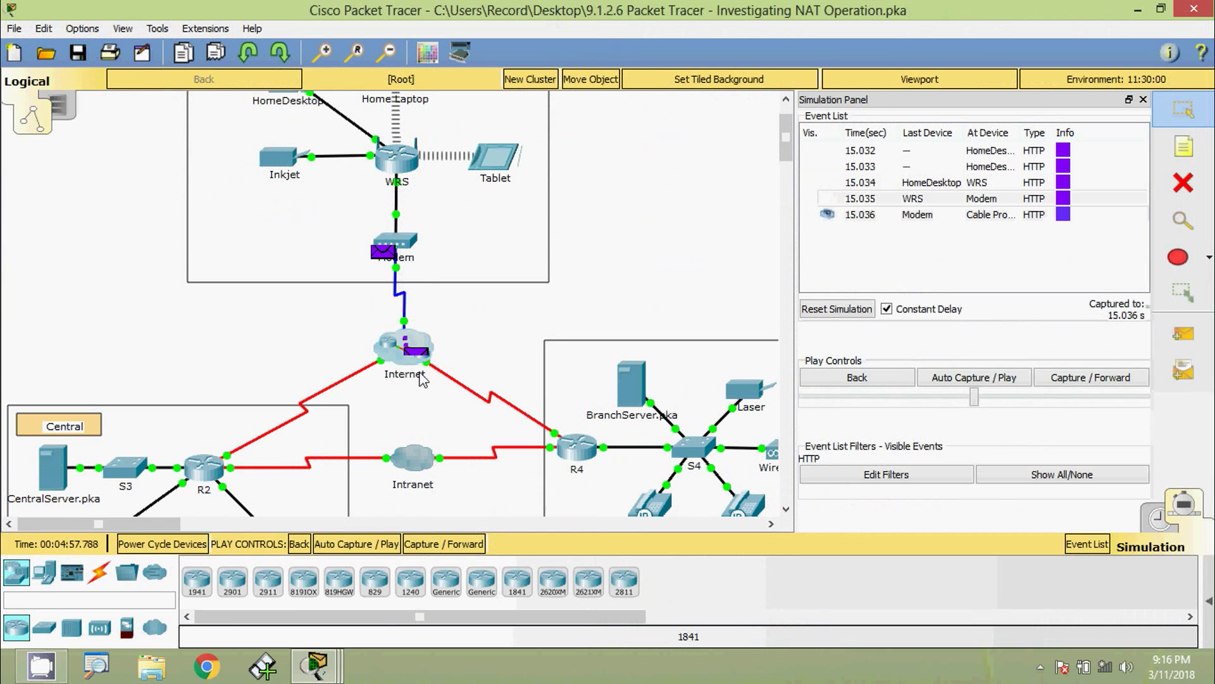
pyautogui.click(430, 547)
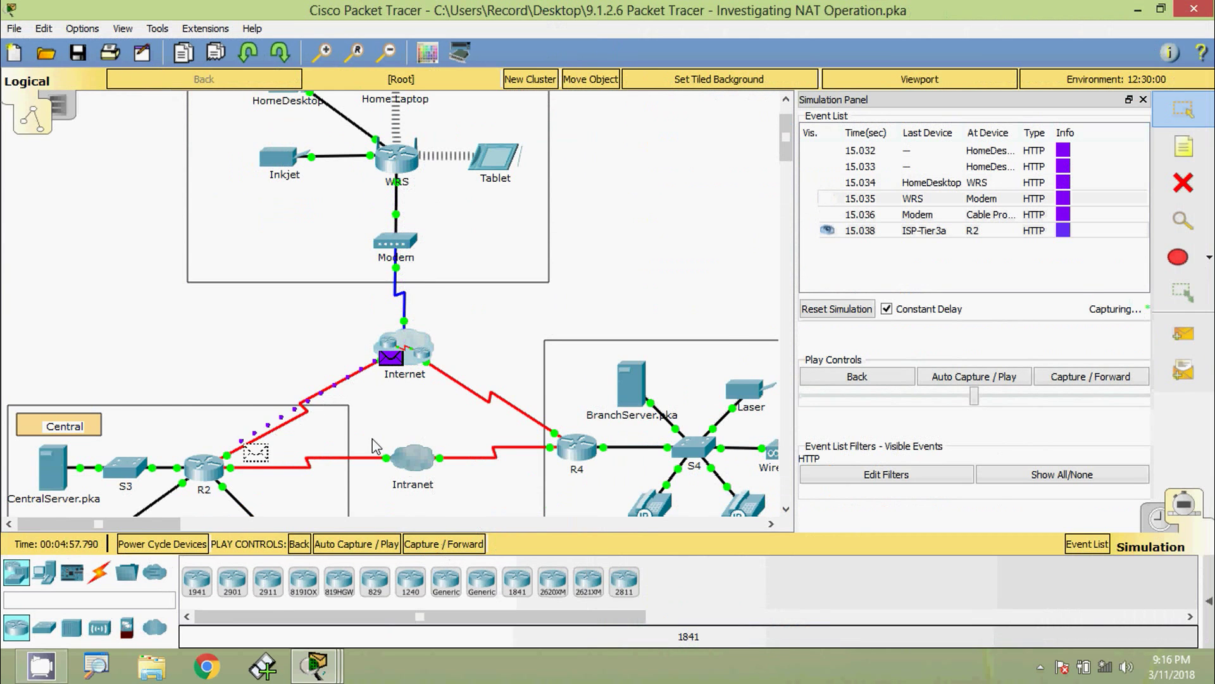
pyautogui.scroll(-1, 369, 437)
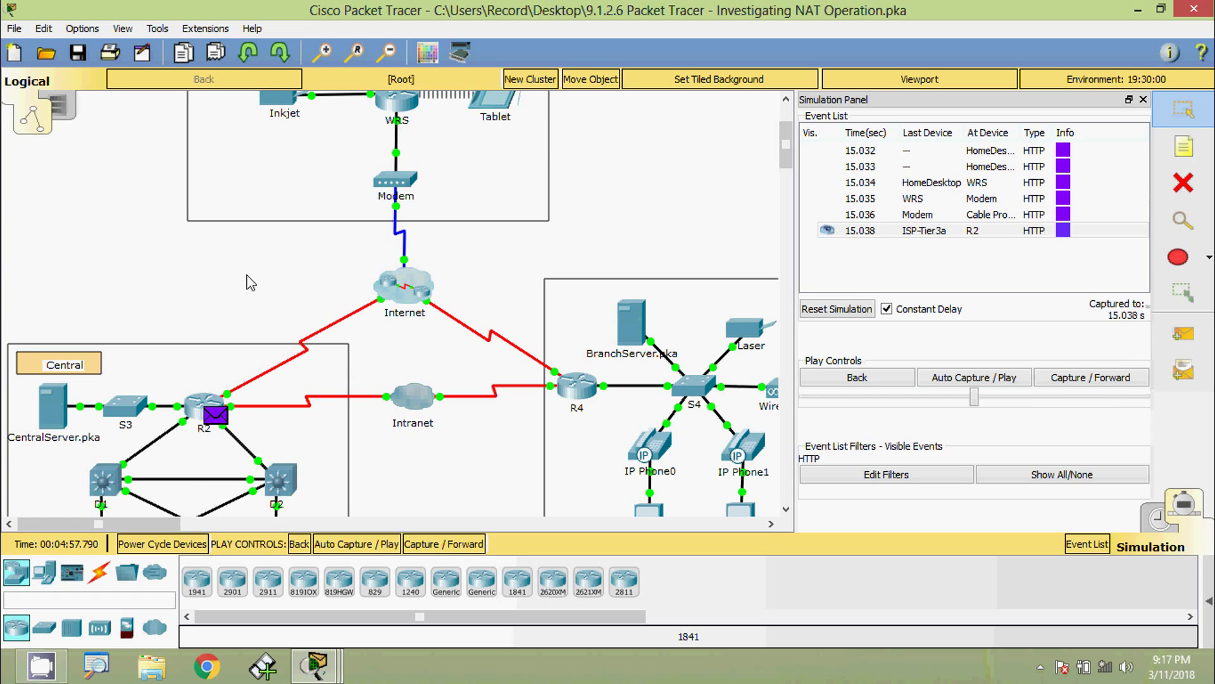
pyautogui.click(218, 422)
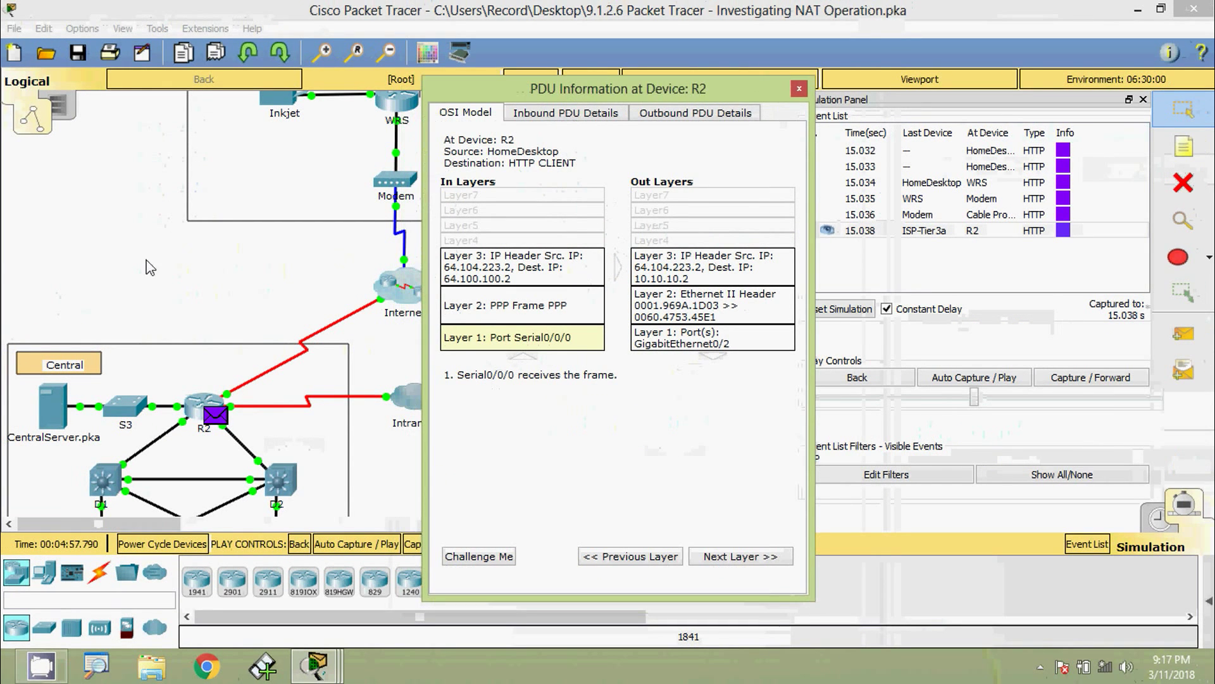
# Close R2's PDU details window and return to the simulation topology.
pyautogui.click(105, 262)
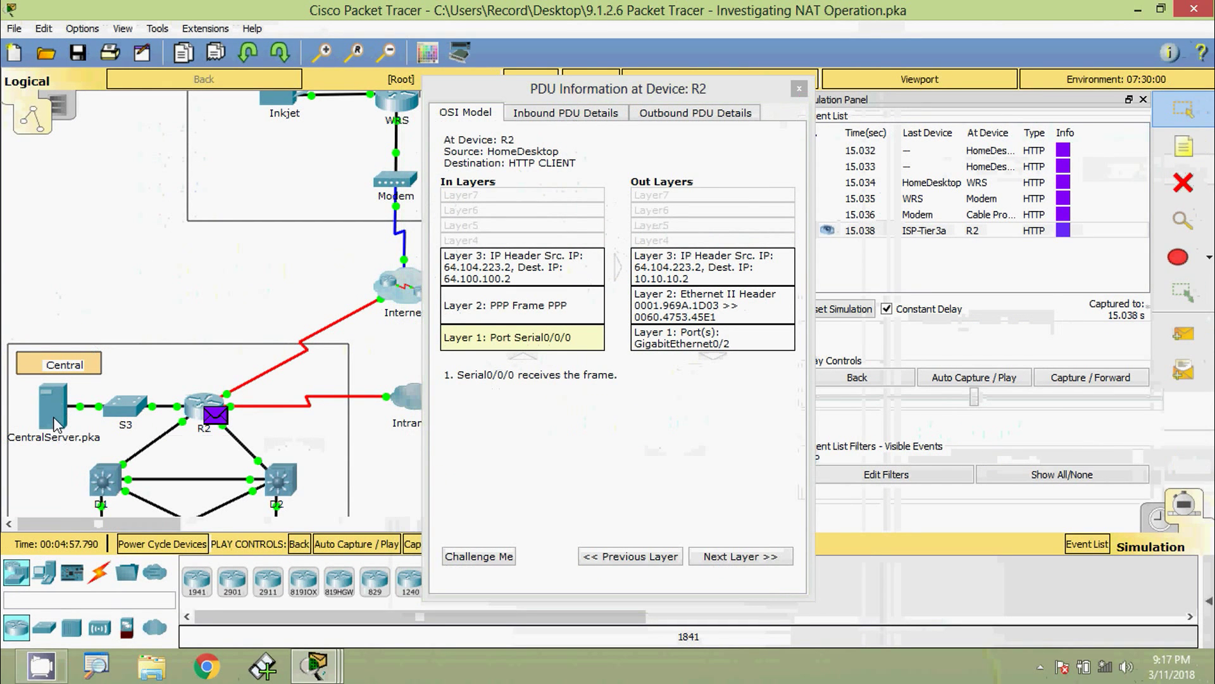
pyautogui.moveTo(55, 423)
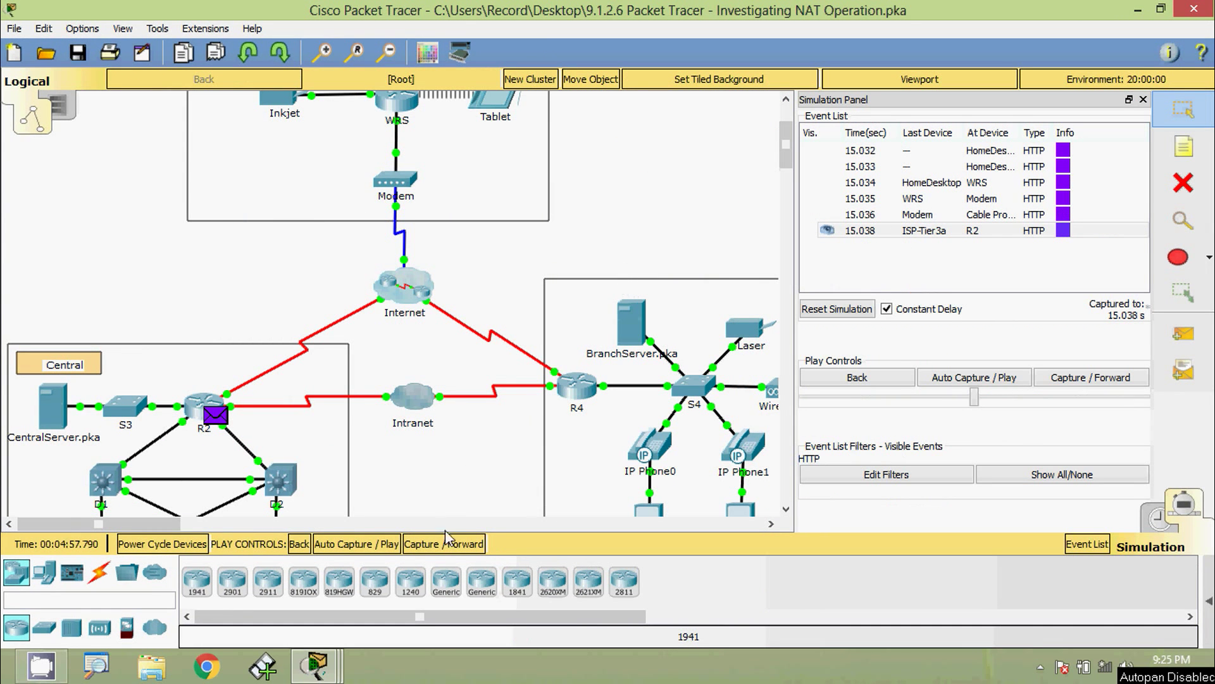
# Forward the packet via S3 to CentralServer.pka, view its PDU details, then open R2's CLI.
pyautogui.click(446, 546)
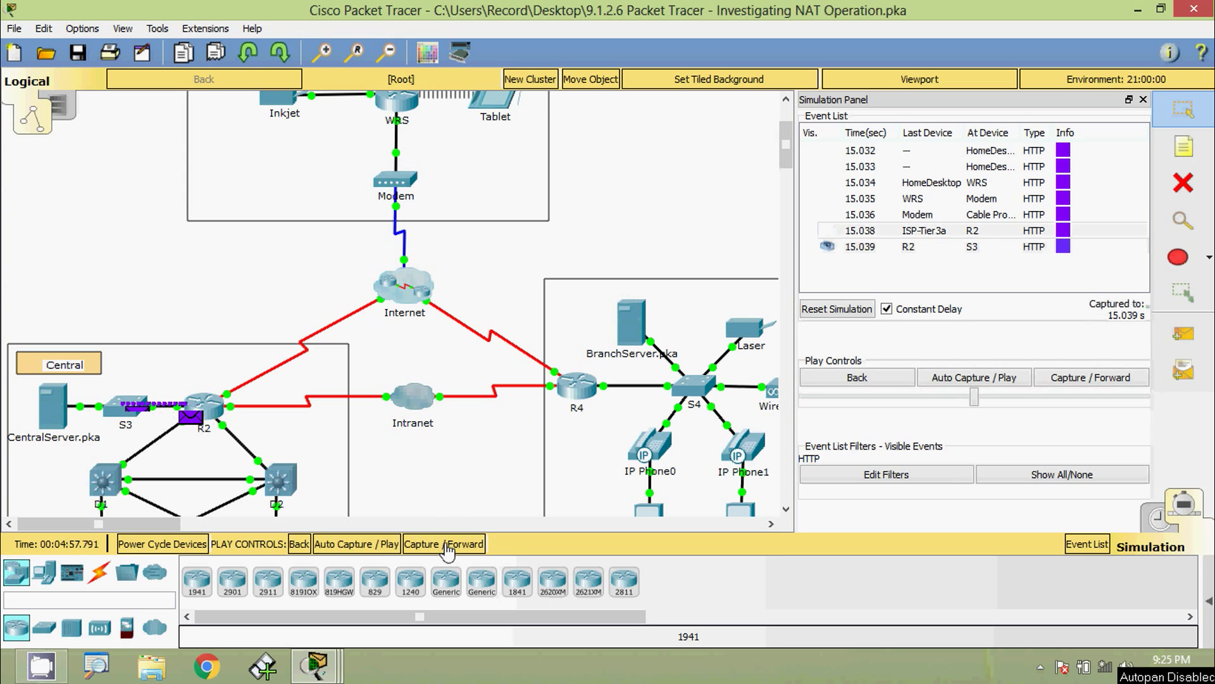
pyautogui.click(446, 545)
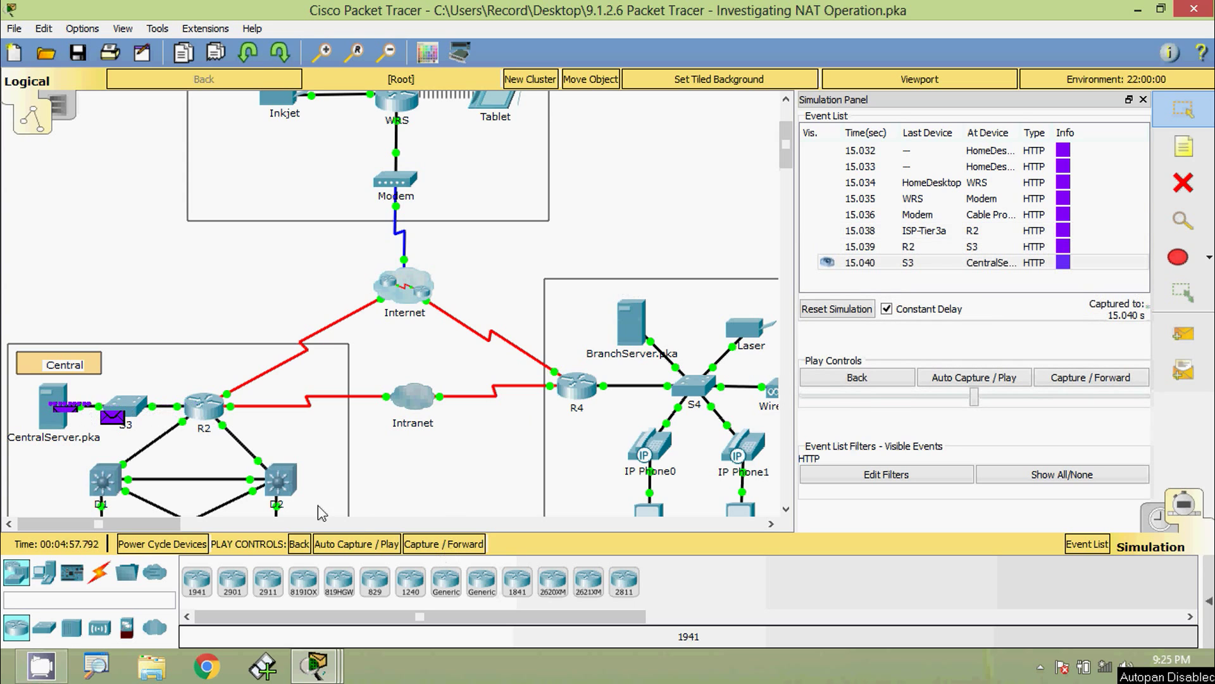
pyautogui.click(65, 415)
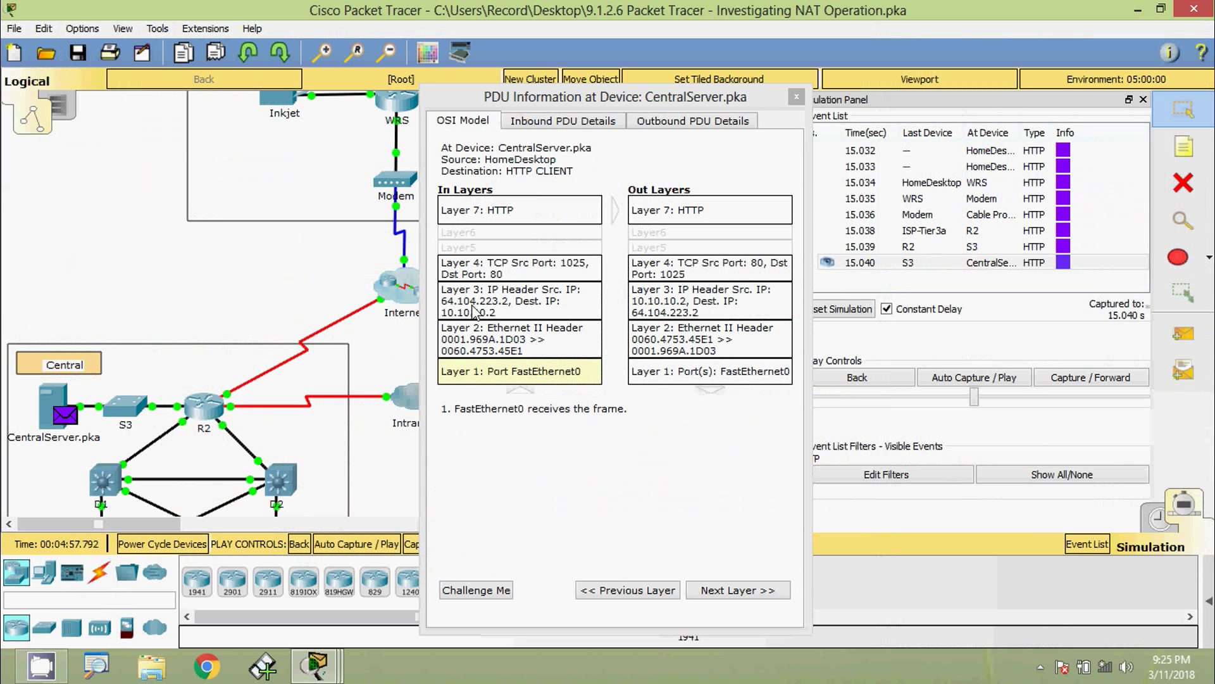
pyautogui.click(206, 411)
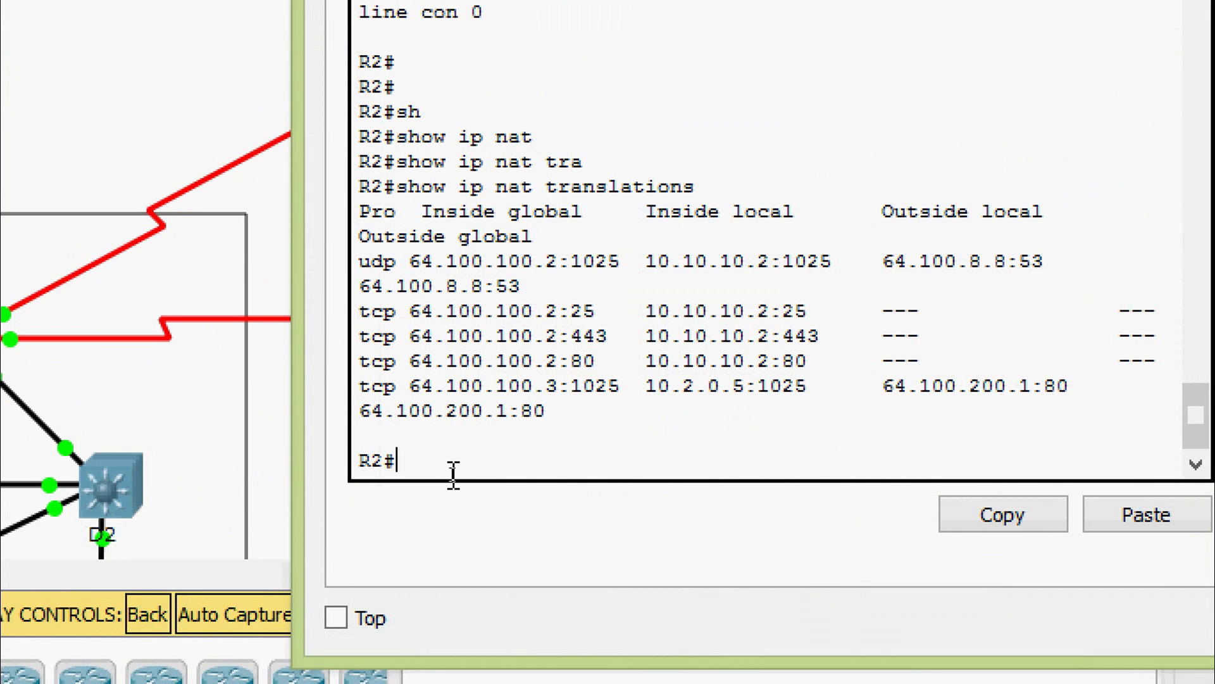
# Run show ip nat translations on R2 and highlight the new 64.104.223.2:1025 → 10.10.10.2:80 row.
pyautogui.write('sh')
pyautogui.press('Tab')
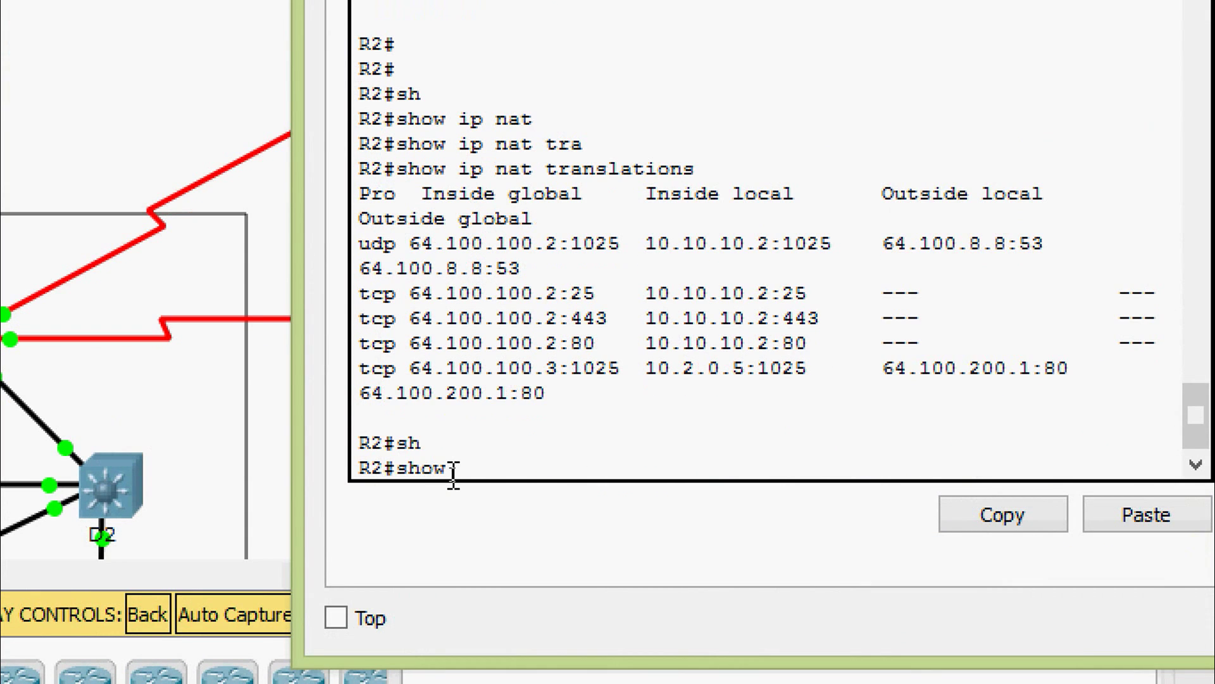
pyautogui.write('ip nat')
pyautogui.press('Tab')
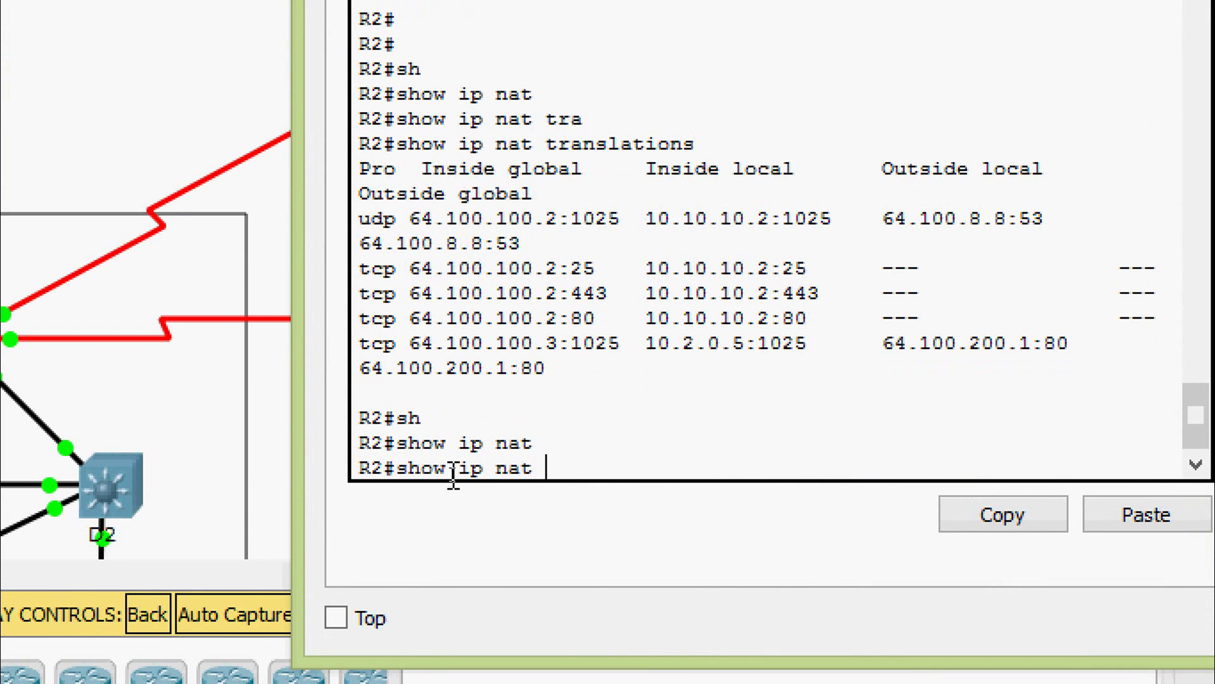
pyautogui.write('tr')
pyautogui.press('Tab')
pyautogui.press('Return')
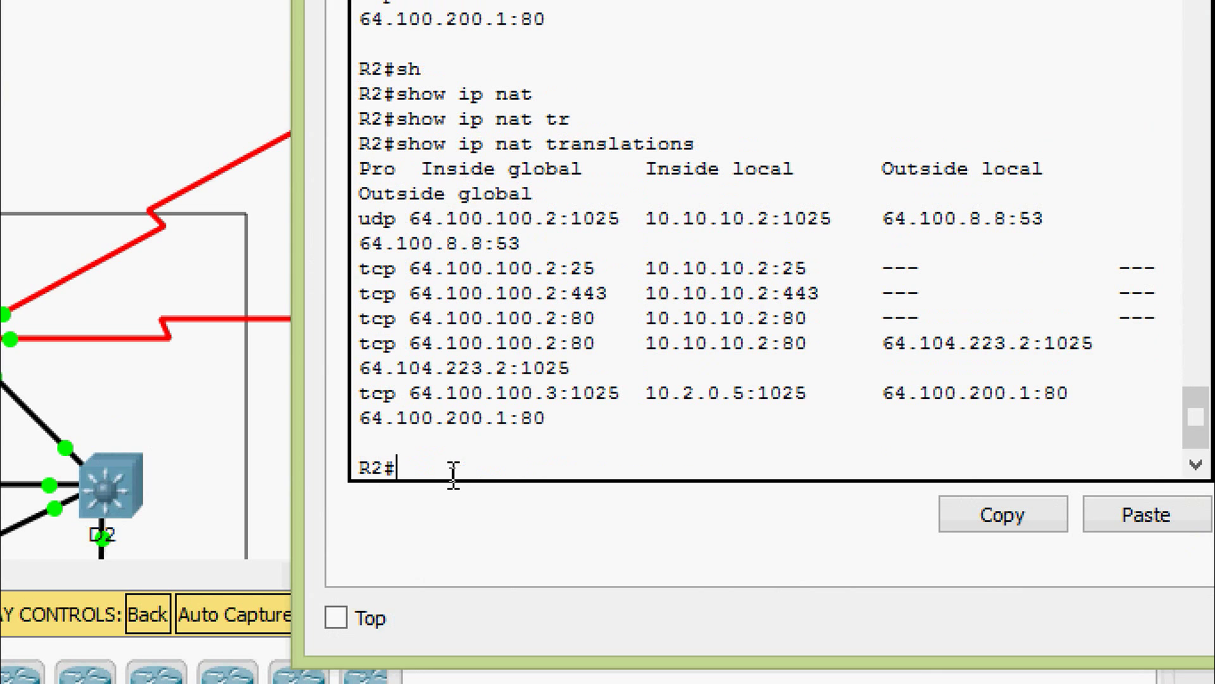
pyautogui.moveTo(289, 418); pyautogui.dragTo(4, 426)
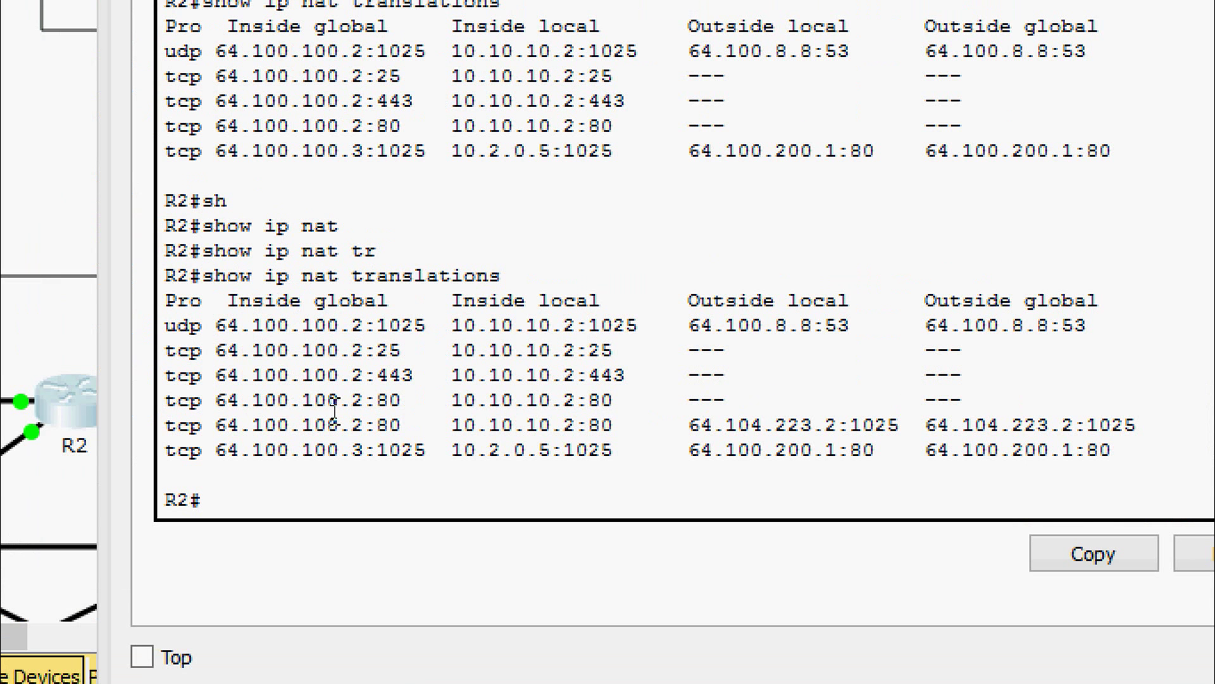
pyautogui.moveTo(170, 424); pyautogui.dragTo(1119, 436)
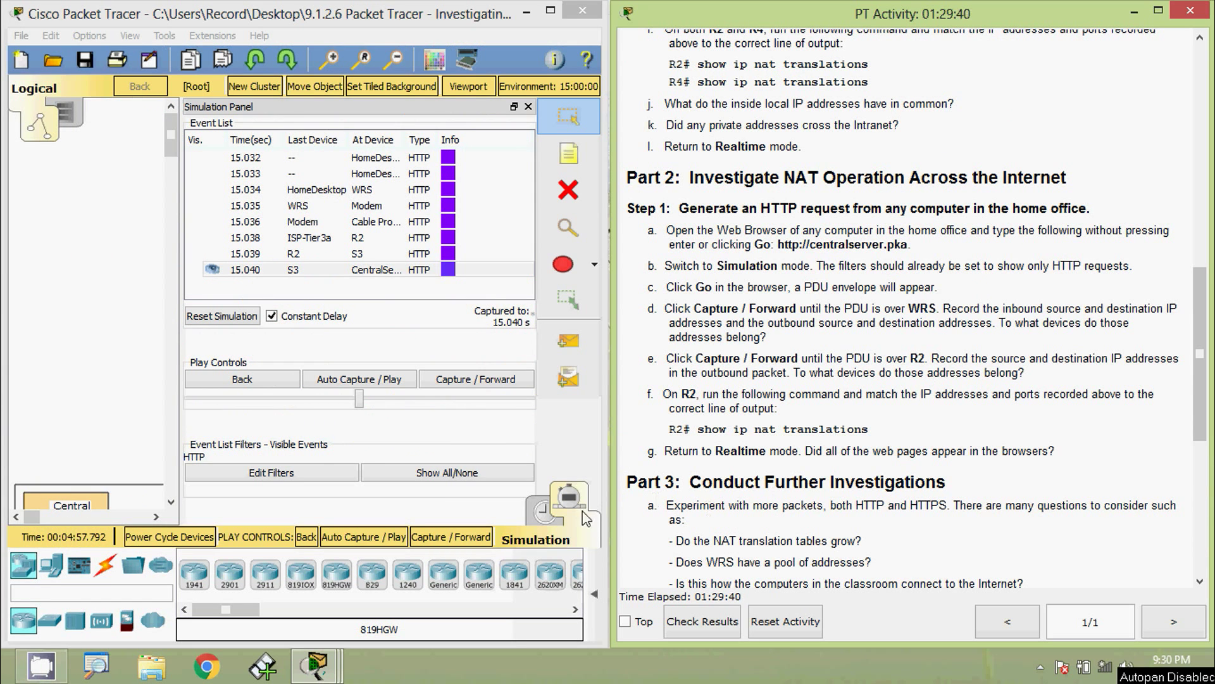
# Return the simulation to Realtime mode and bring the device windows forward from the taskbar.
pyautogui.click(542, 514)
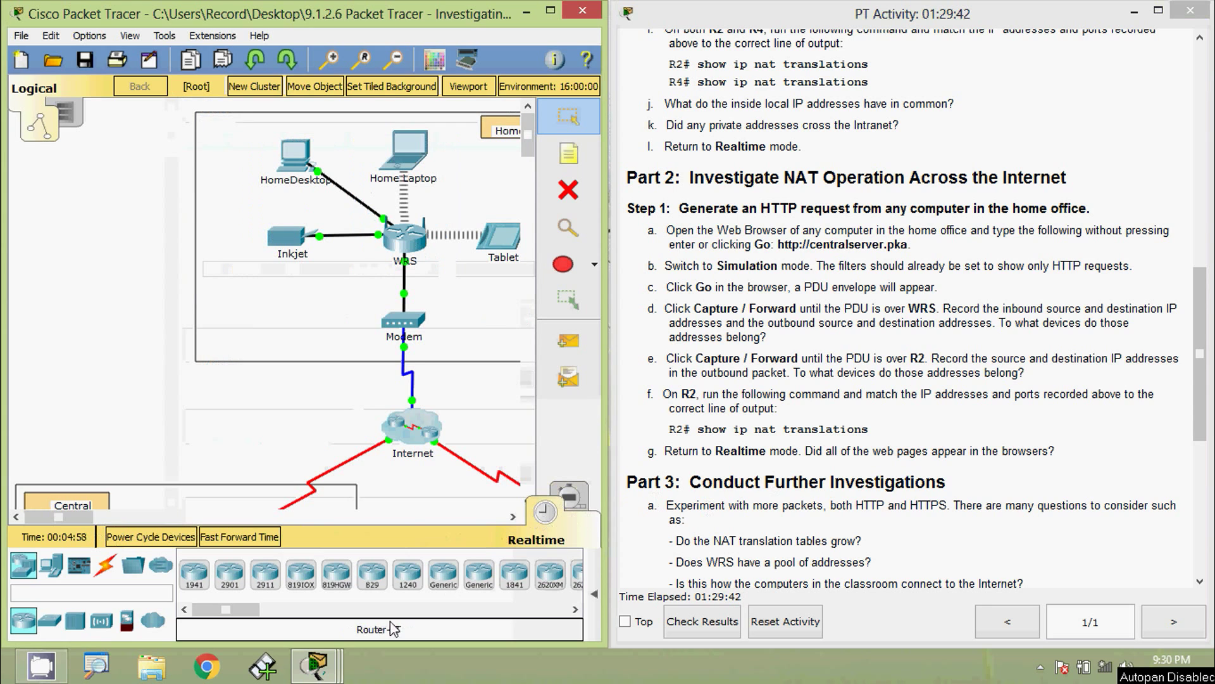
pyautogui.moveTo(314, 665)
pyautogui.click(506, 544)
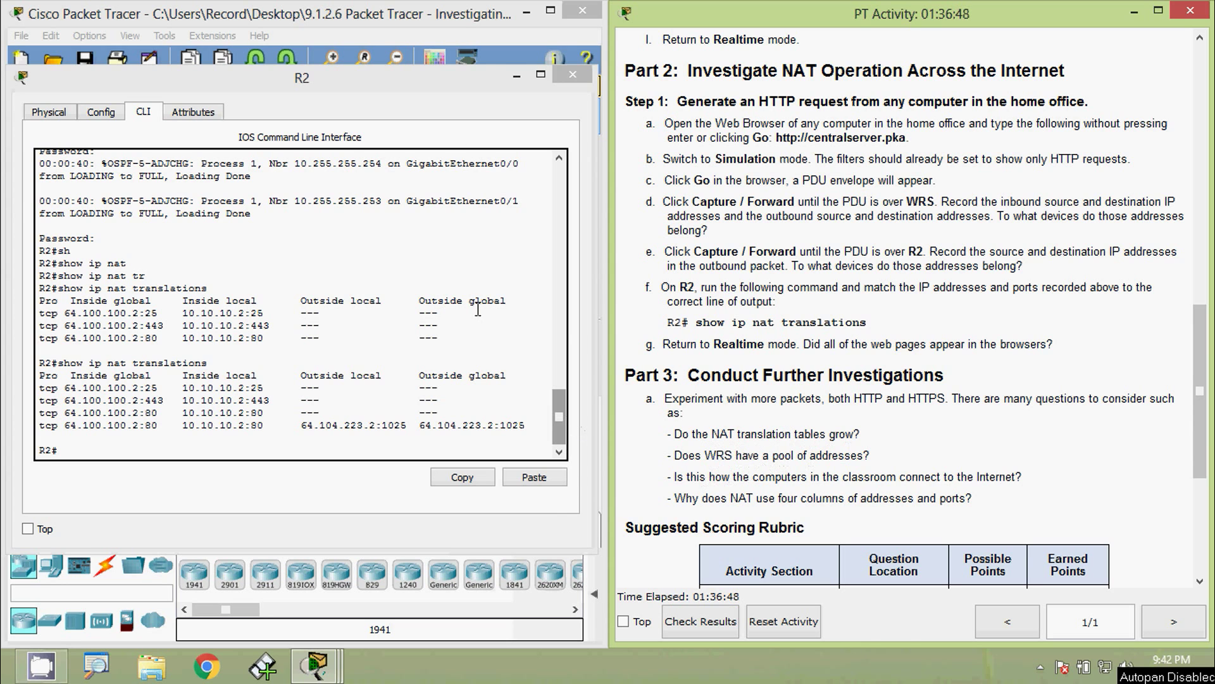
# Minimize R2, open the WRS home router and find its Config tab locked.
pyautogui.click(521, 81)
pyautogui.scroll(5, 519, 184)
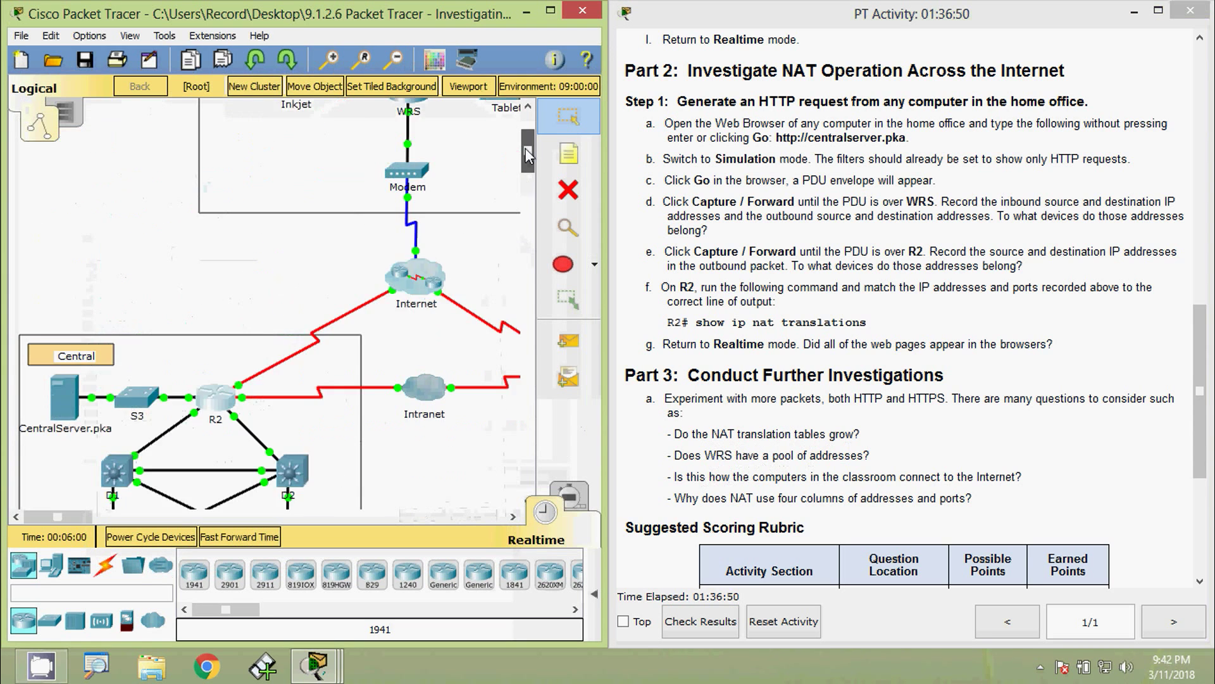
pyautogui.click(408, 179)
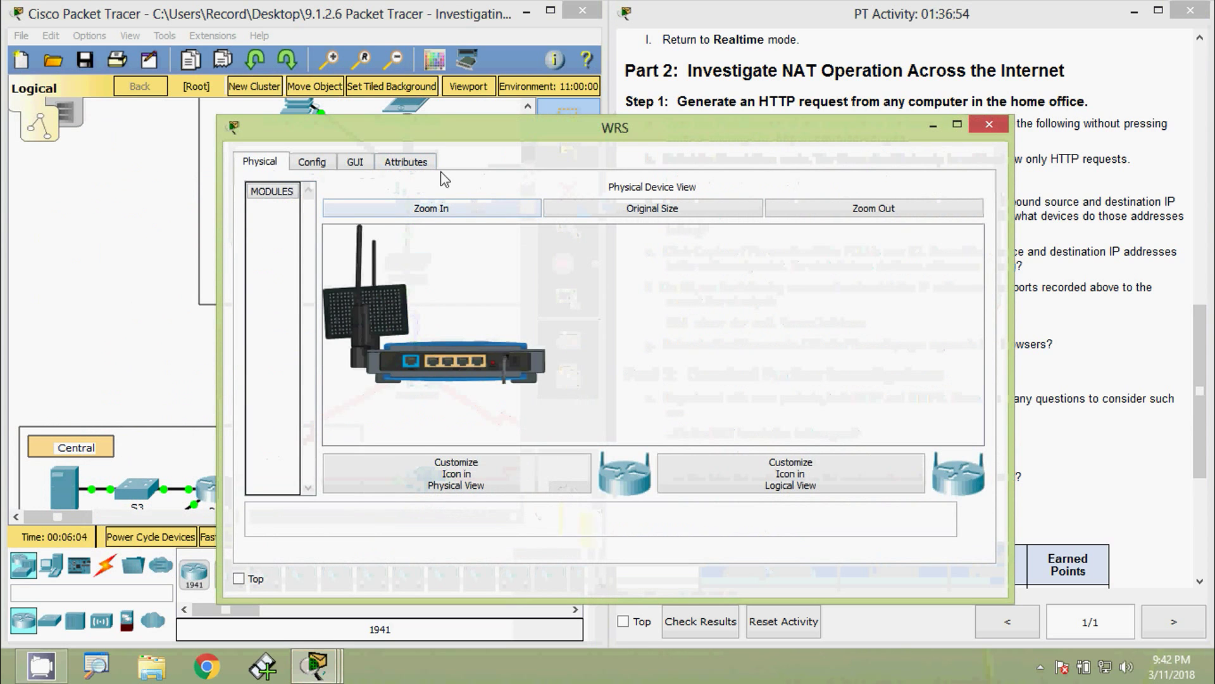
pyautogui.click(312, 163)
pyautogui.click(342, 348)
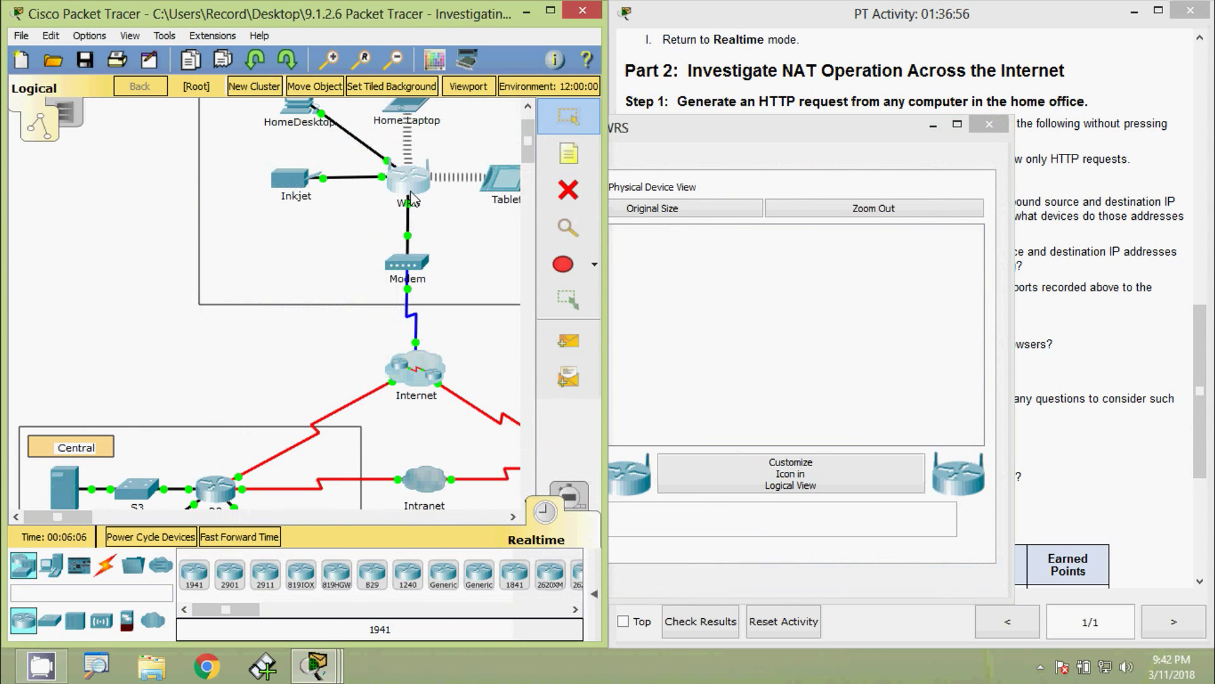
# Browse WRS's GUI pages Administration, Applications & Gaming and Access Restrictions, then close the window.
pyautogui.click(364, 165)
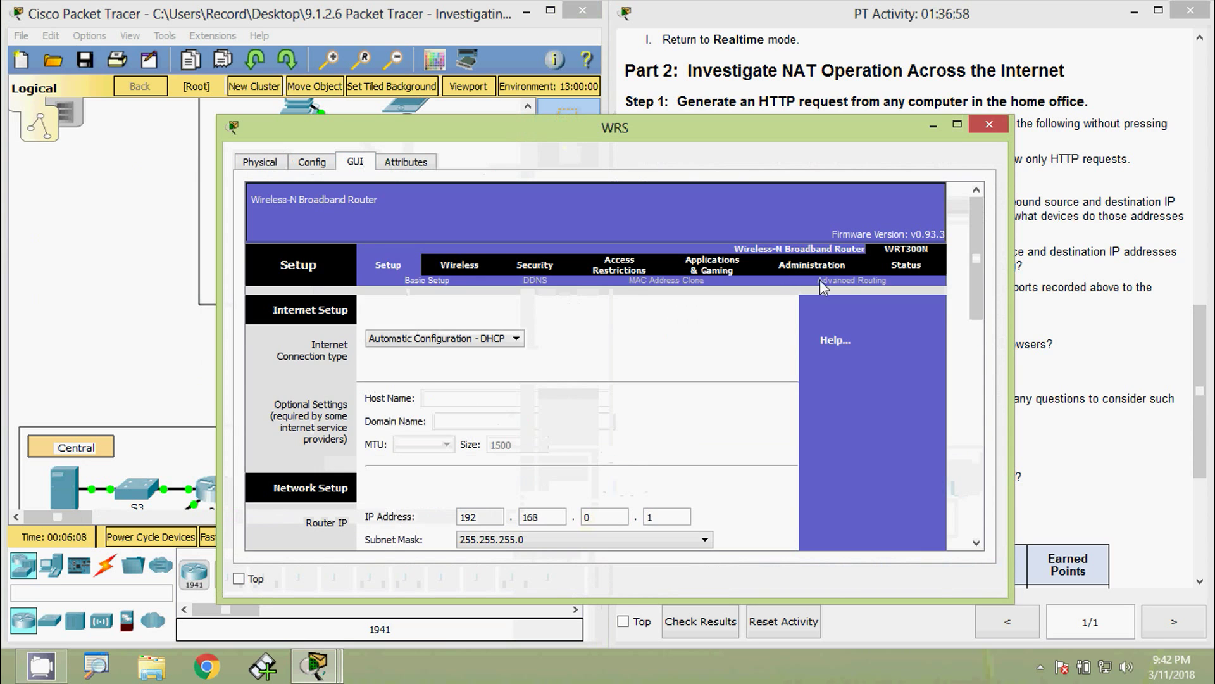
pyautogui.click(804, 265)
pyautogui.click(645, 264)
pyautogui.click(624, 265)
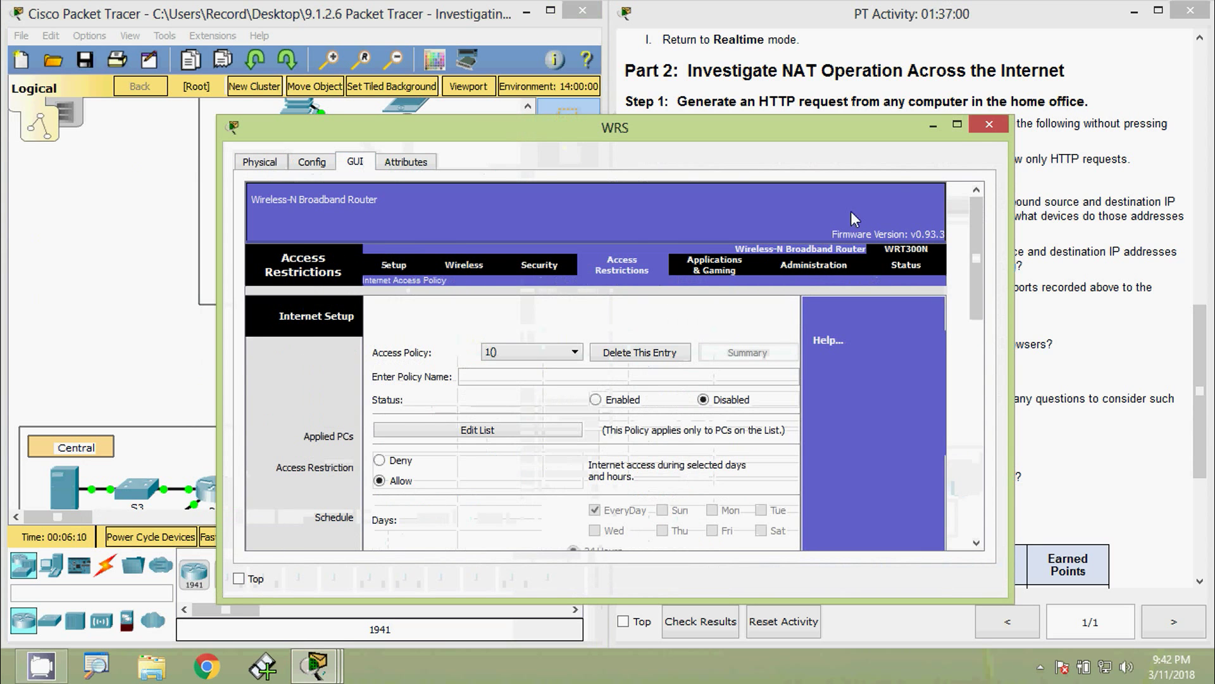
pyautogui.click(989, 124)
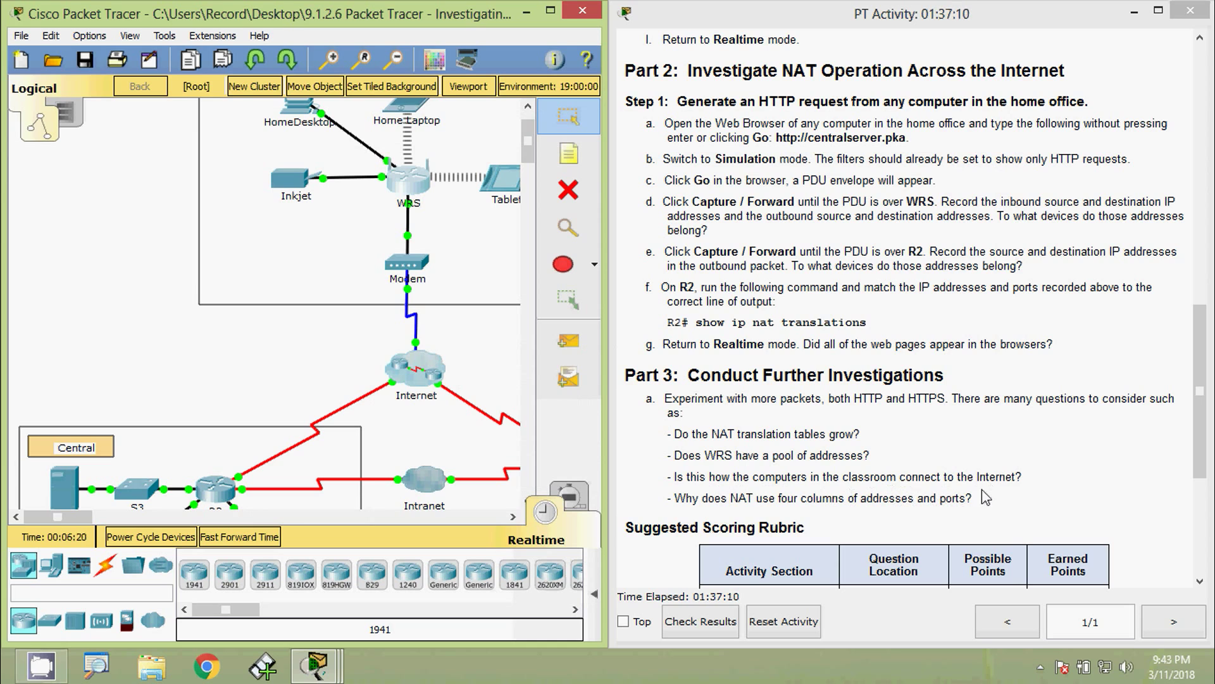
# Reopen R2's CLI showing the NAT entry 10.10.10.2:80 mapped for 64.104.223.2:1025.
pyautogui.press('alt')
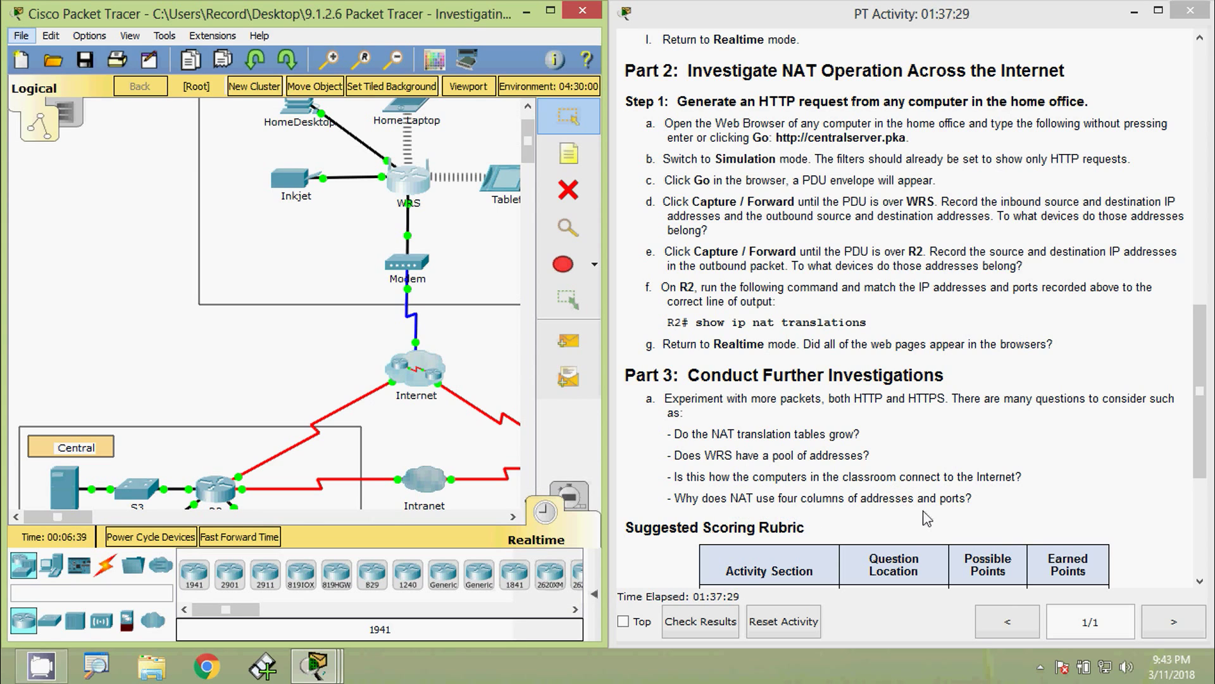
pyautogui.click(228, 497)
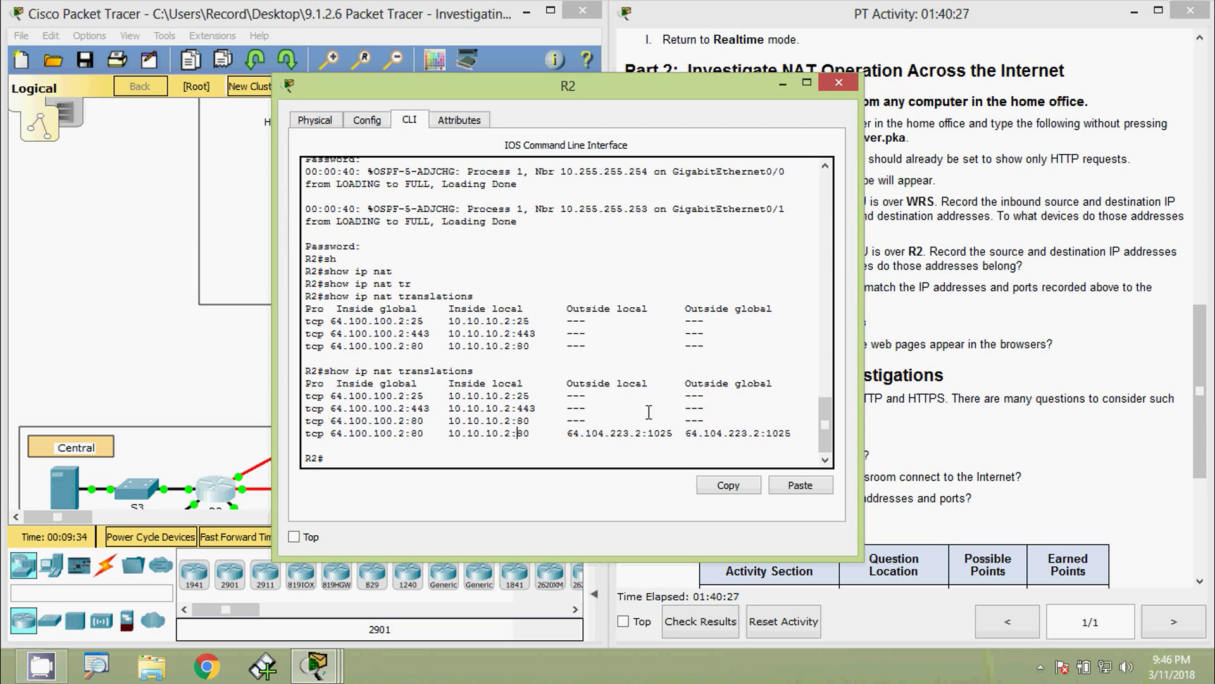
# Highlight the HTTP translation's outside addresses in R2's CLI and scroll the instructions back to the objectives.
pyautogui.moveTo(567, 433); pyautogui.dragTo(775, 447)
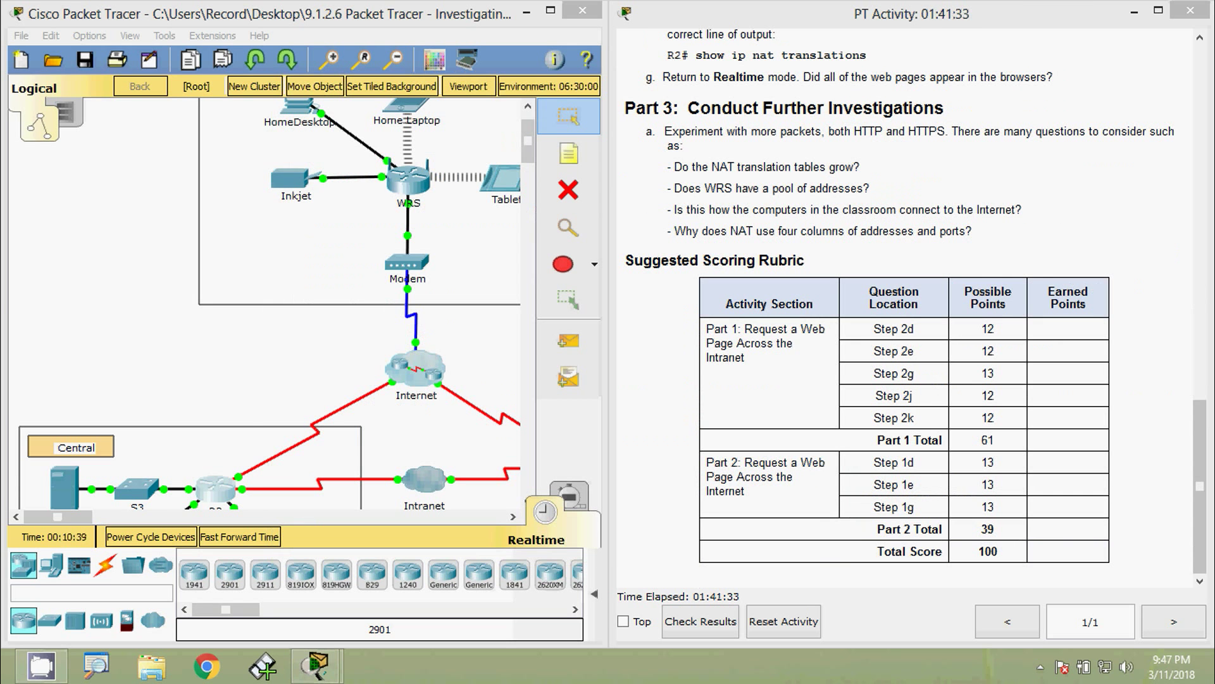
pyautogui.moveTo(1199, 570); pyautogui.dragTo(1199, 216)
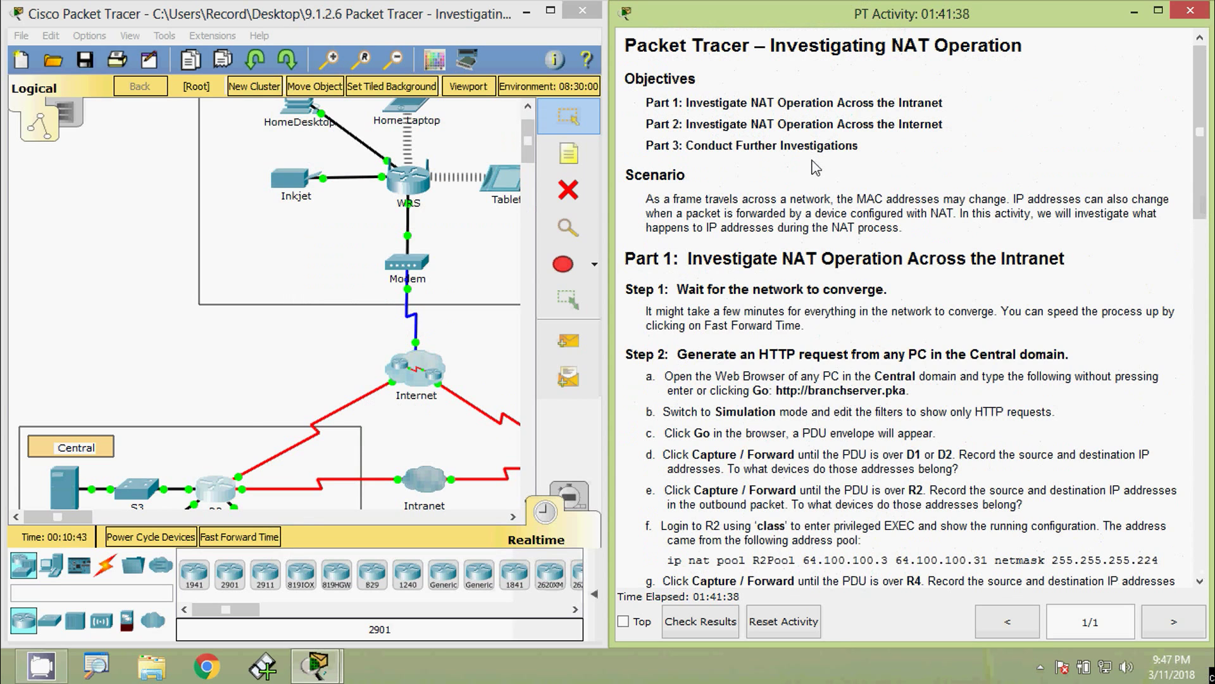